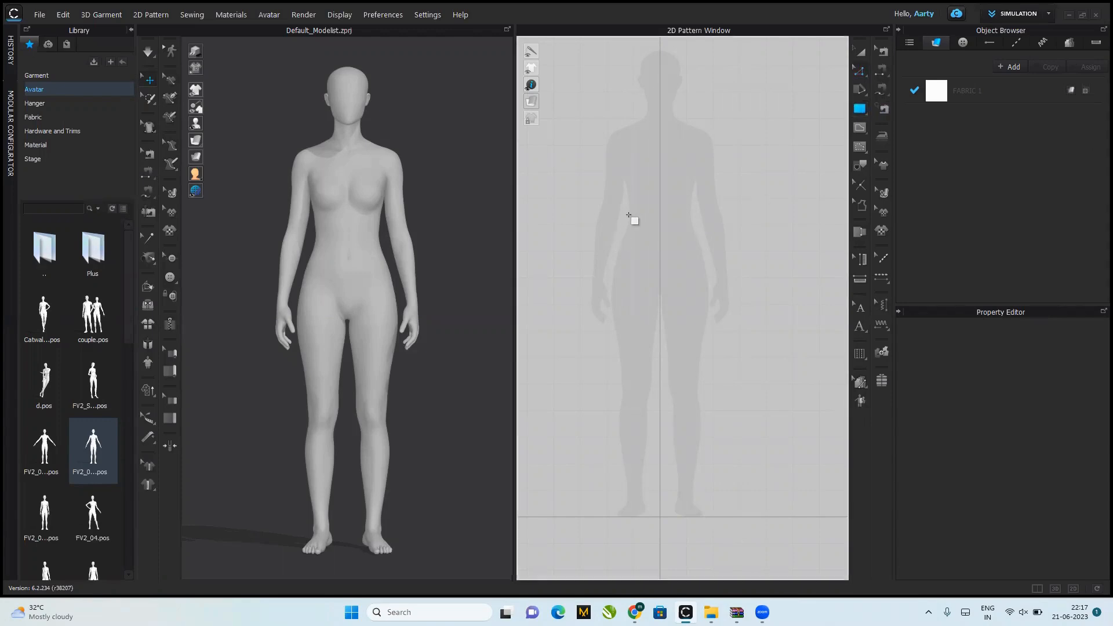
# Step: Create a rectangular waistband pattern 24 in wide and 1 in high
pyautogui.click(562, 148)
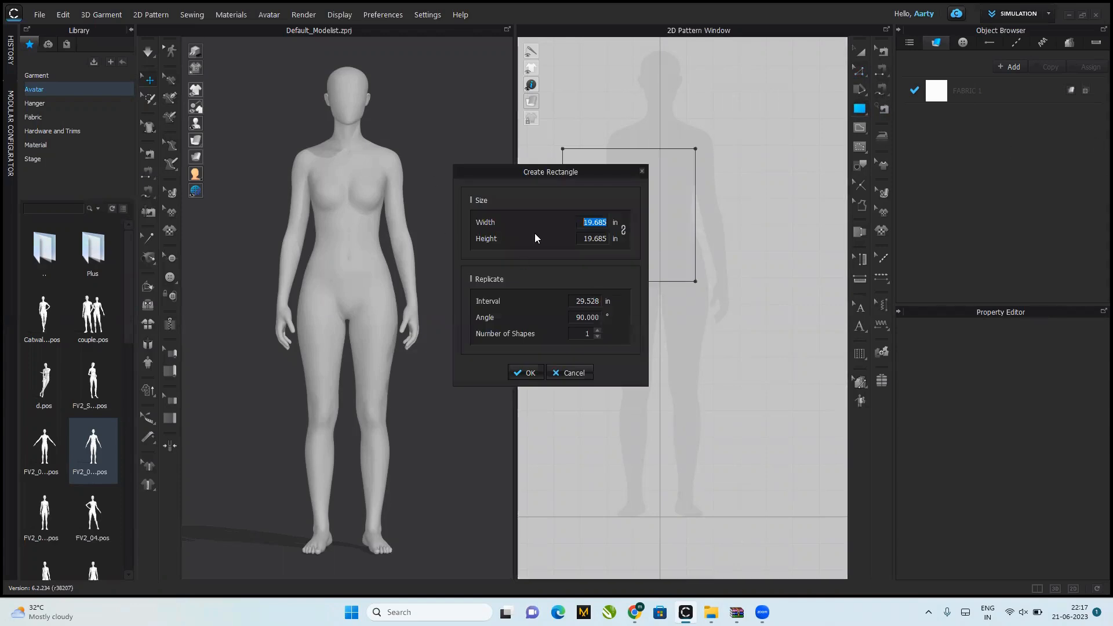
pyautogui.write('24')
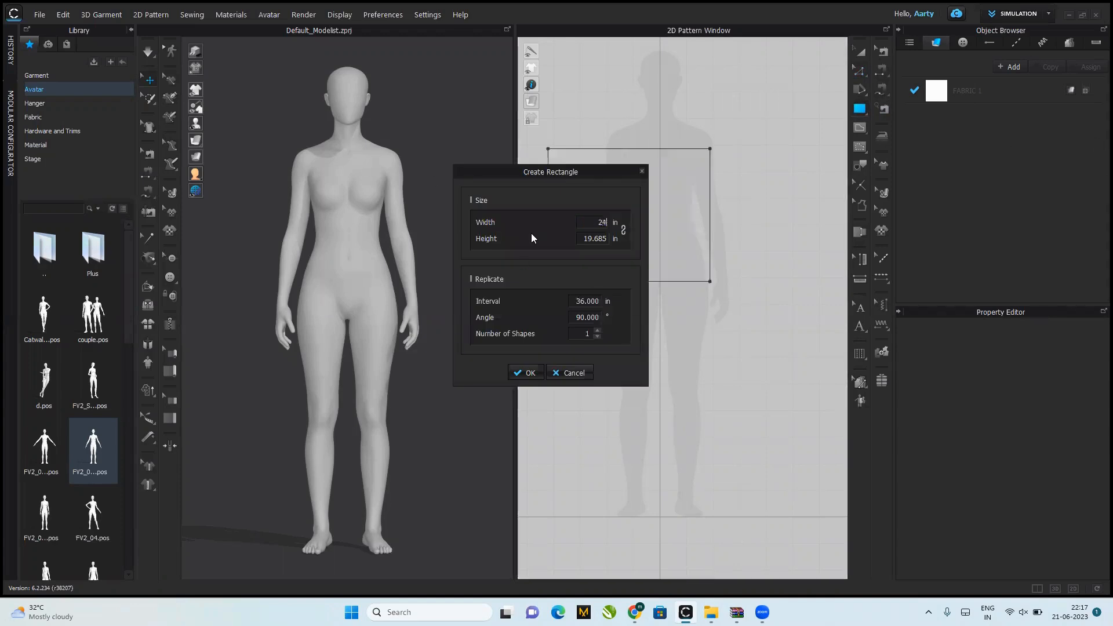
pyautogui.click(581, 240)
pyautogui.write('1')
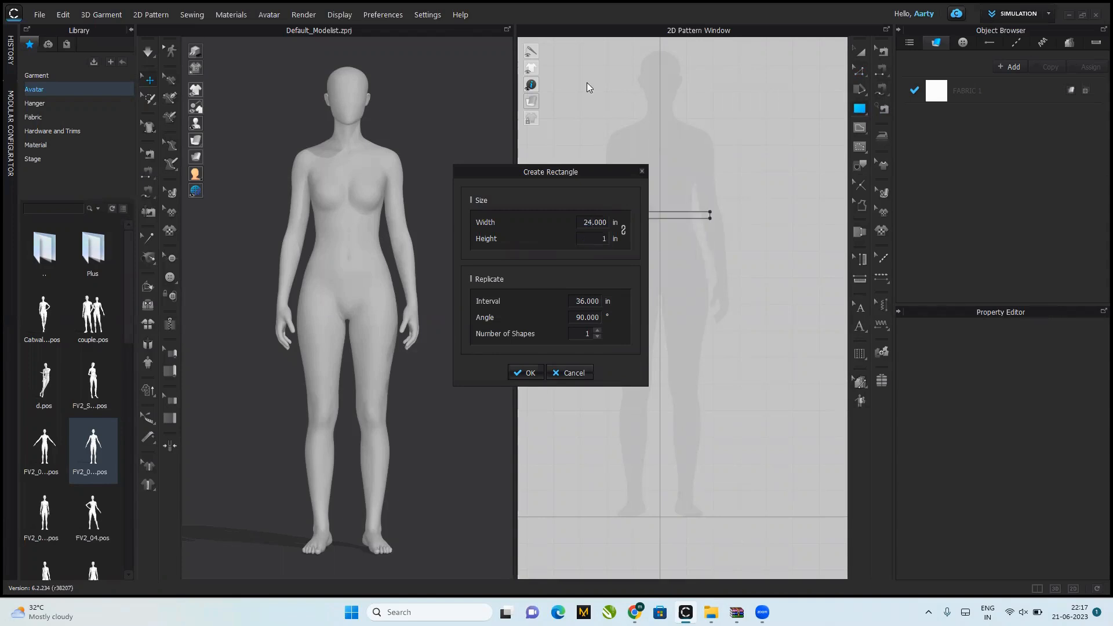
pyautogui.click(525, 372)
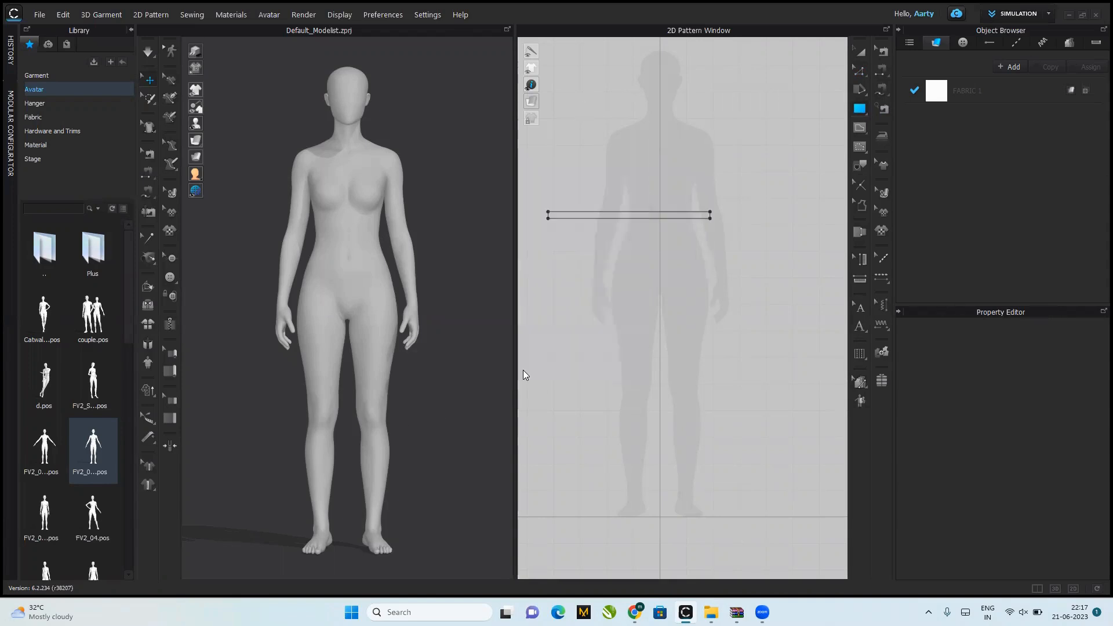
# Step: Show the avatar's arrangement points and wrap the waistband strip around the body from the front centre waist point
pyautogui.moveTo(307, 233); pyautogui.dragTo(338, 242)
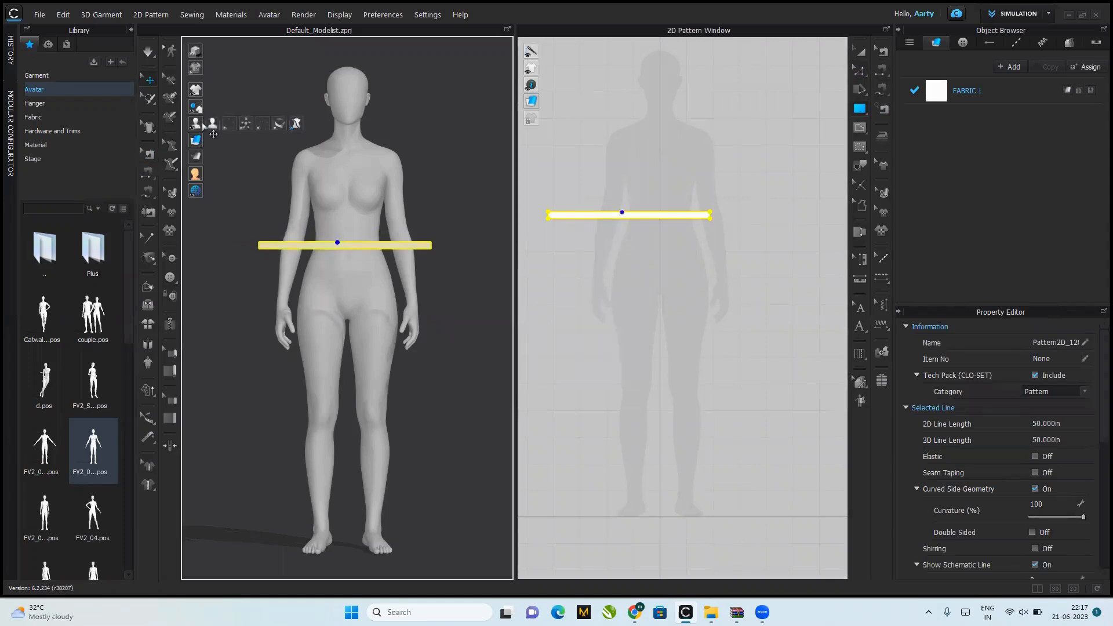
pyautogui.click(229, 123)
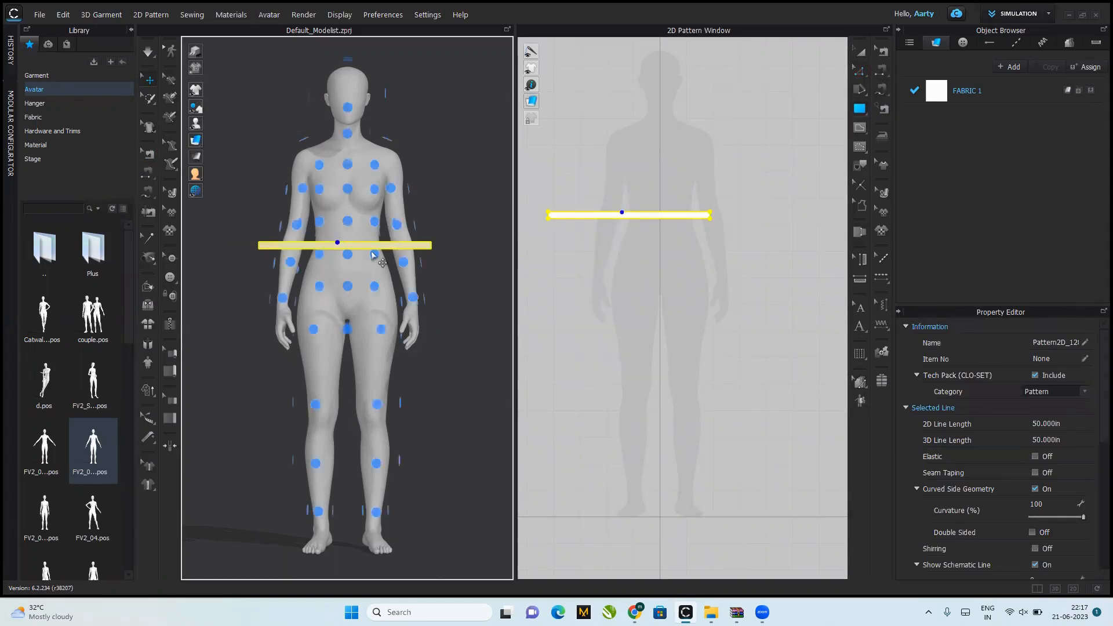
pyautogui.moveTo(365, 246); pyautogui.dragTo(363, 279)
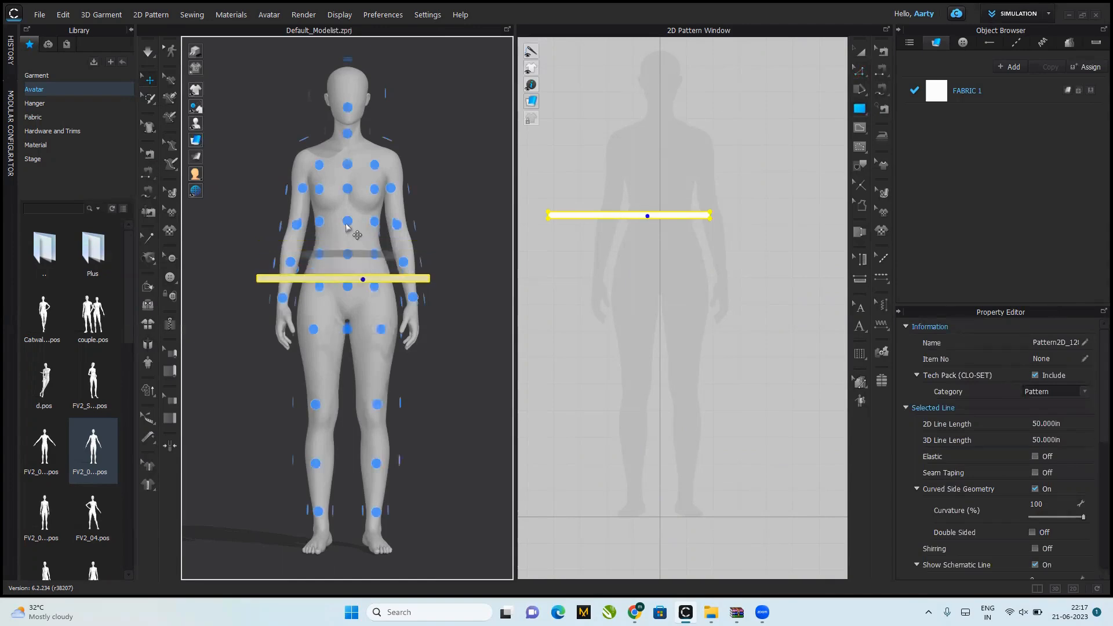
pyautogui.click(347, 225)
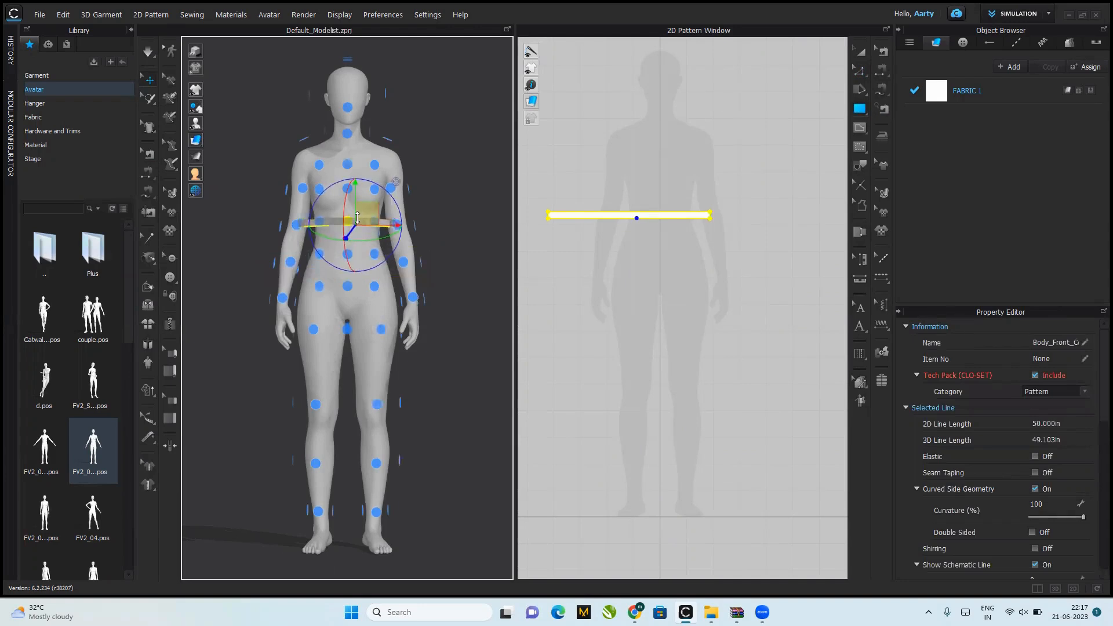
# Step: Sew the waistband's two short ends together and simulate it until it settles on the avatar's waist
pyautogui.click(149, 175)
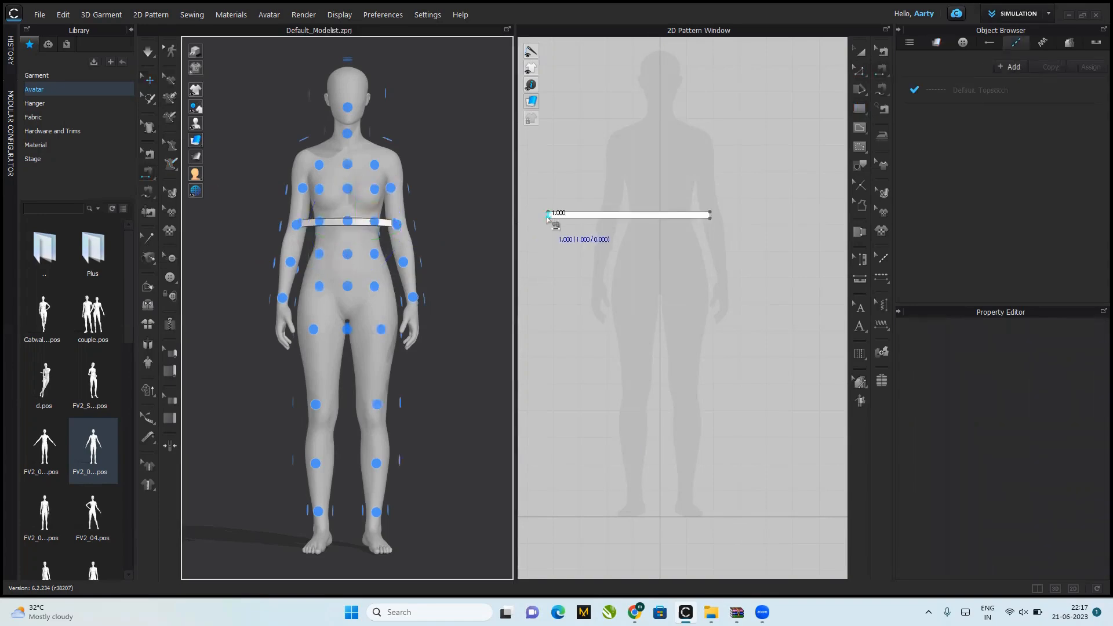
pyautogui.click(552, 215)
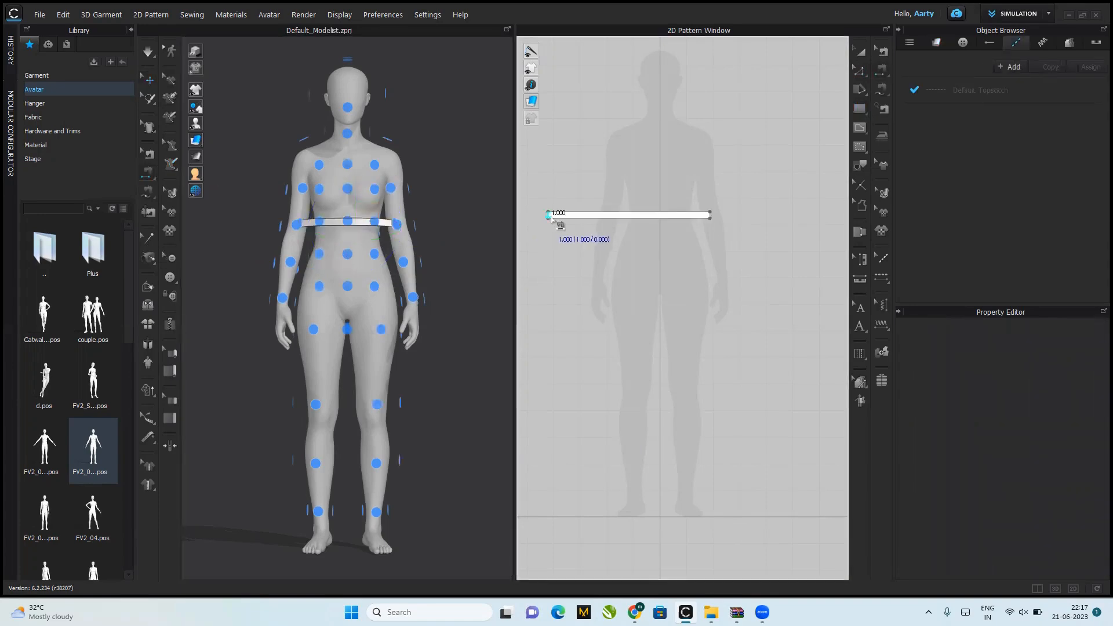
pyautogui.click(712, 217)
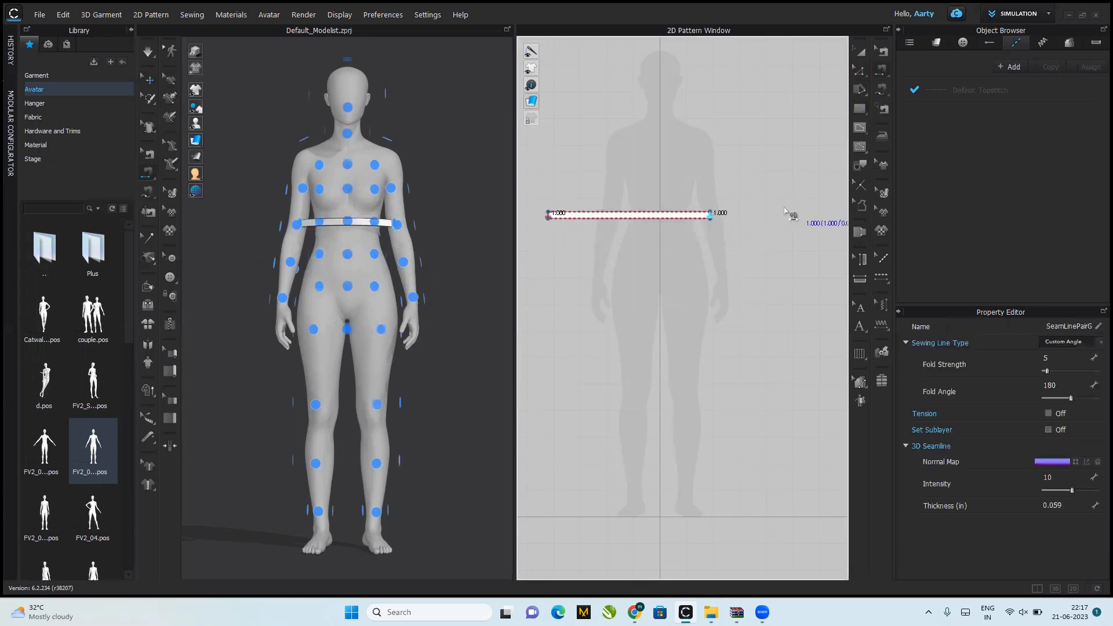
pyautogui.click(222, 159)
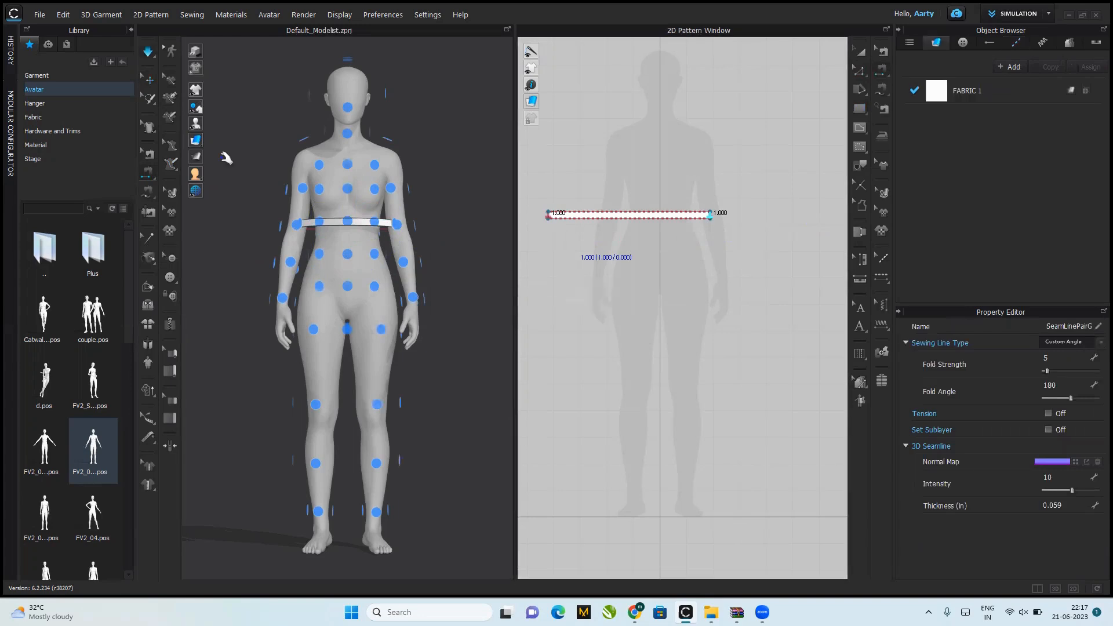
pyautogui.press('space')
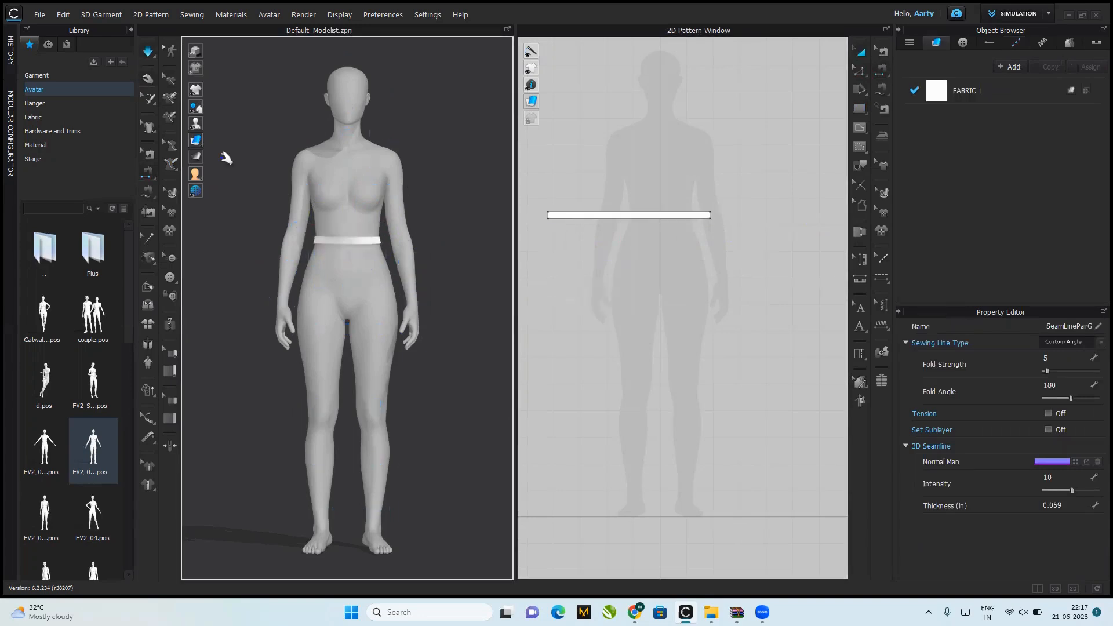
pyautogui.press('space')
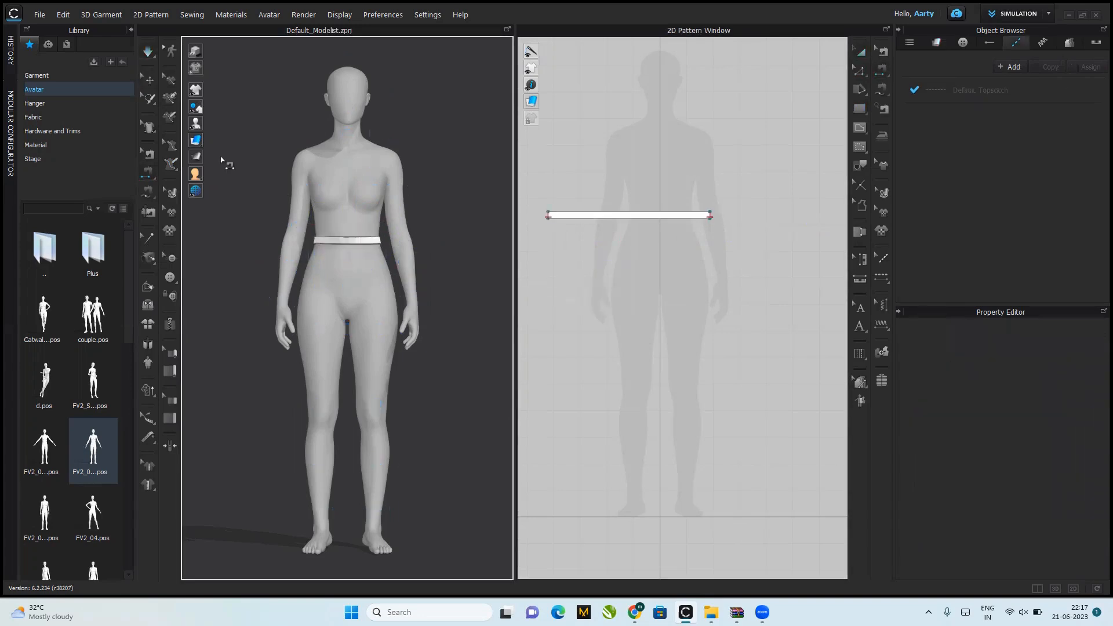
# Step: Freeze the waistband pattern in place on the avatar
pyautogui.click(861, 52)
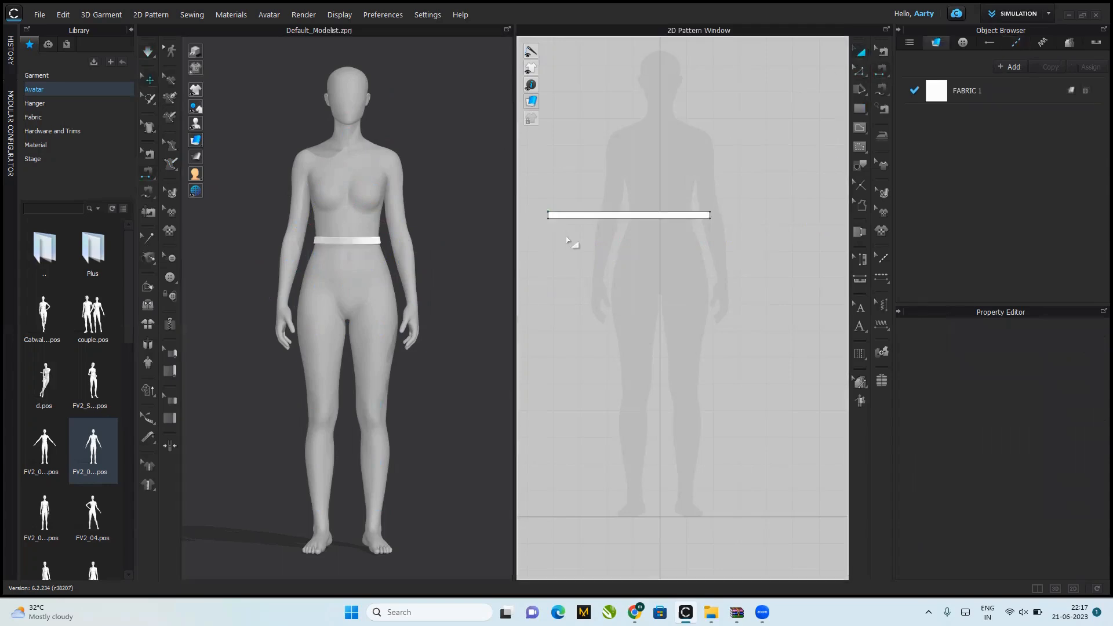
pyautogui.click(598, 215)
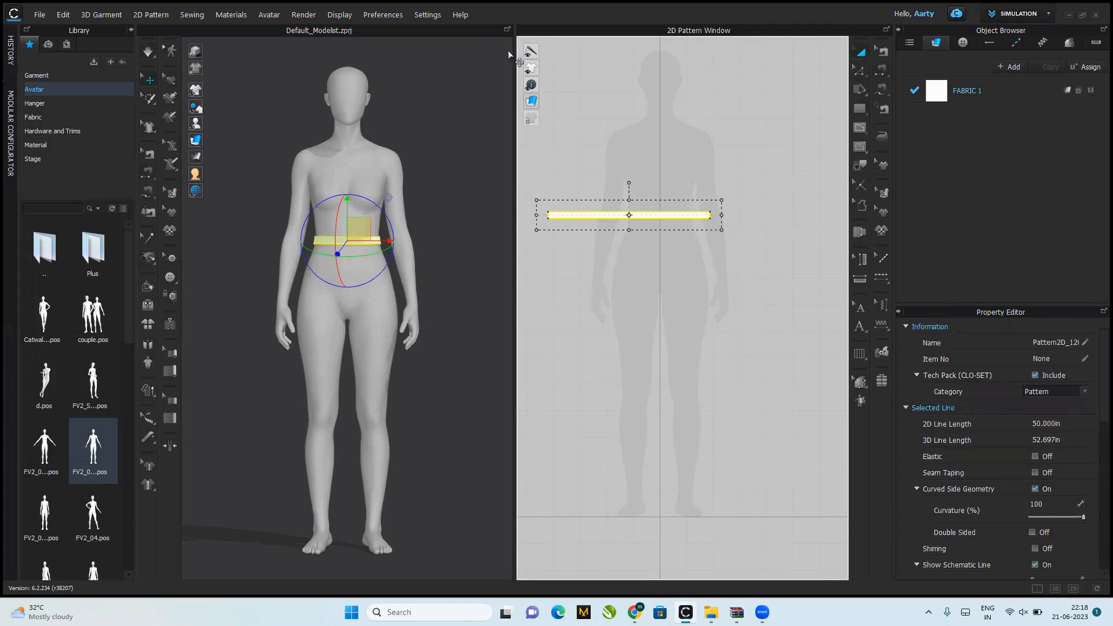
pyautogui.click(619, 176)
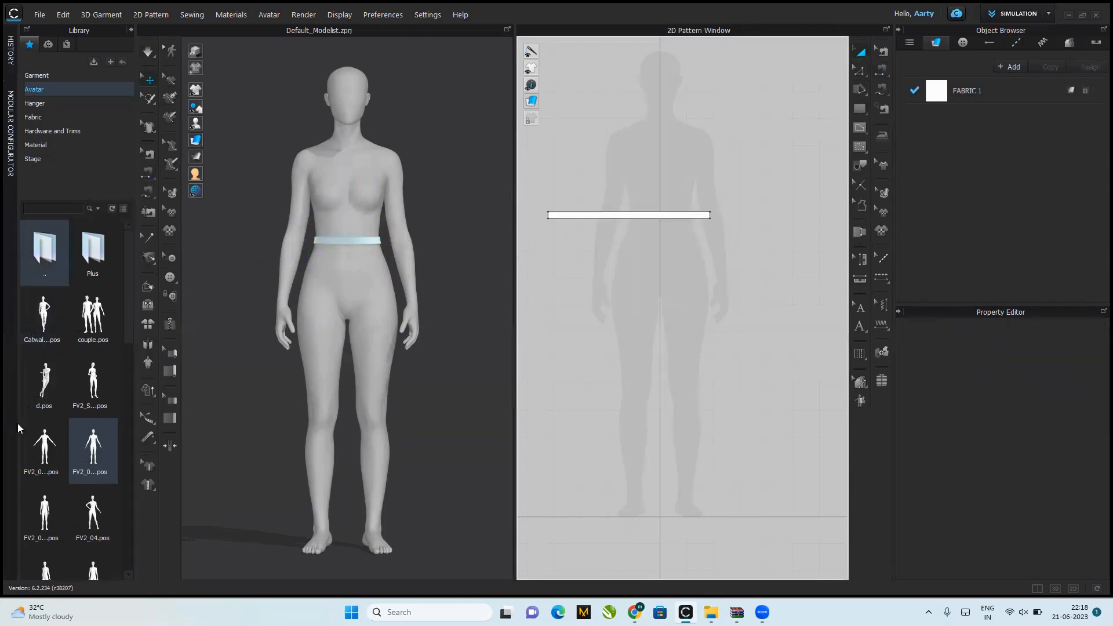
# Step: Apply the FV2 standing pose with the arms held away from the body to the avatar
pyautogui.doubleClick(107, 447)
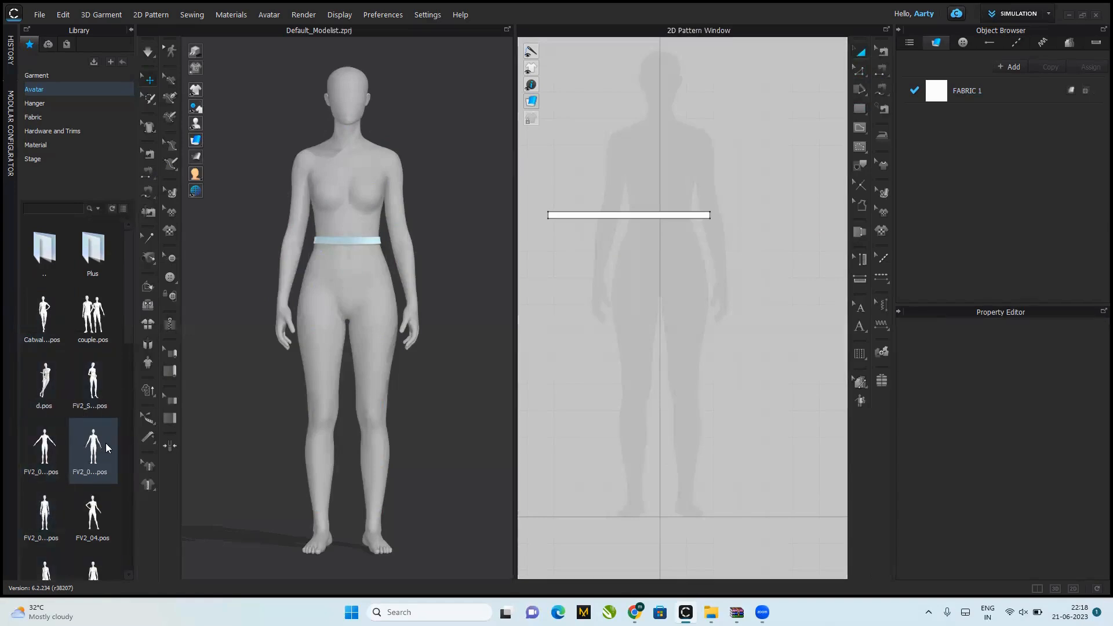
pyautogui.click(565, 339)
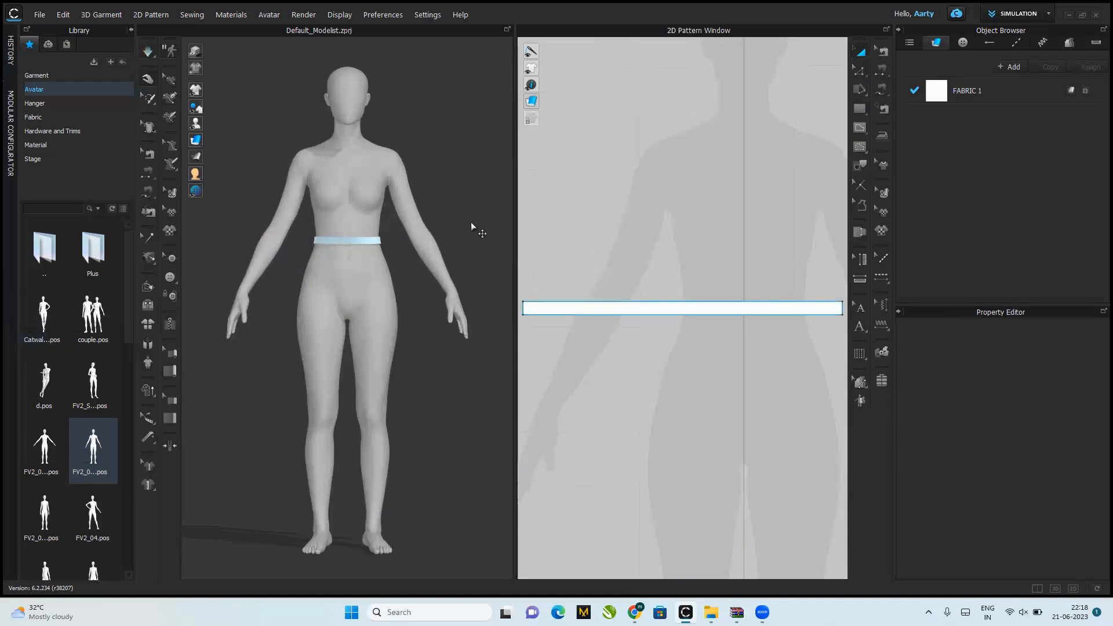
# Step: Create a 25 × 40 in rectangle pattern and place it in front of the avatar's legs, just below the waistband
pyautogui.click(862, 113)
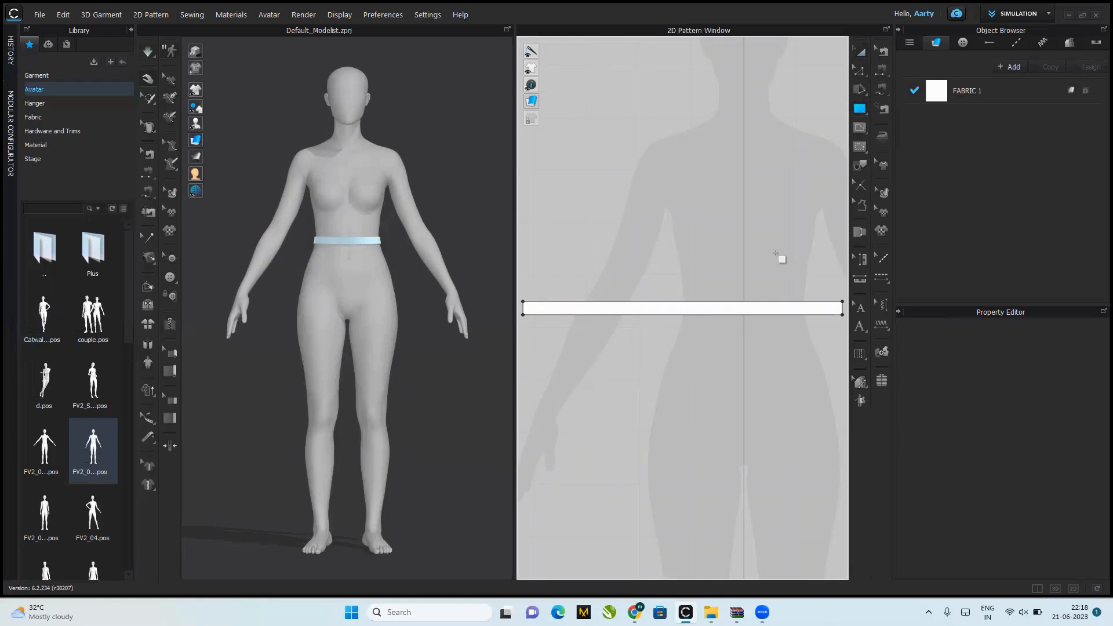
pyautogui.click(640, 335)
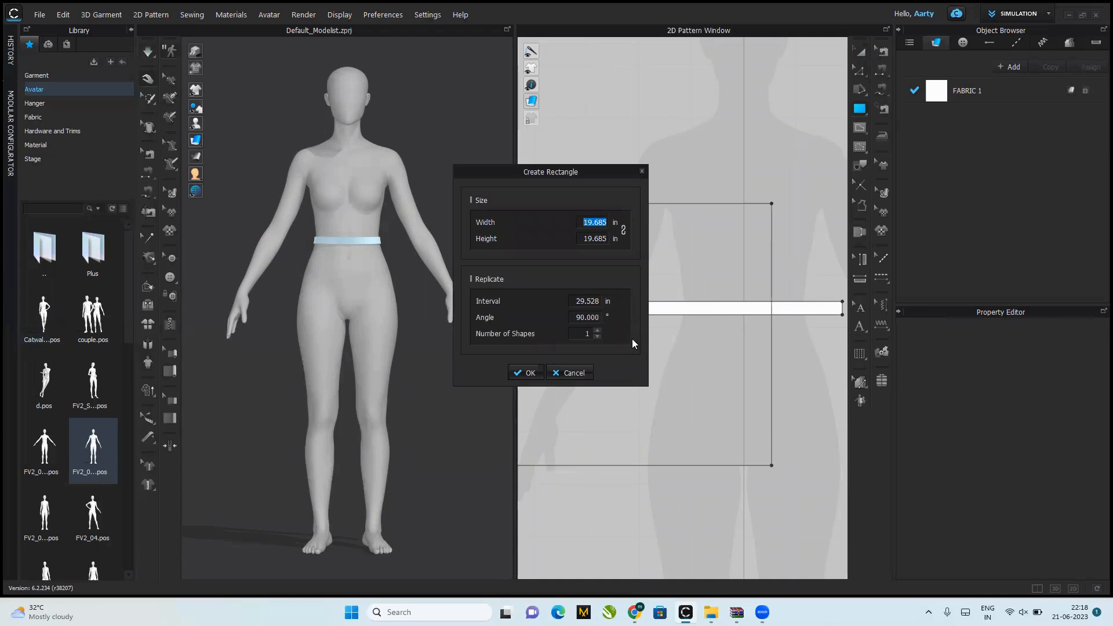
pyautogui.write('25')
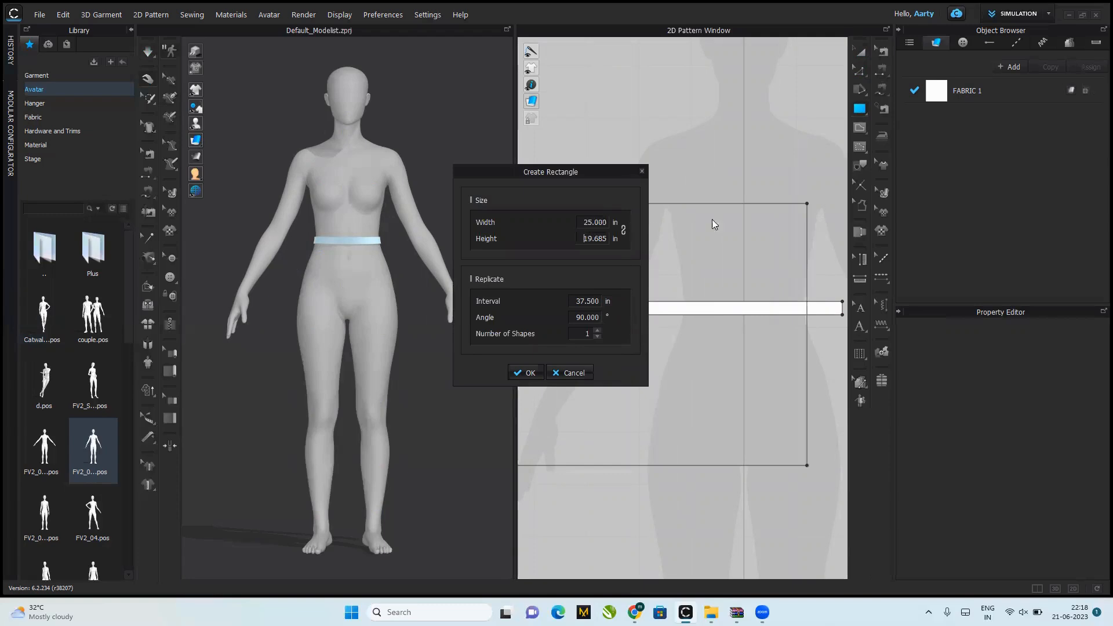
pyautogui.click(600, 235)
pyautogui.write('40')
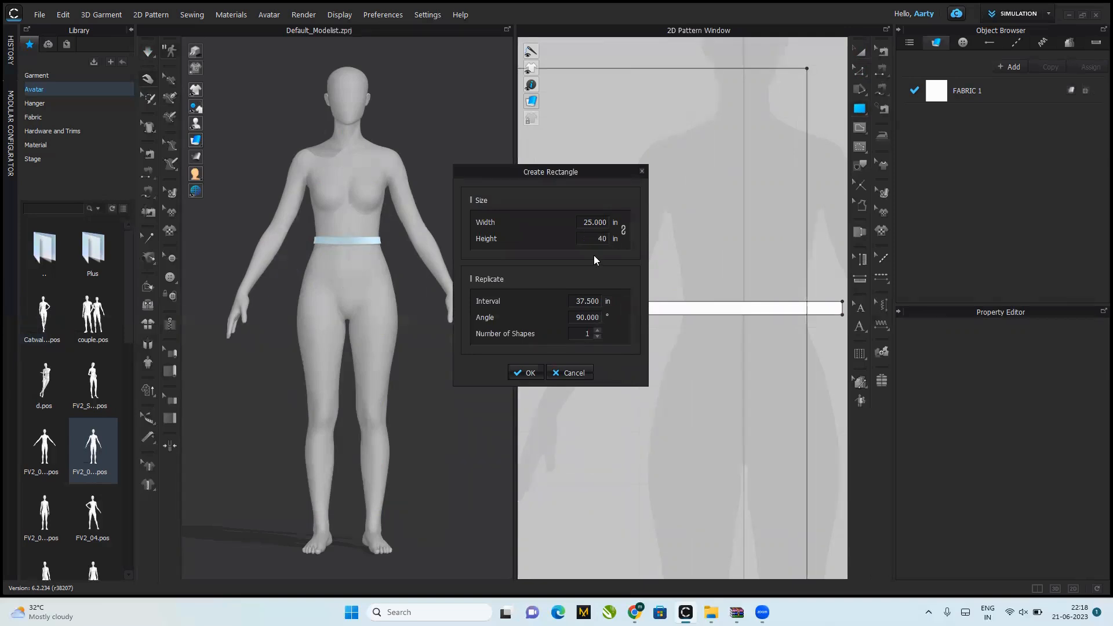
pyautogui.click(515, 374)
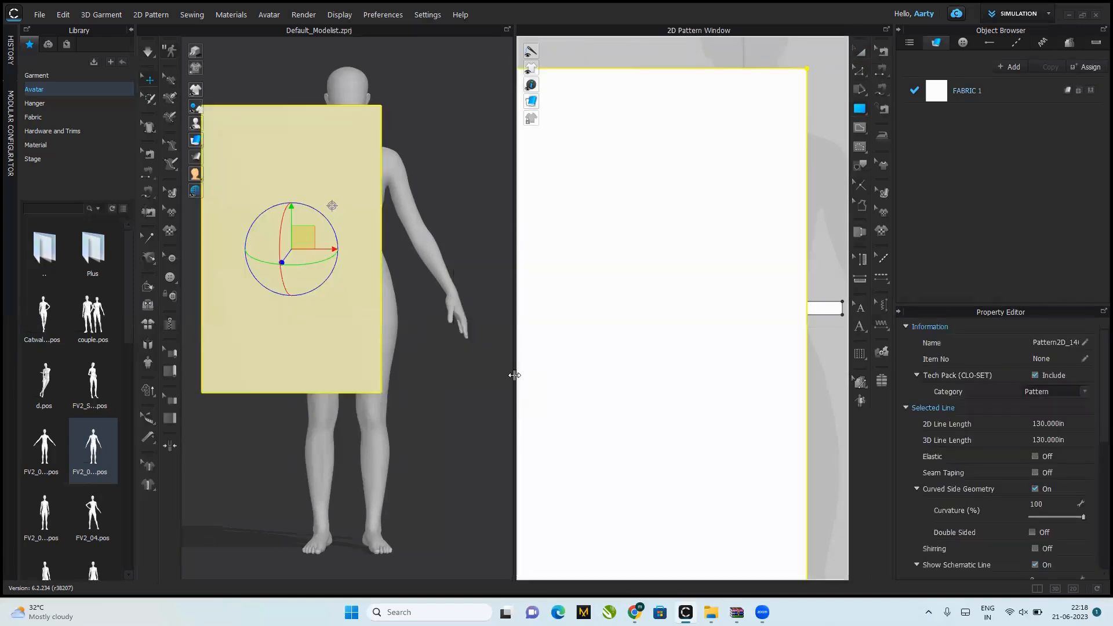
pyautogui.scroll(-2, 516, 375)
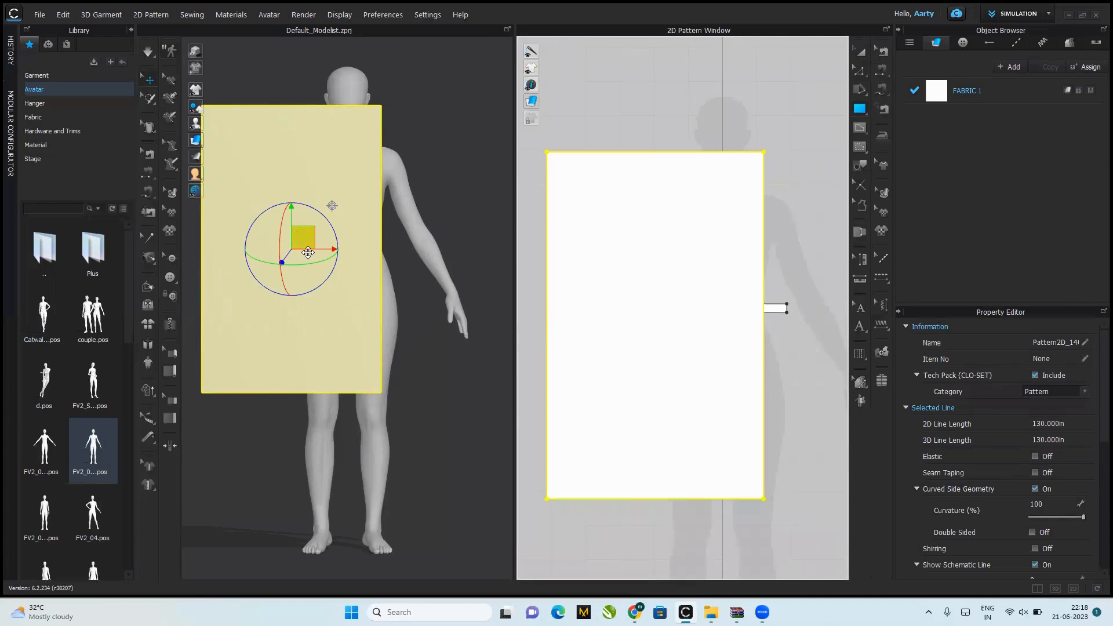
pyautogui.moveTo(303, 245); pyautogui.dragTo(361, 432)
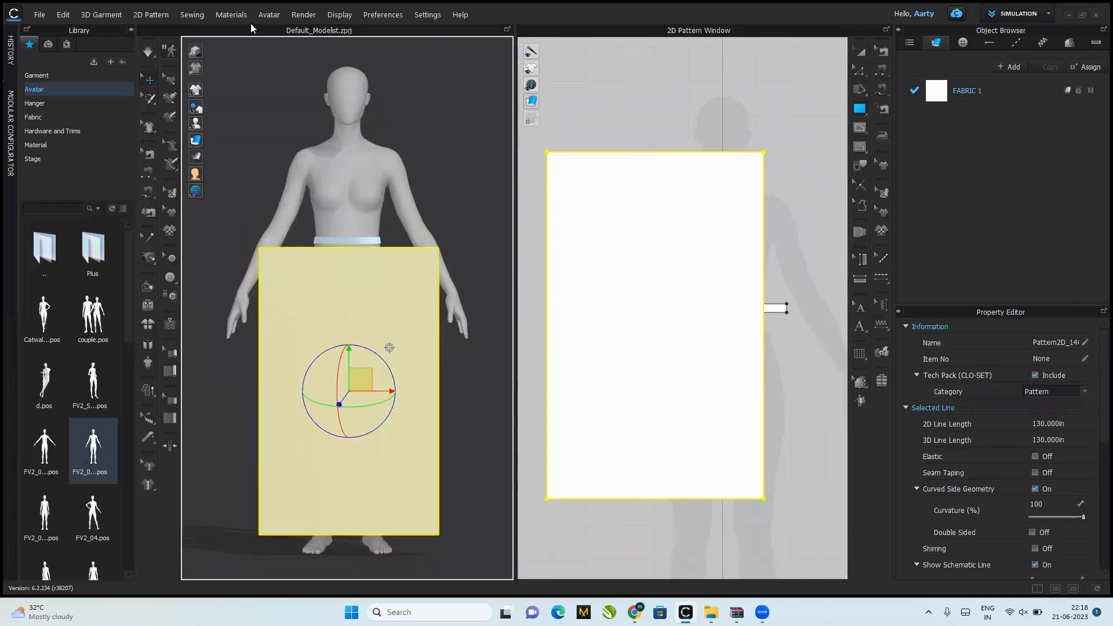
# Step: Add the image file "logo" from the Desktop as a graphic on the large rectangle pattern
pyautogui.click(235, 15)
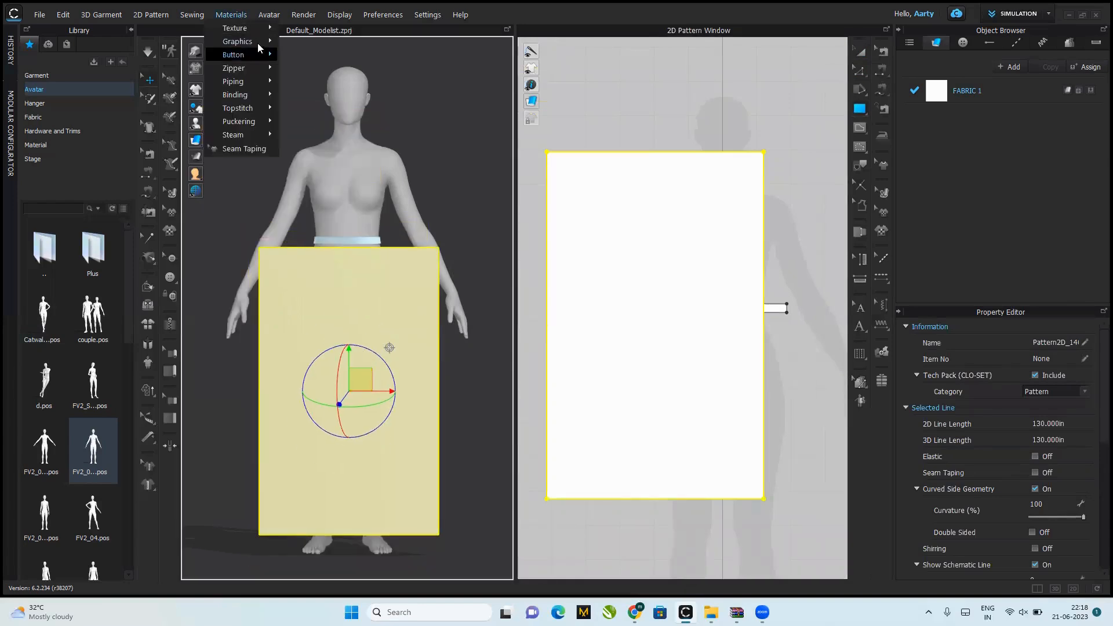
pyautogui.moveTo(259, 41)
pyautogui.click(320, 44)
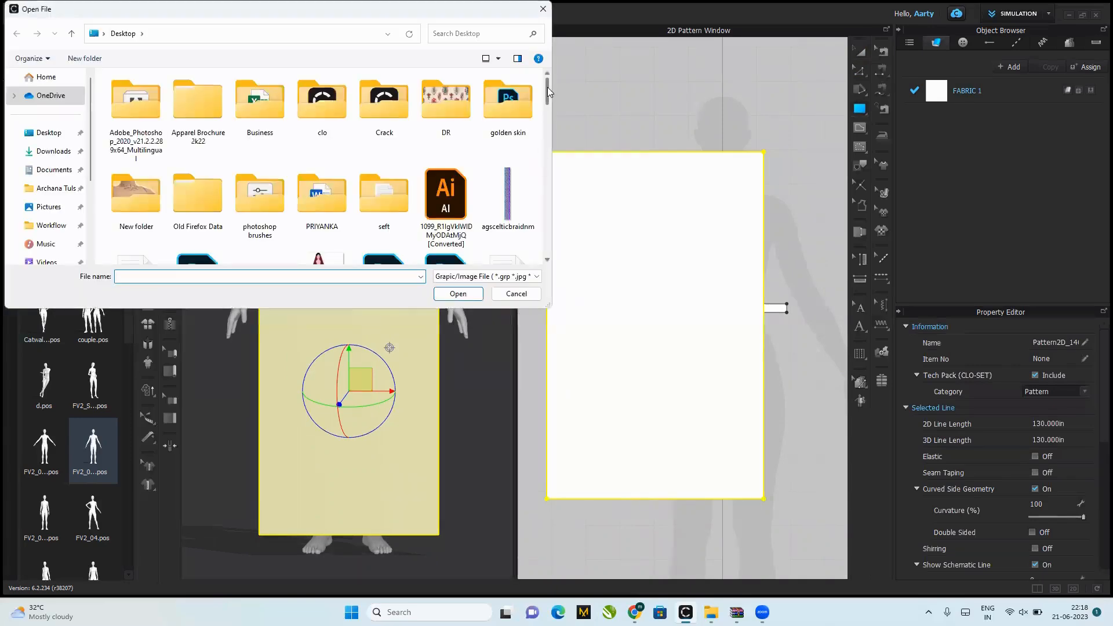
pyautogui.moveTo(547, 87); pyautogui.dragTo(539, 193)
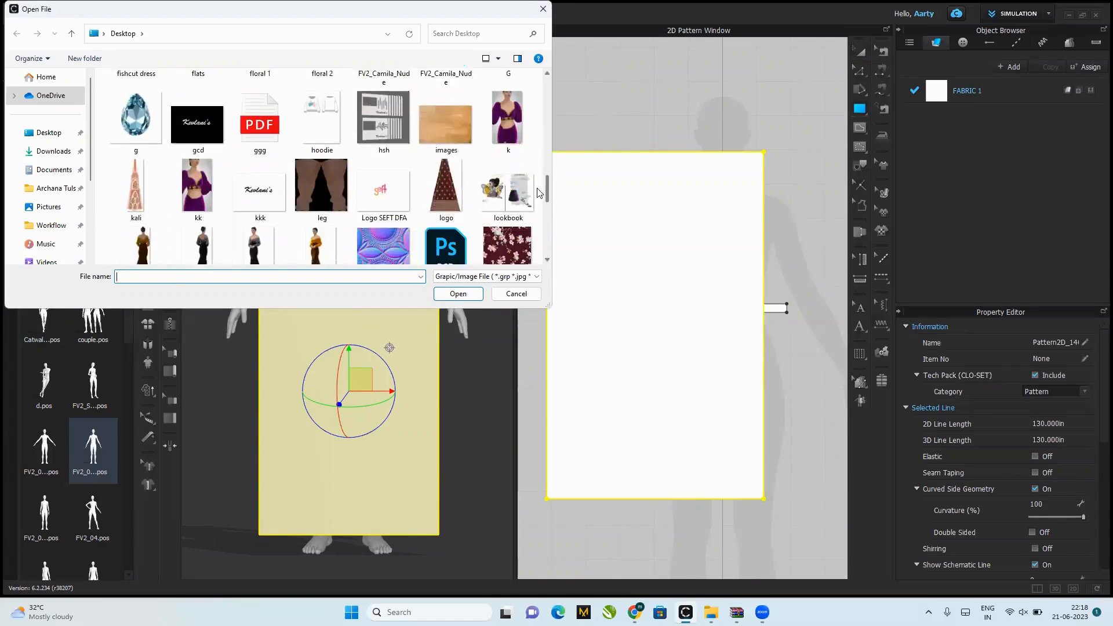
pyautogui.click(455, 199)
pyautogui.click(458, 294)
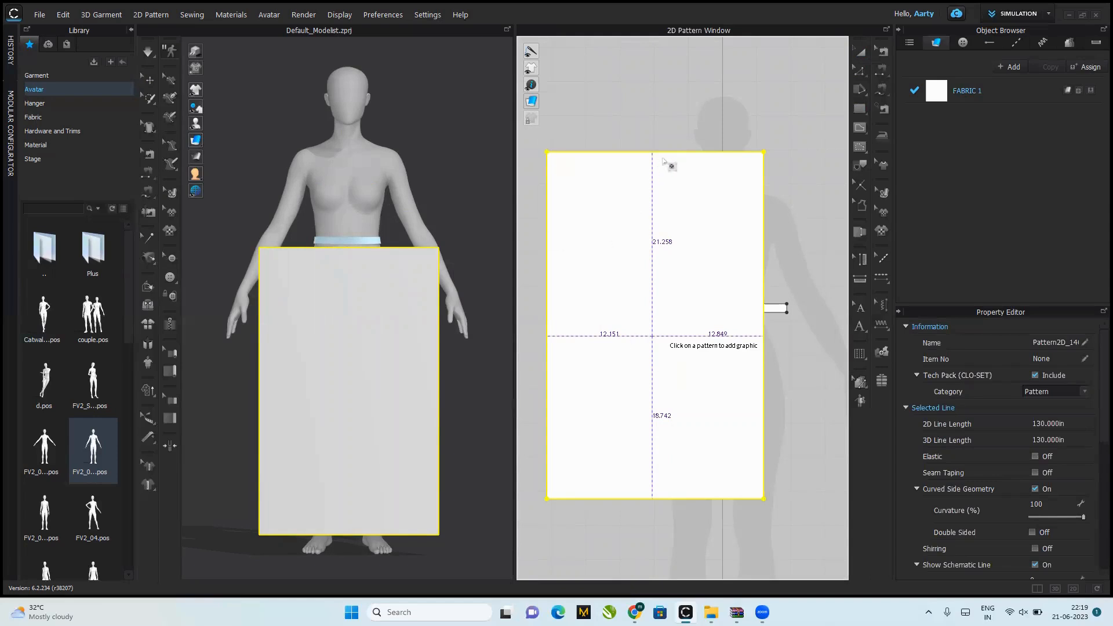
pyautogui.click(525, 434)
pyautogui.click(530, 379)
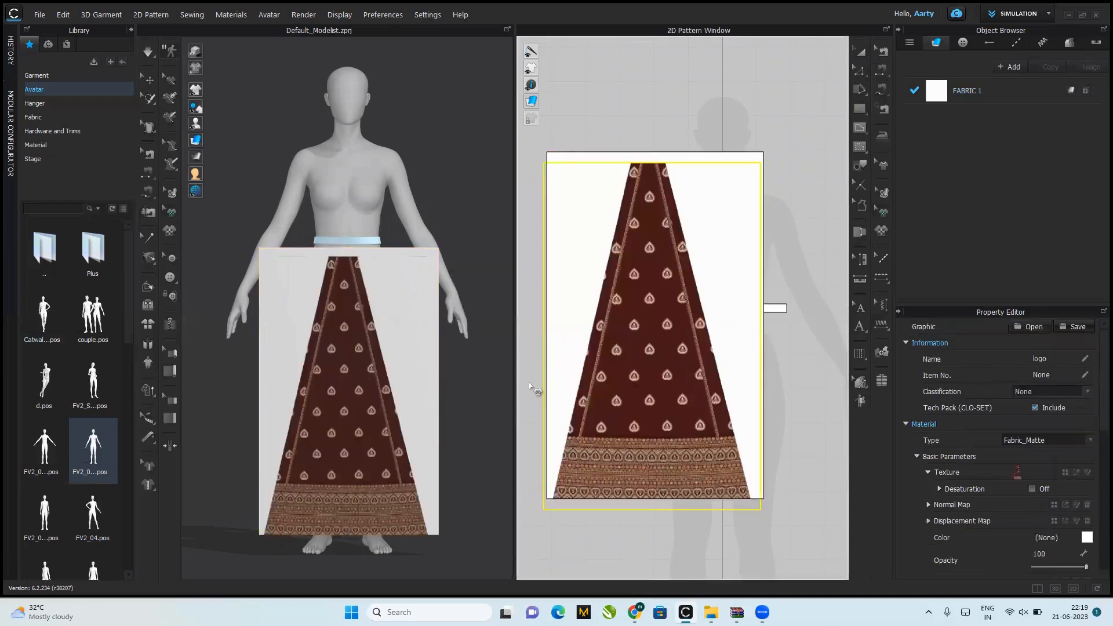
# Step: Move the skirt panel graphic up so its top and bottom edges line up with those of the large rectangle
pyautogui.click(639, 422)
pyautogui.click(638, 422)
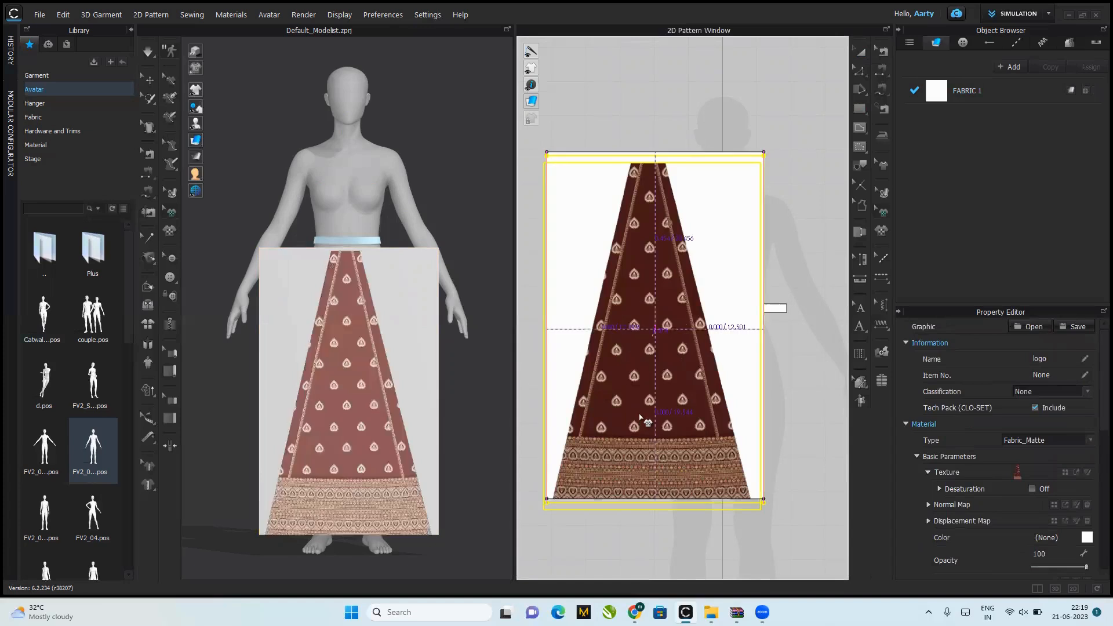
pyautogui.moveTo(640, 418); pyautogui.dragTo(639, 417)
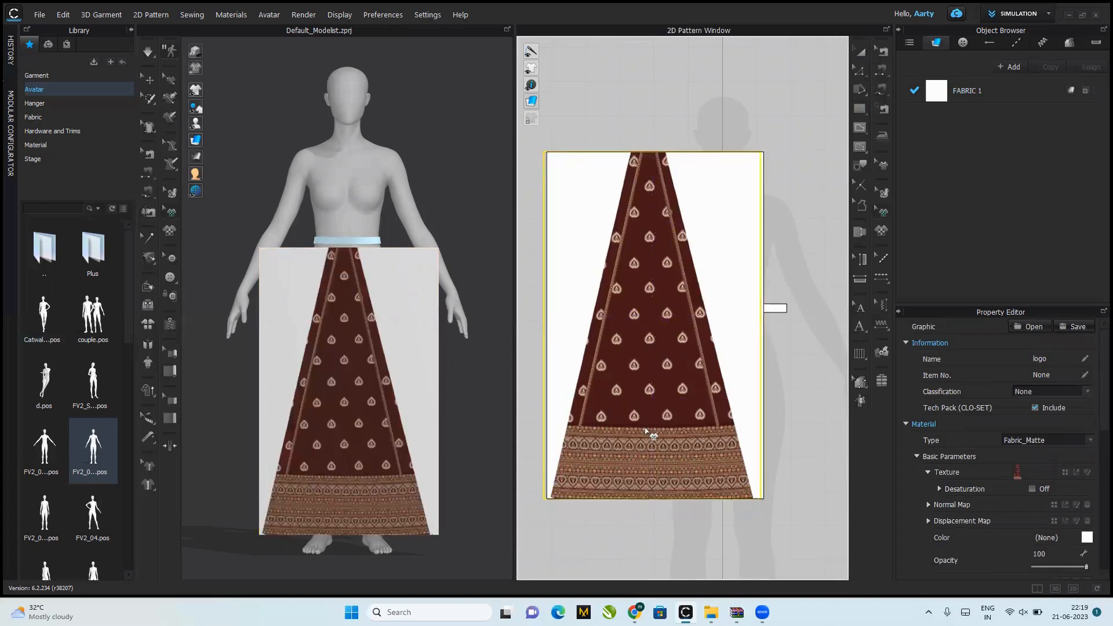
pyautogui.click(651, 455)
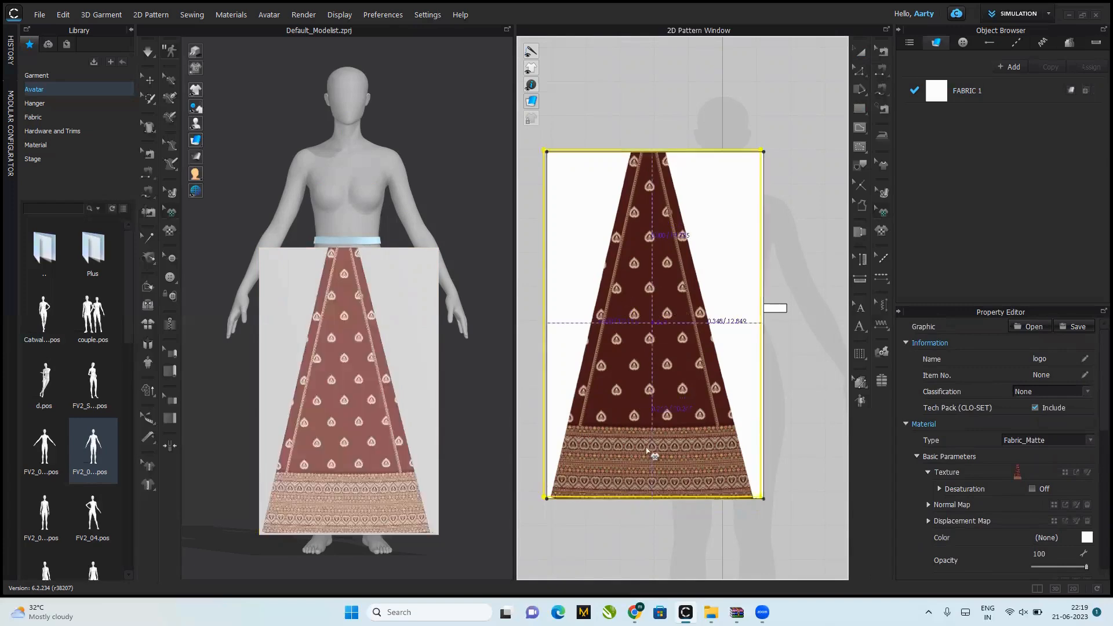
pyautogui.moveTo(650, 462); pyautogui.dragTo(650, 462)
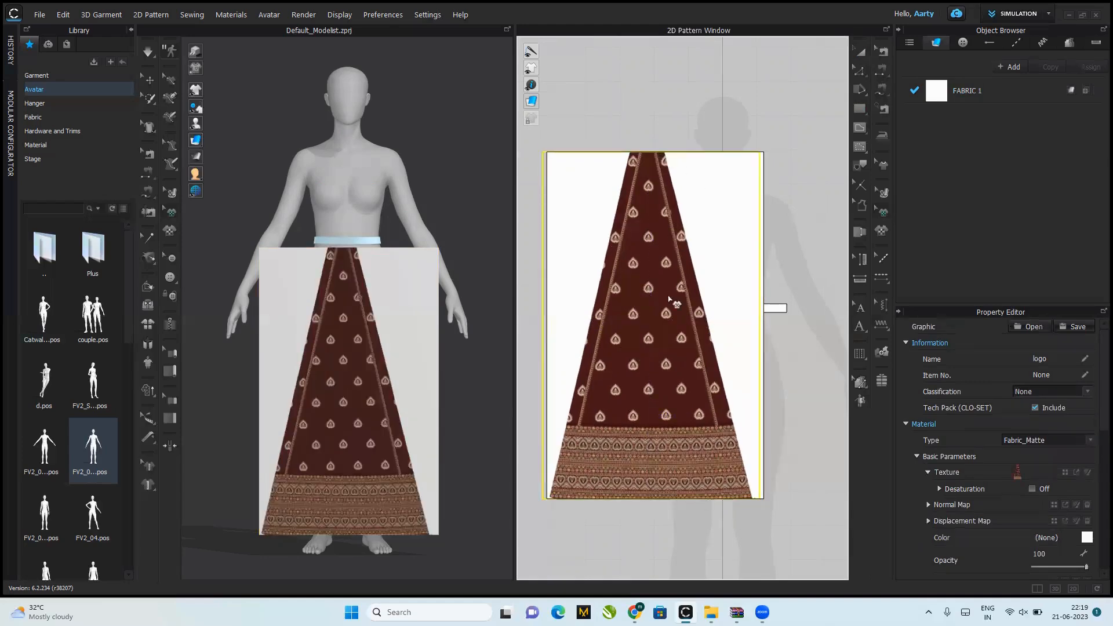
# Step: Move the rectangle pattern's two right corner points inward so its right edge follows the skirt panel graphic's slanted right side
pyautogui.click(861, 71)
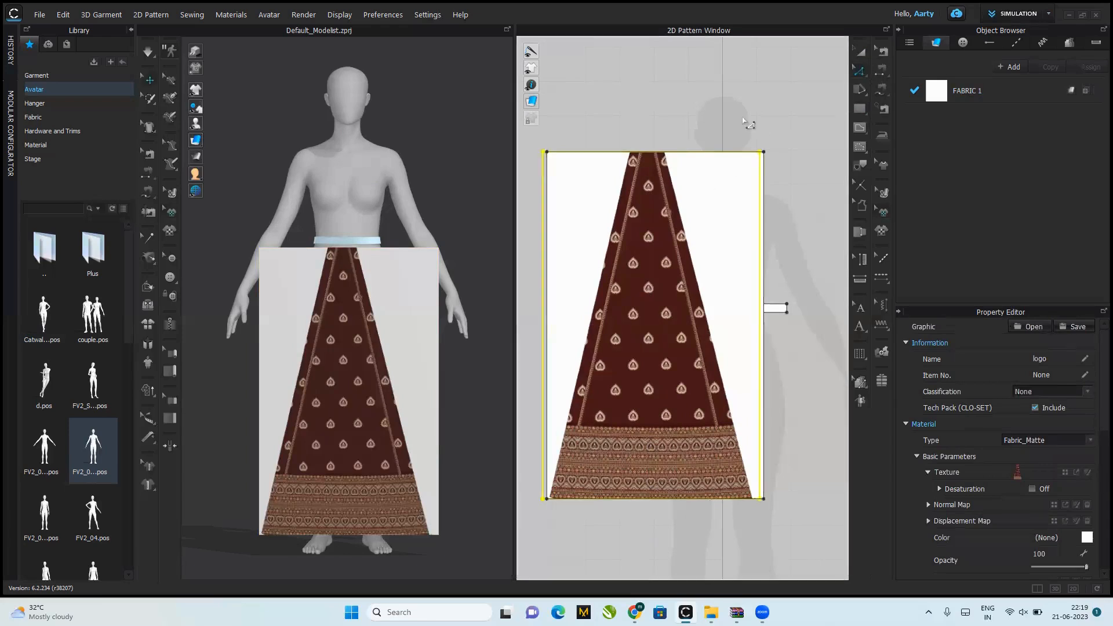
pyautogui.click(859, 70)
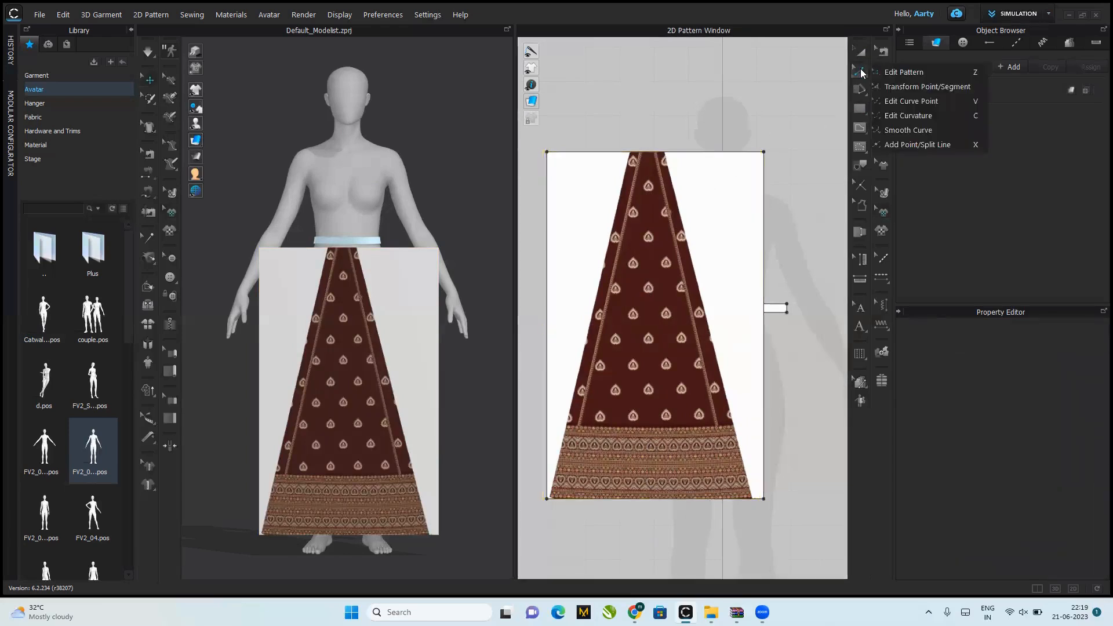
pyautogui.click(888, 73)
pyautogui.click(764, 152)
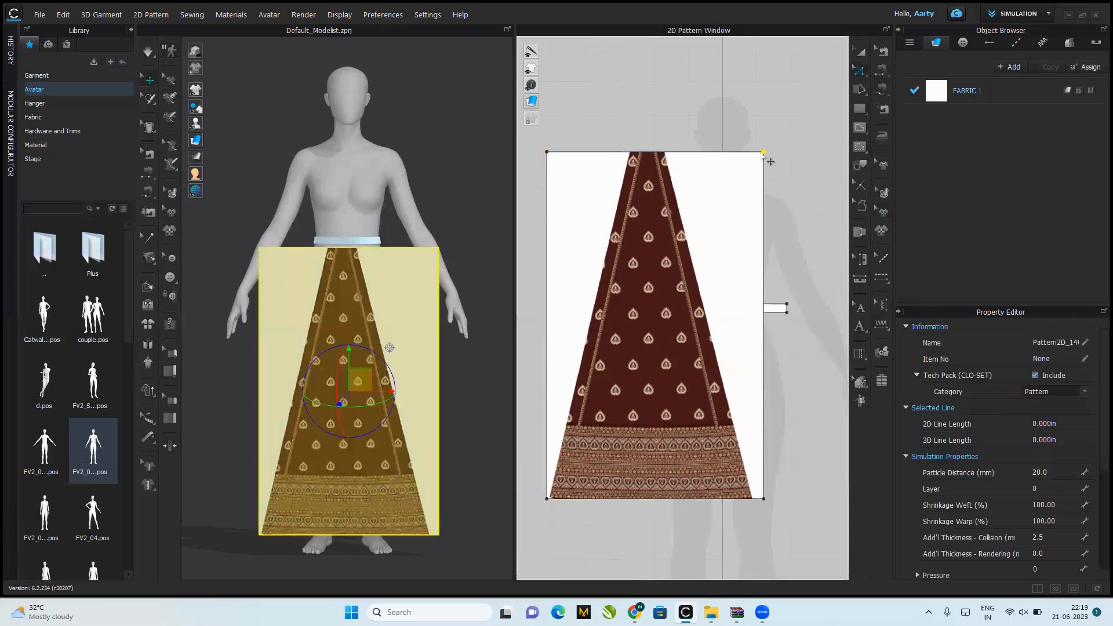
pyautogui.moveTo(770, 161); pyautogui.dragTo(667, 161)
pyautogui.moveTo(763, 499); pyautogui.dragTo(752, 499)
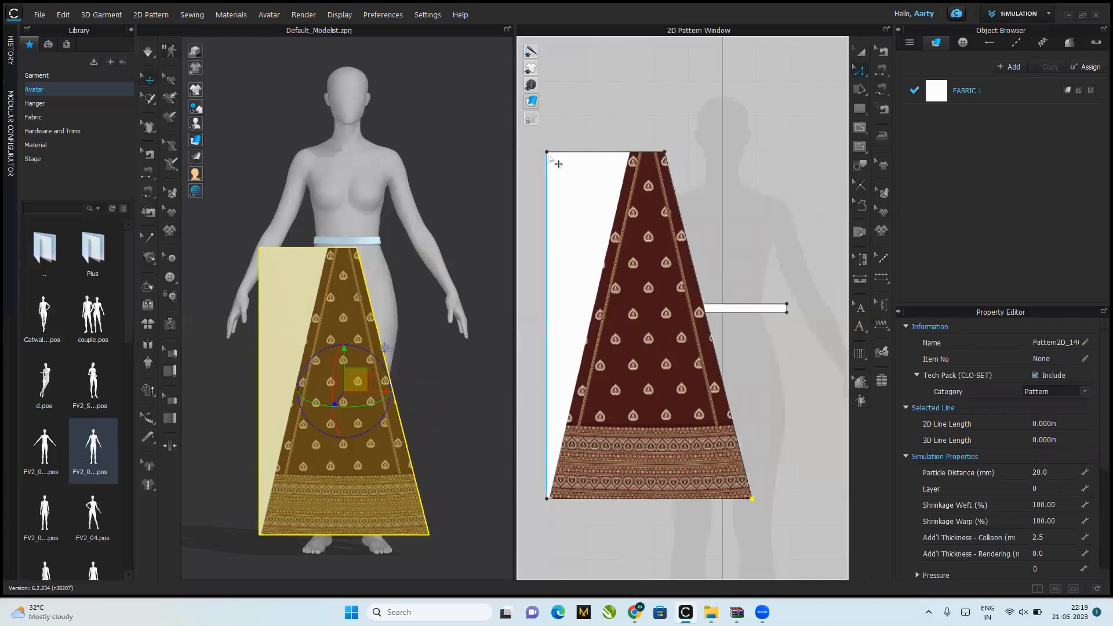
# Step: Move the pattern's two left corner points onto the skirt graphic's left side and fine-tune both bottom corners to trim the white margin
pyautogui.moveTo(547, 153); pyautogui.dragTo(630, 152)
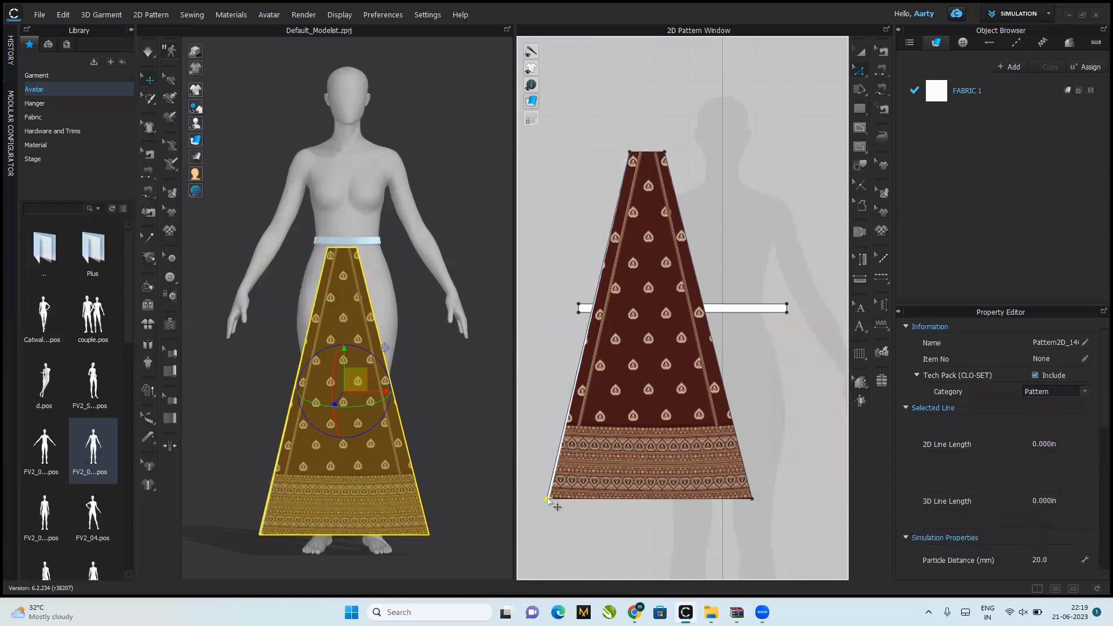
pyautogui.moveTo(557, 504); pyautogui.dragTo(563, 505)
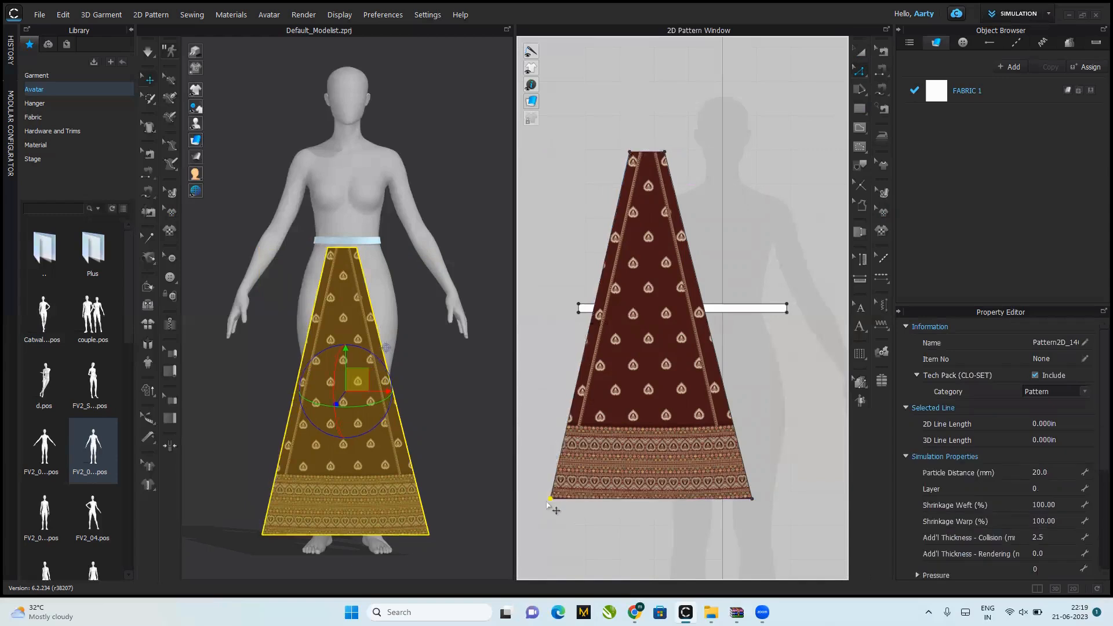
pyautogui.moveTo(549, 500); pyautogui.dragTo(551, 498)
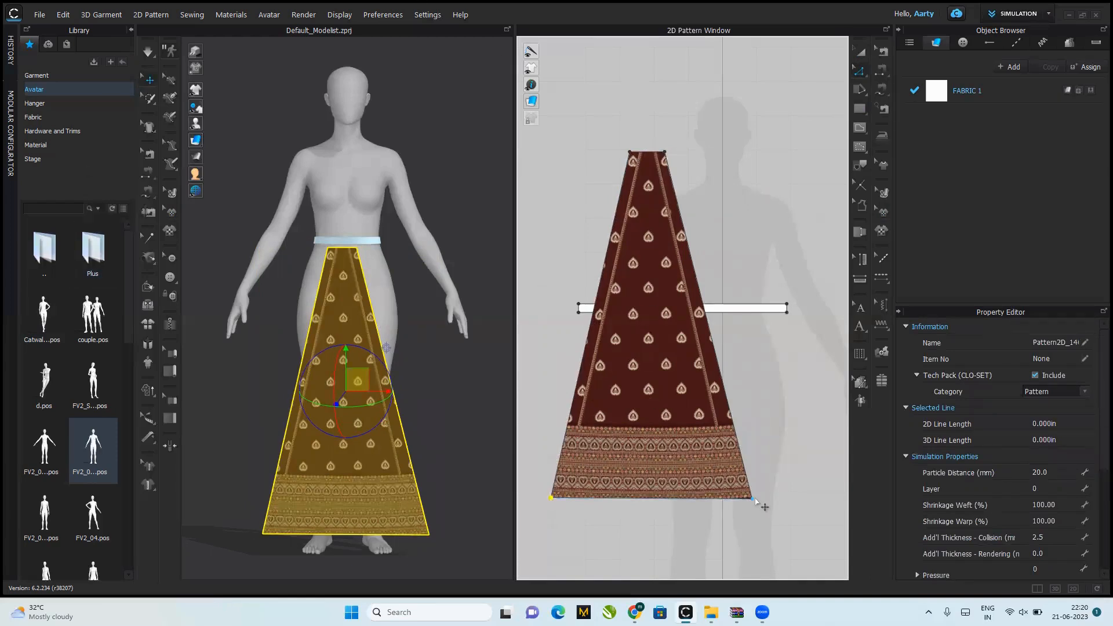
pyautogui.moveTo(756, 501); pyautogui.dragTo(754, 500)
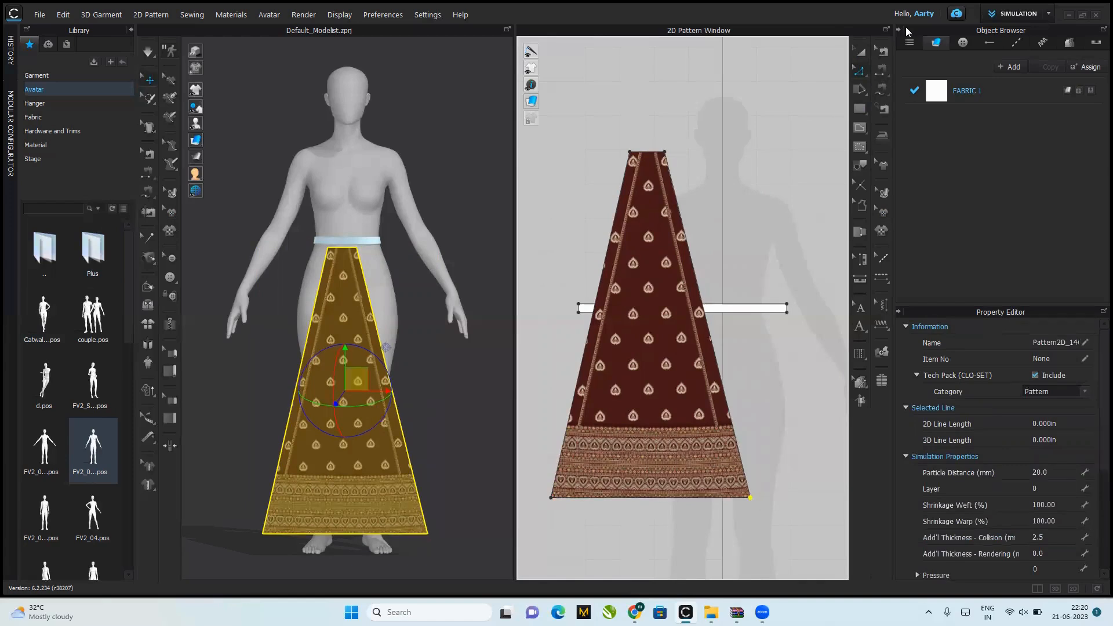
# Step: Move the panel's two top corner points inward to the printed border lines, narrowing the top edge to about 2.15 in
pyautogui.click(861, 52)
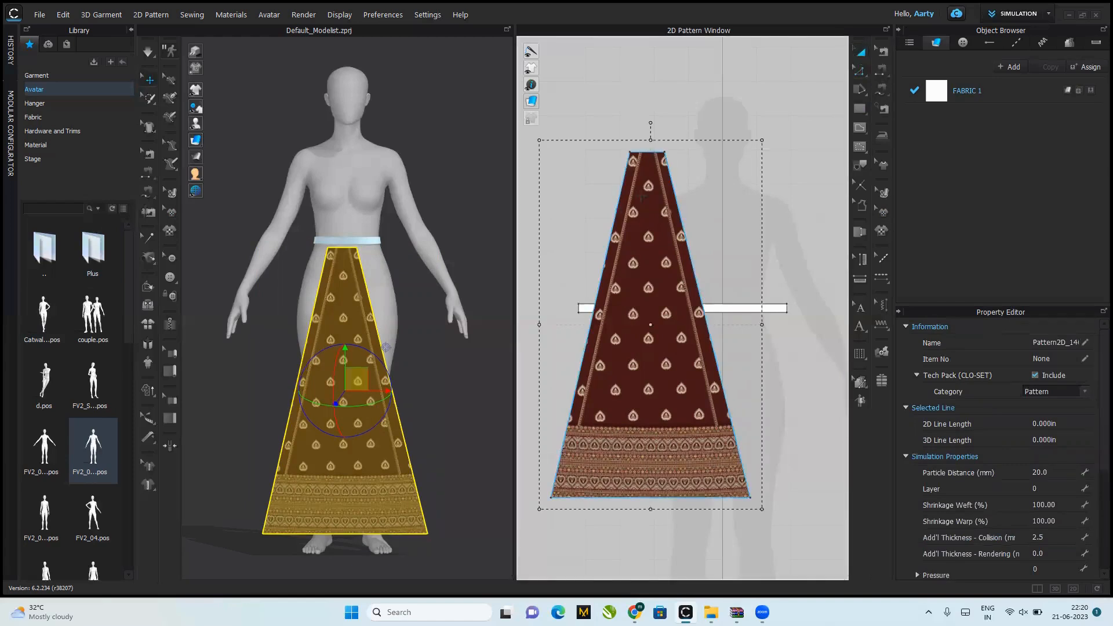
pyautogui.click(670, 116)
pyautogui.click(858, 72)
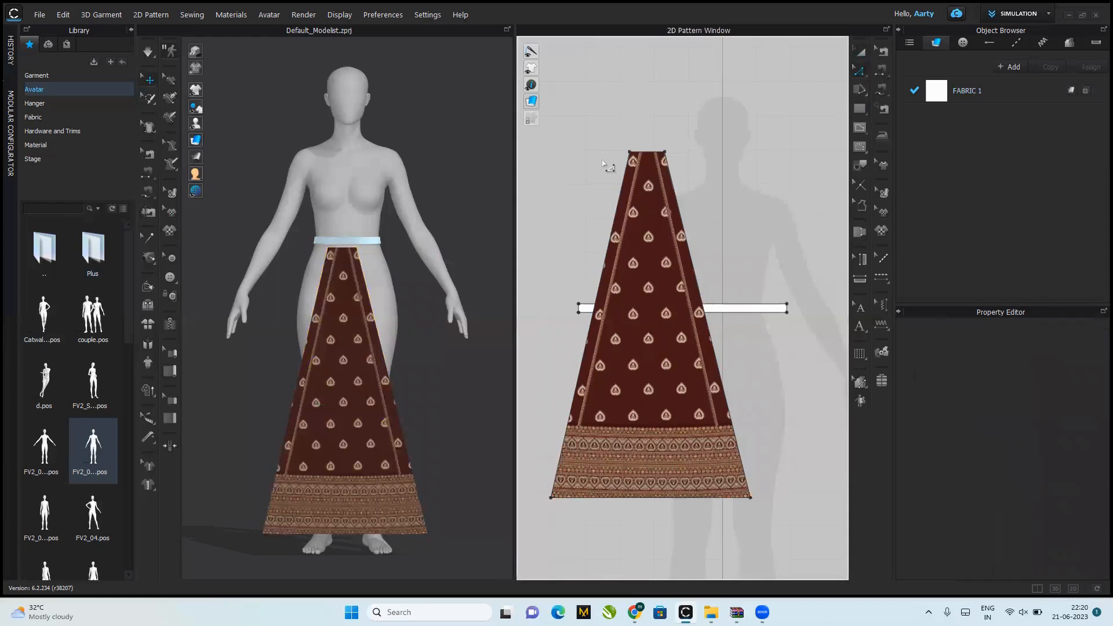
pyautogui.click(630, 153)
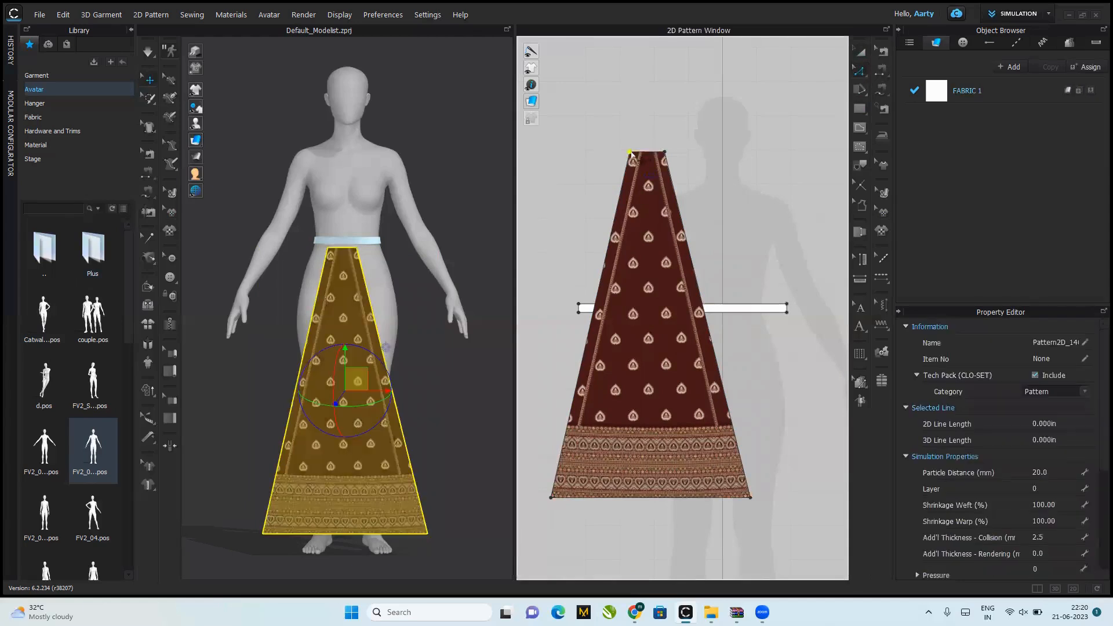
pyautogui.moveTo(632, 154); pyautogui.dragTo(657, 152)
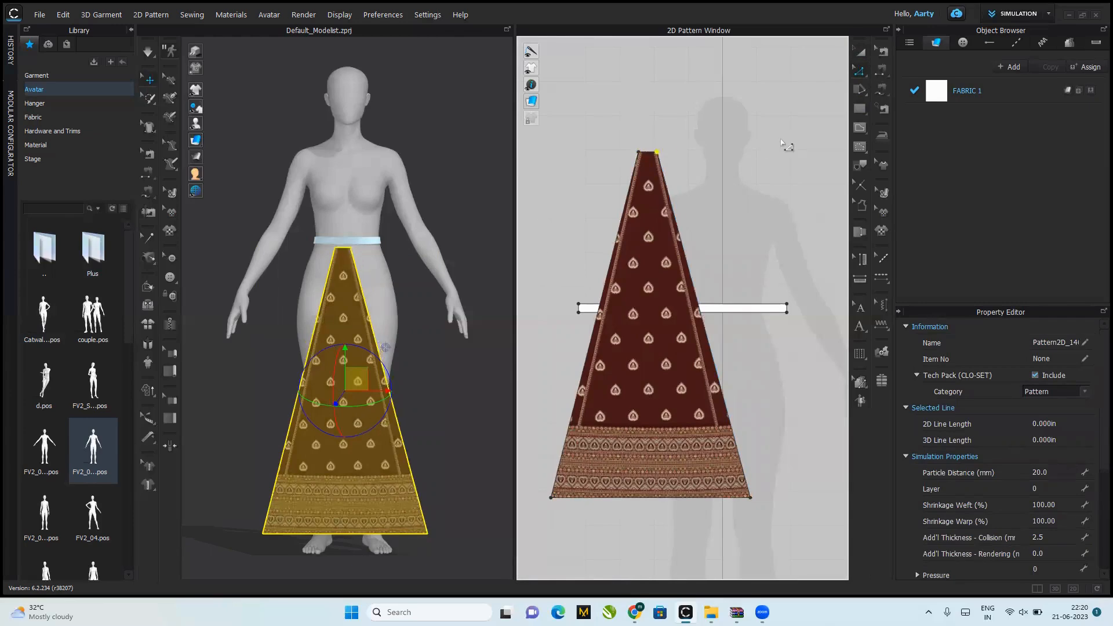
# Step: Change the length of the panel's top edge to 2 in
pyautogui.rightClick(639, 154)
pyautogui.click(636, 158)
pyautogui.rightClick(650, 154)
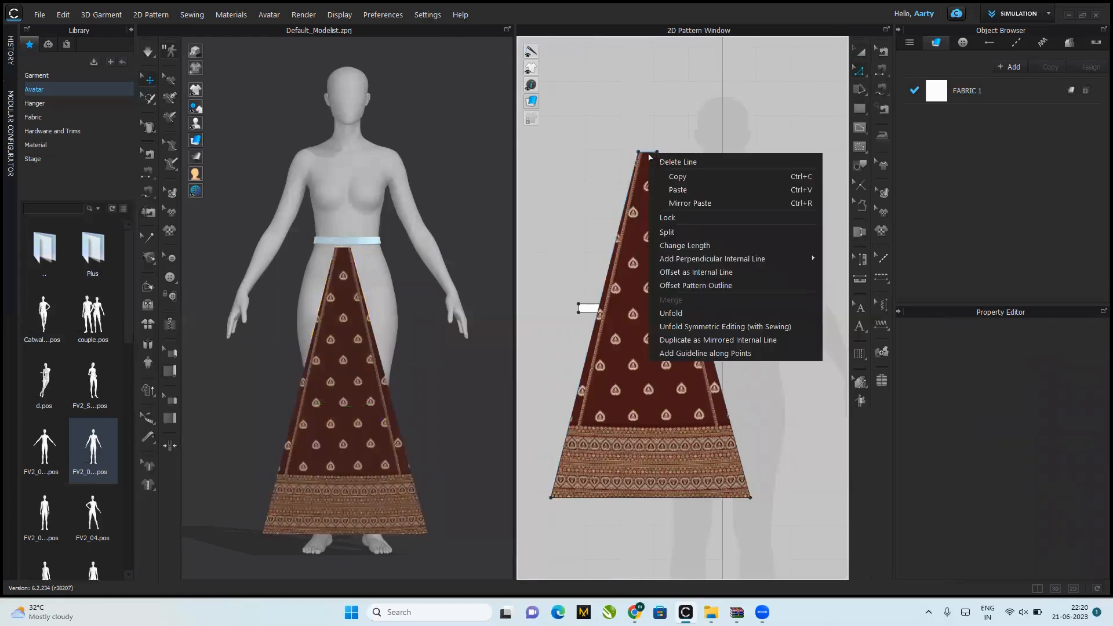
pyautogui.click(687, 245)
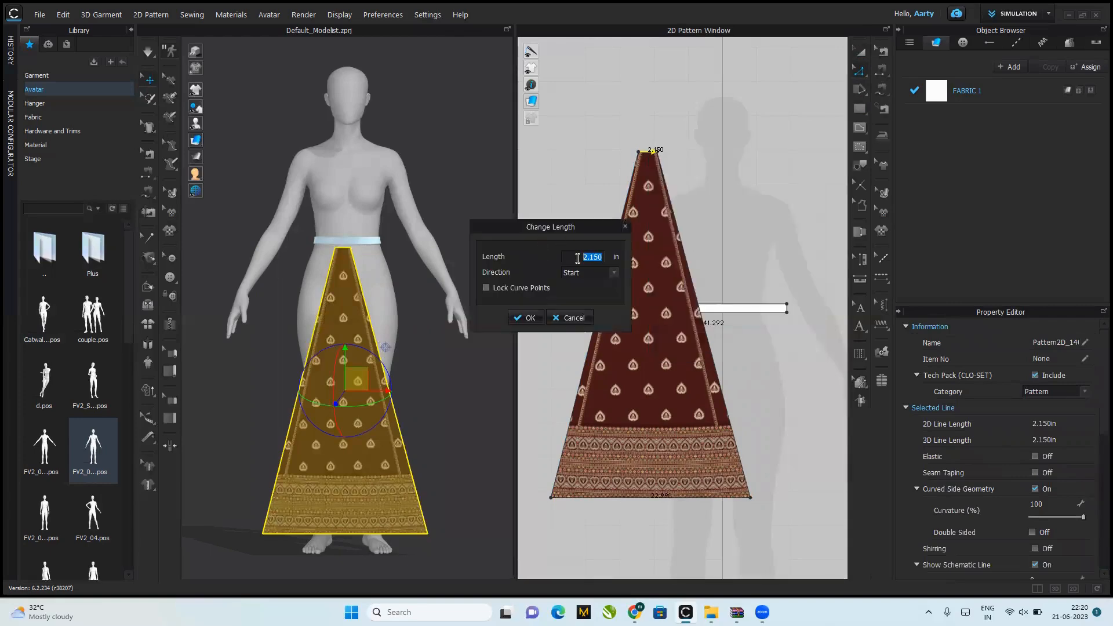
pyautogui.write('2')
pyautogui.click(617, 273)
pyautogui.click(574, 287)
pyautogui.click(530, 317)
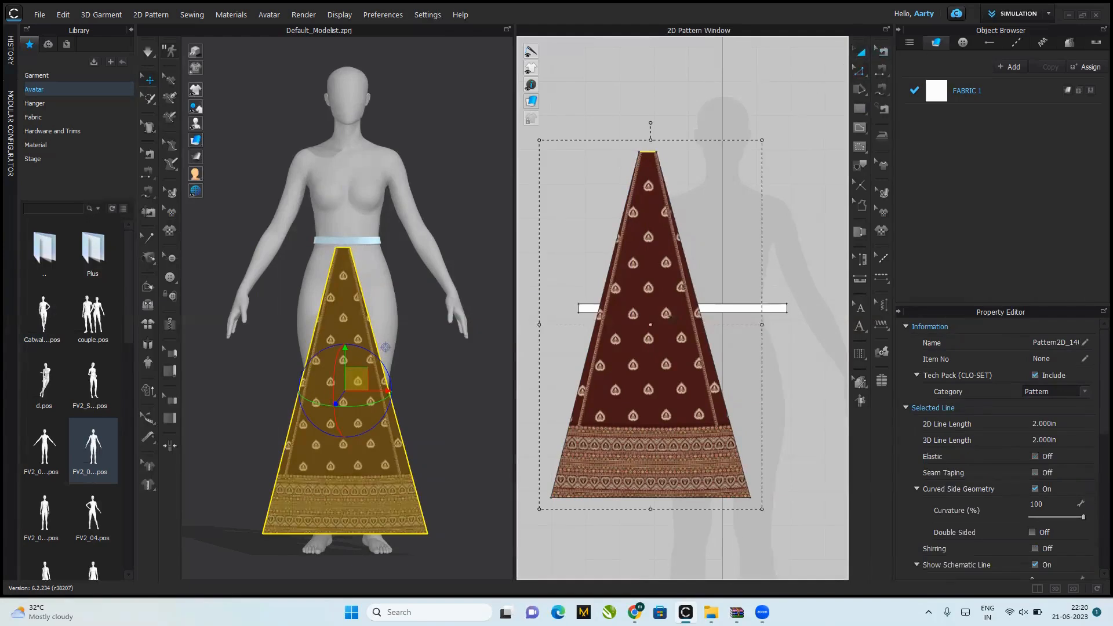
# Step: Place the panel below the waistband's left end and free-sew its top edge to the first 2 in of the waistband's lower edge
pyautogui.moveTo(650, 266); pyautogui.dragTo(599, 439)
pyautogui.moveTo(599, 389)
pyautogui.mouseDown()
pyautogui.moveTo(589, 388)
pyautogui.moveTo(684, 386)
pyautogui.moveTo(571, 365)
pyautogui.moveTo(589, 379)
pyautogui.mouseUp()
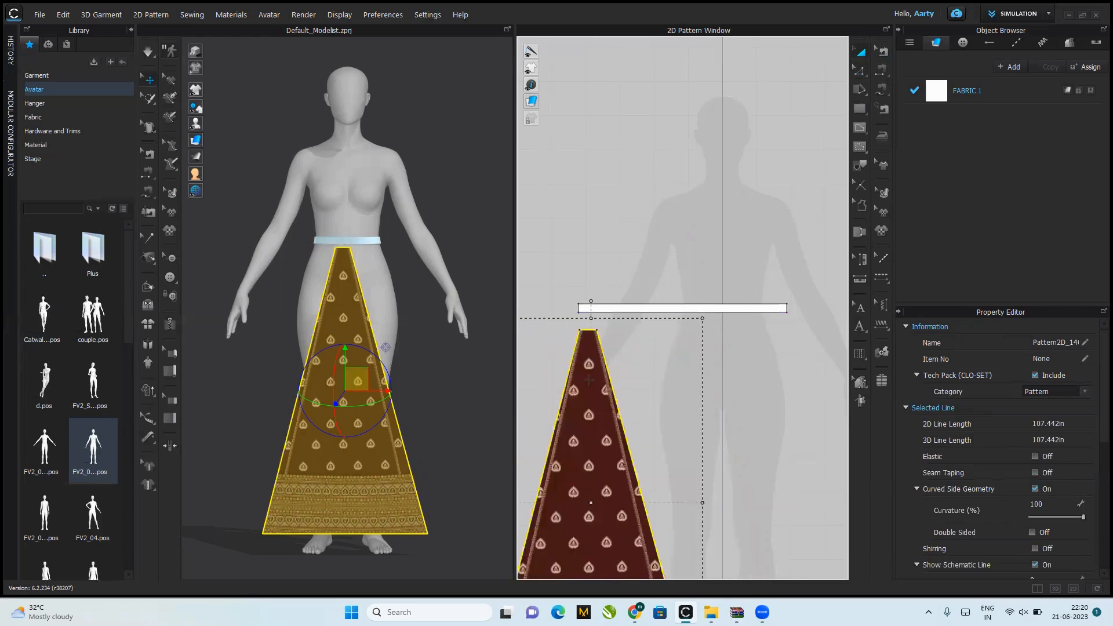
pyautogui.click(144, 188)
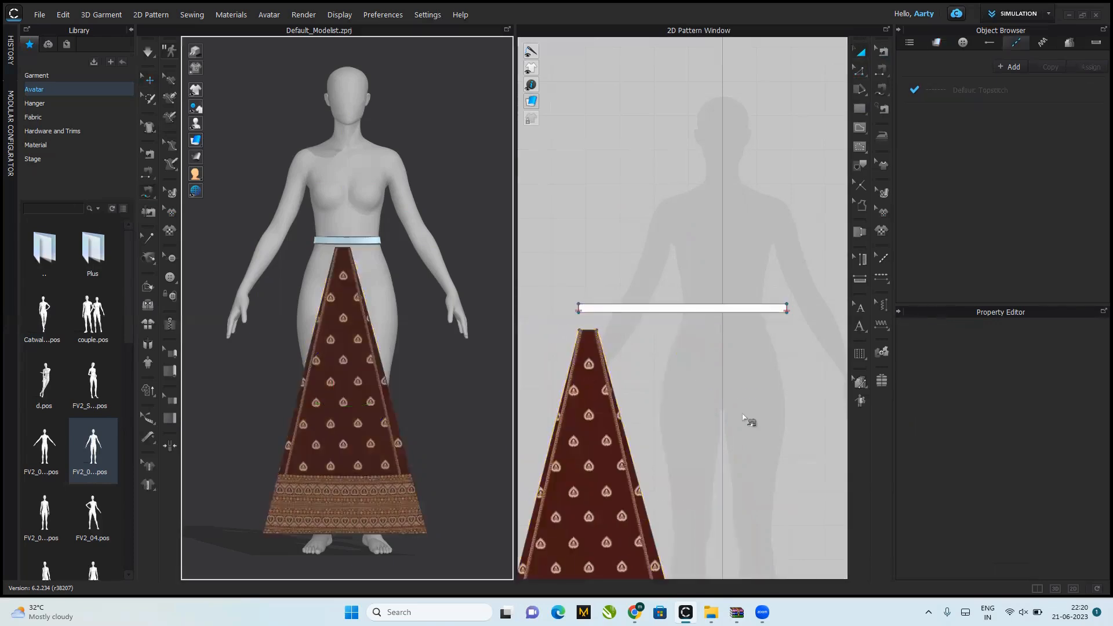
pyautogui.click(582, 331)
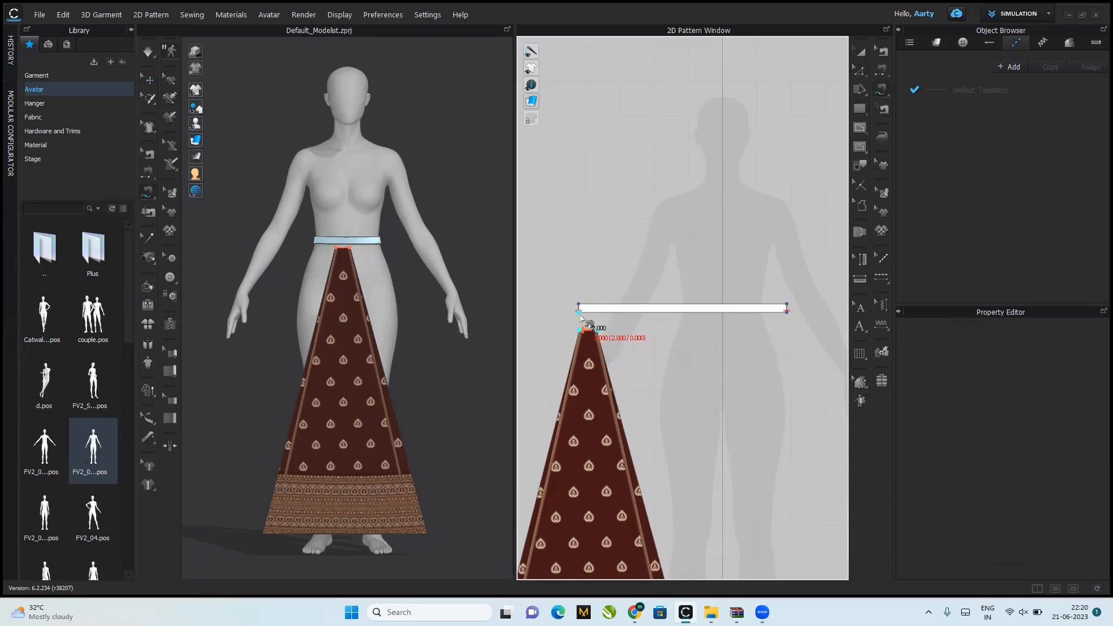
pyautogui.click(600, 318)
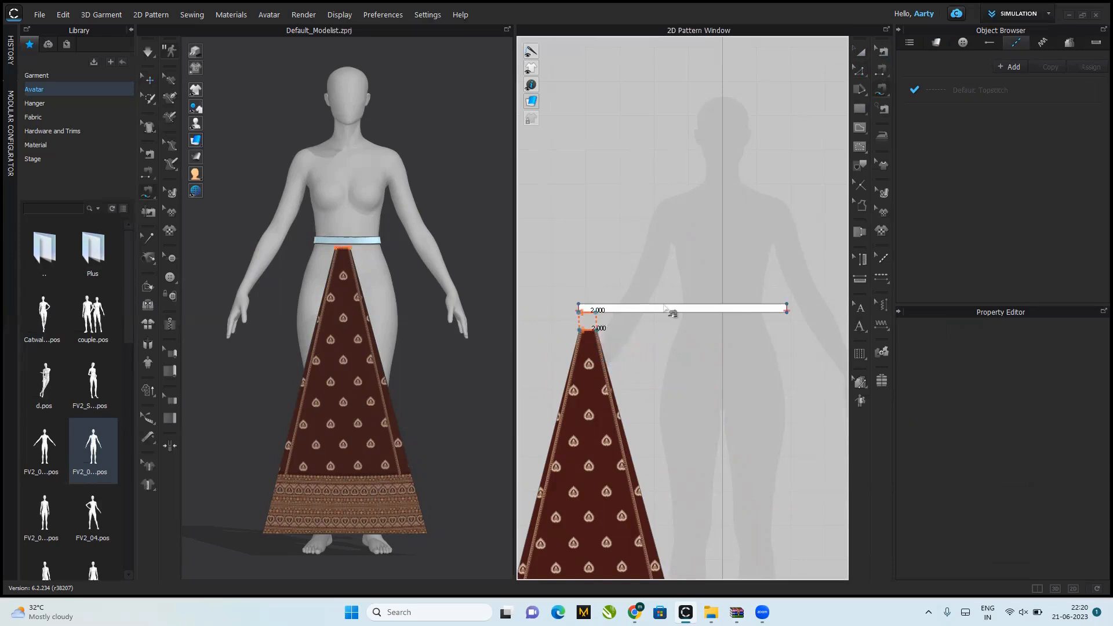
# Step: Position the panel behind the avatar below the waistband with its printed side facing outward, and simulate the drape
pyautogui.click(147, 79)
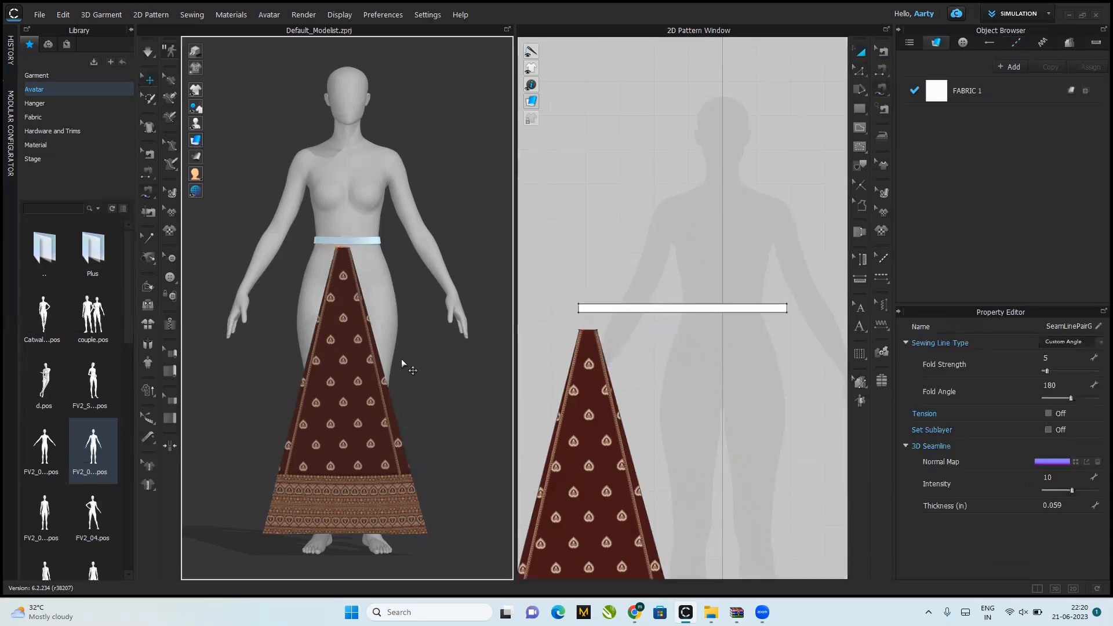
pyautogui.click(351, 424)
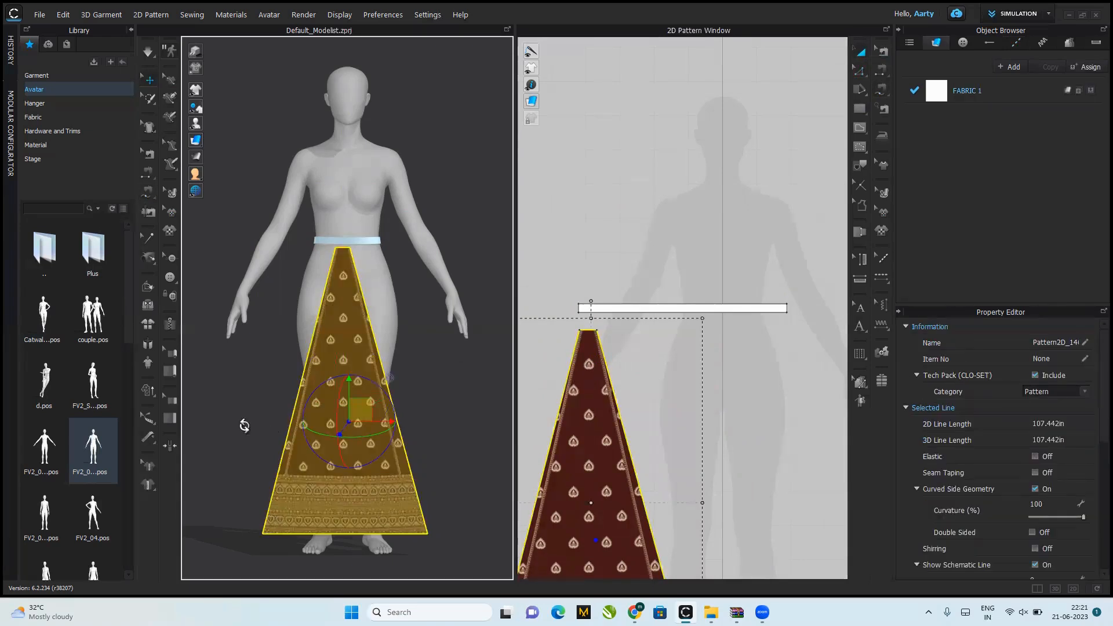
pyautogui.moveTo(243, 423); pyautogui.dragTo(527, 442, button='right')
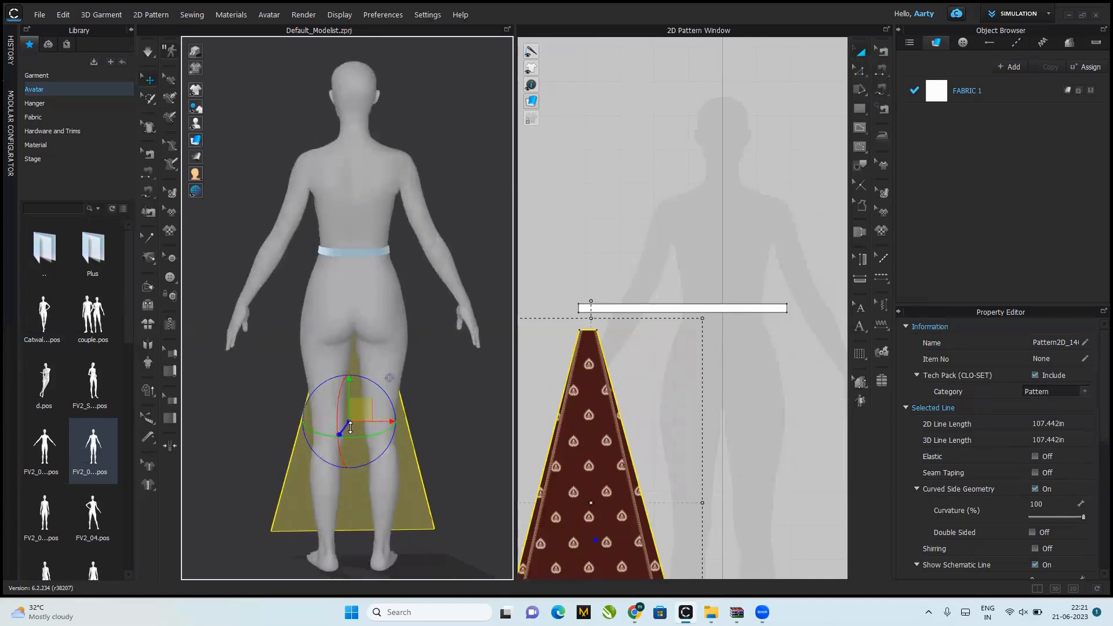
pyautogui.moveTo(351, 428); pyautogui.dragTo(314, 544)
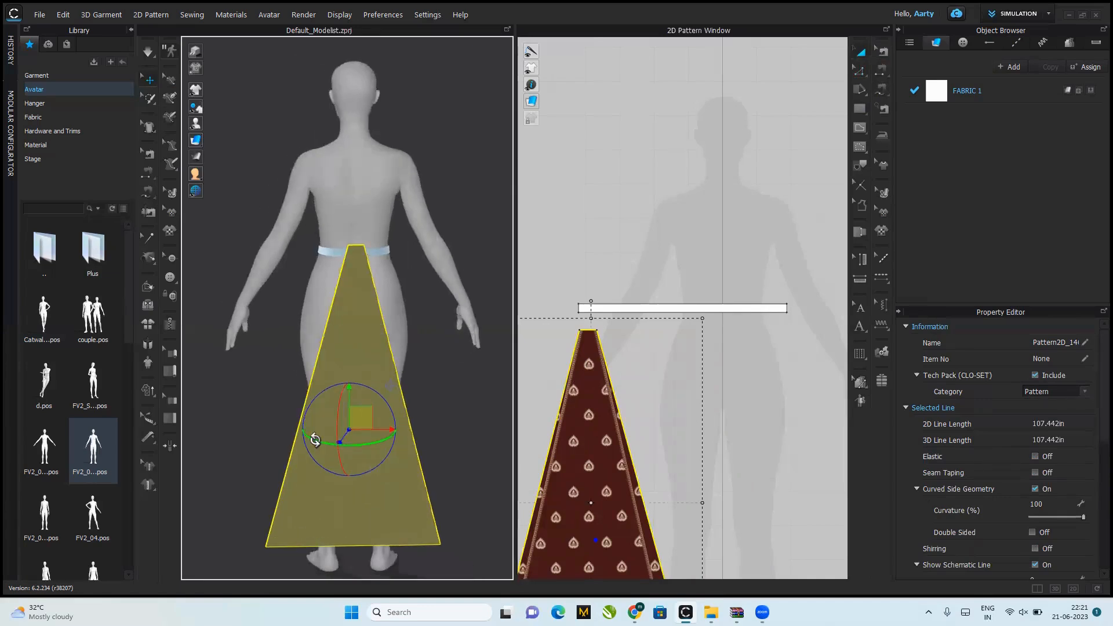
pyautogui.moveTo(423, 452); pyautogui.dragTo(566, 441)
pyautogui.moveTo(341, 394); pyautogui.dragTo(386, 449)
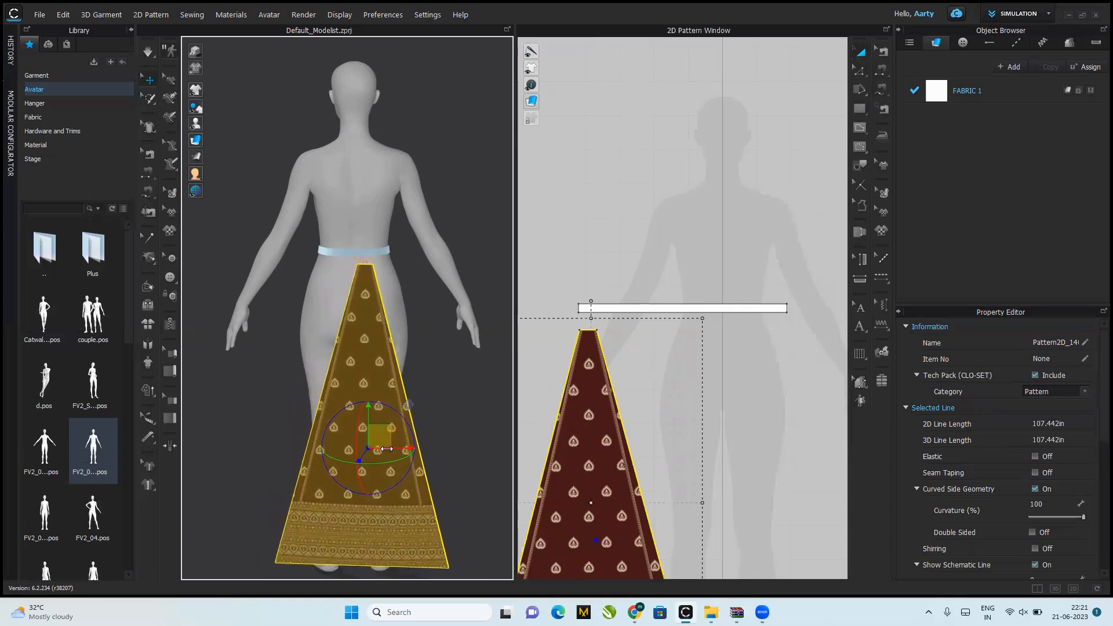
pyautogui.press('space')
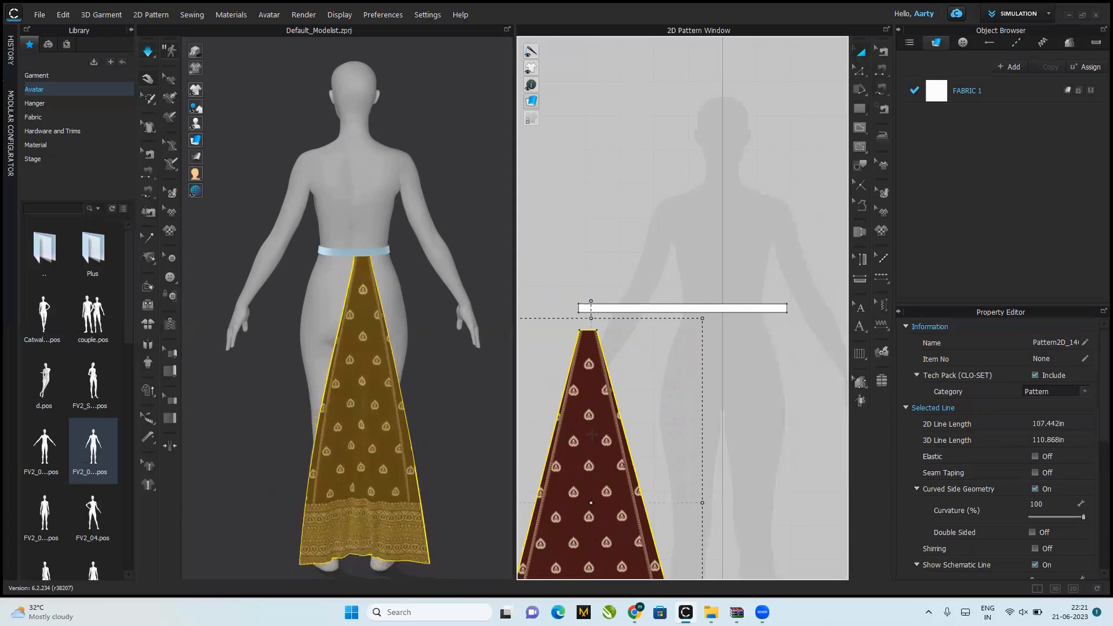
# Step: Paste a copy of the panel to the right of the first one and sew their facing side edges together
pyautogui.moveTo(746, 446); pyautogui.dragTo(795, 510)
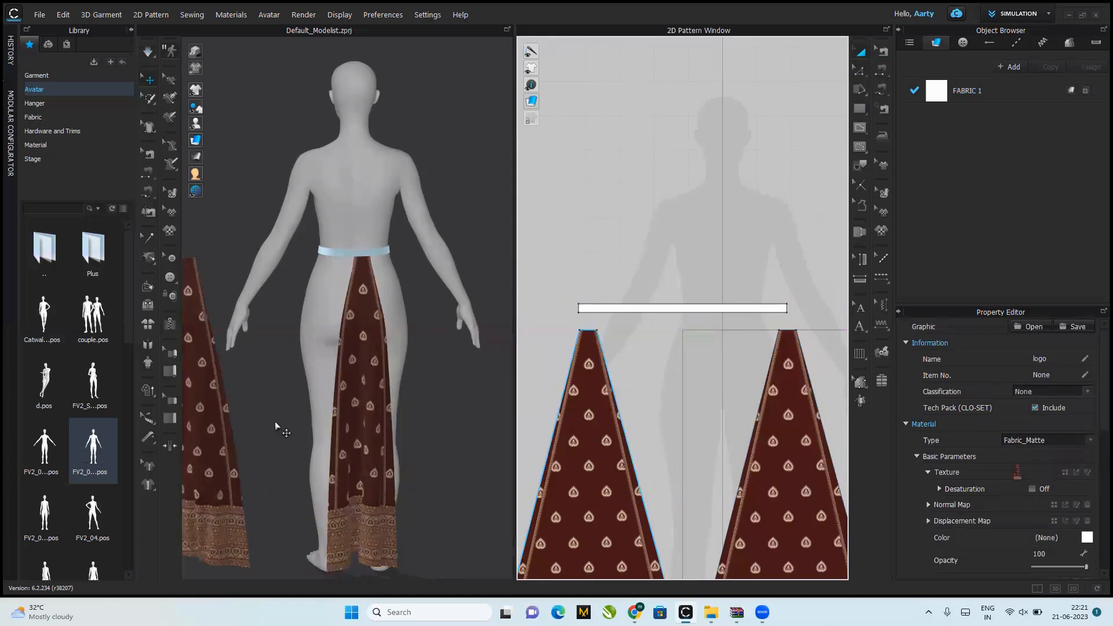
pyautogui.moveTo(276, 427); pyautogui.dragTo(487, 419)
pyautogui.click(147, 174)
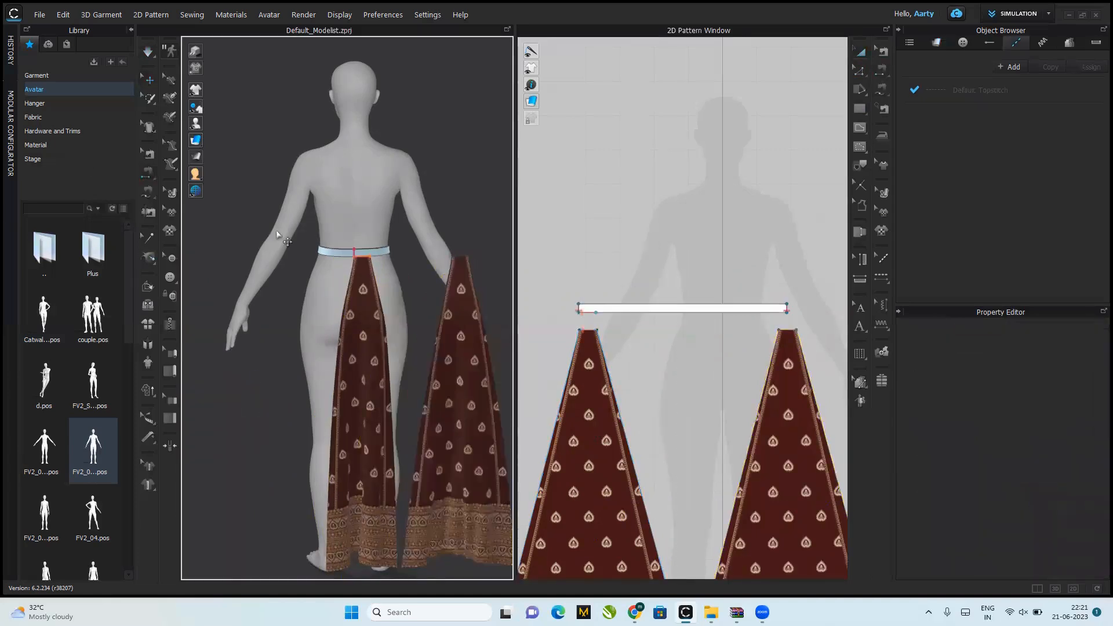
pyautogui.click(435, 366)
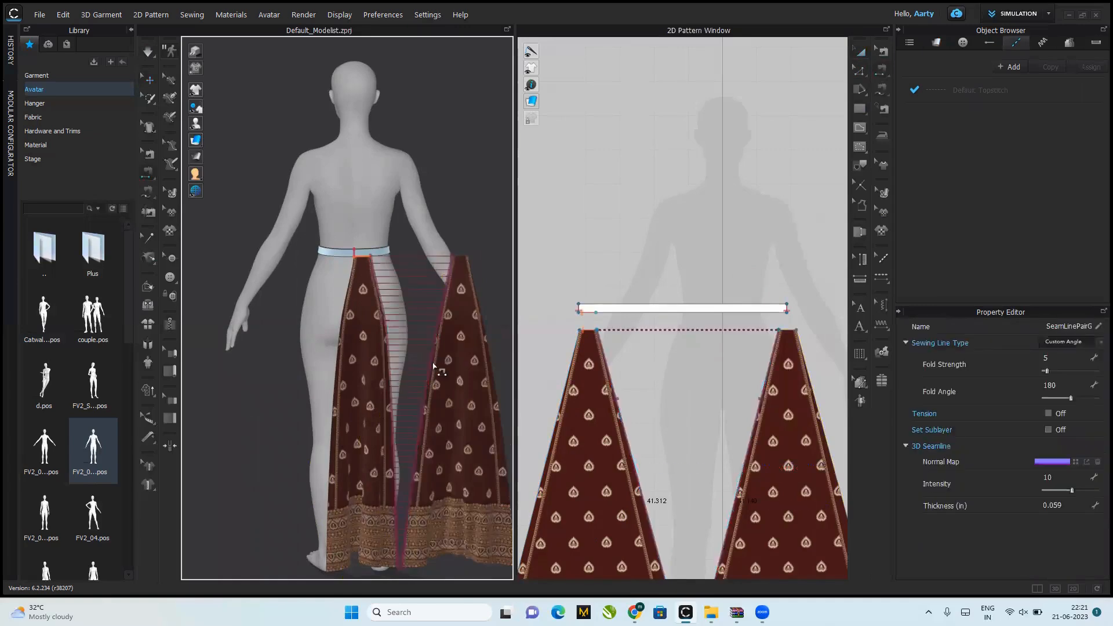
# Step: Free-sew the second panel's top edge to the next 2 in of the waistband's lower edge and simulate the joined panels
pyautogui.click(150, 192)
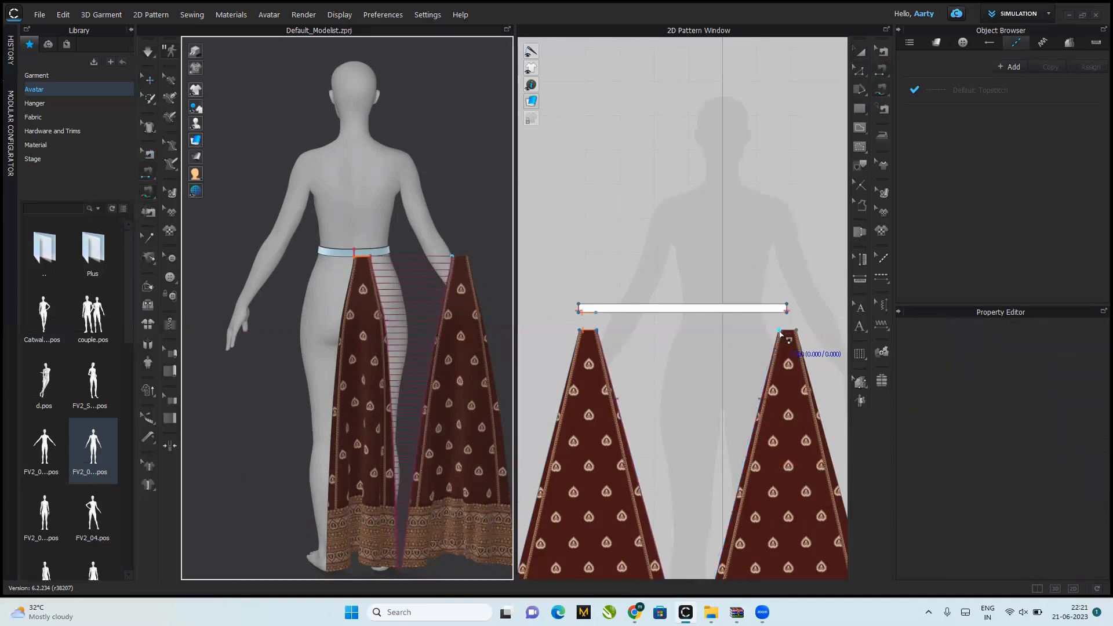
pyautogui.click(599, 313)
pyautogui.click(616, 315)
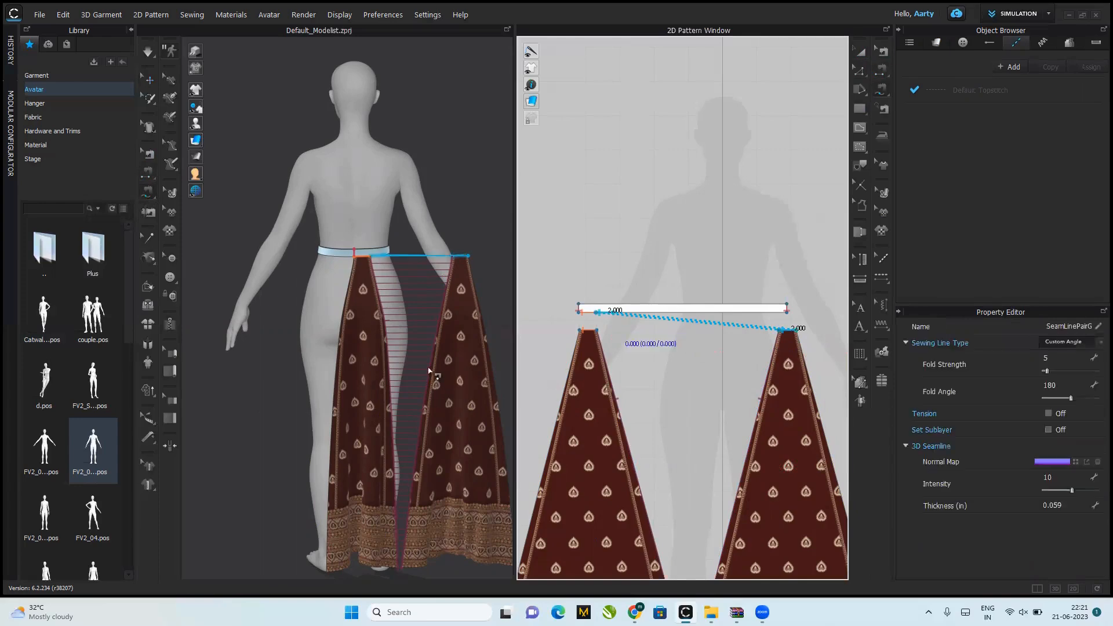
pyautogui.press('space')
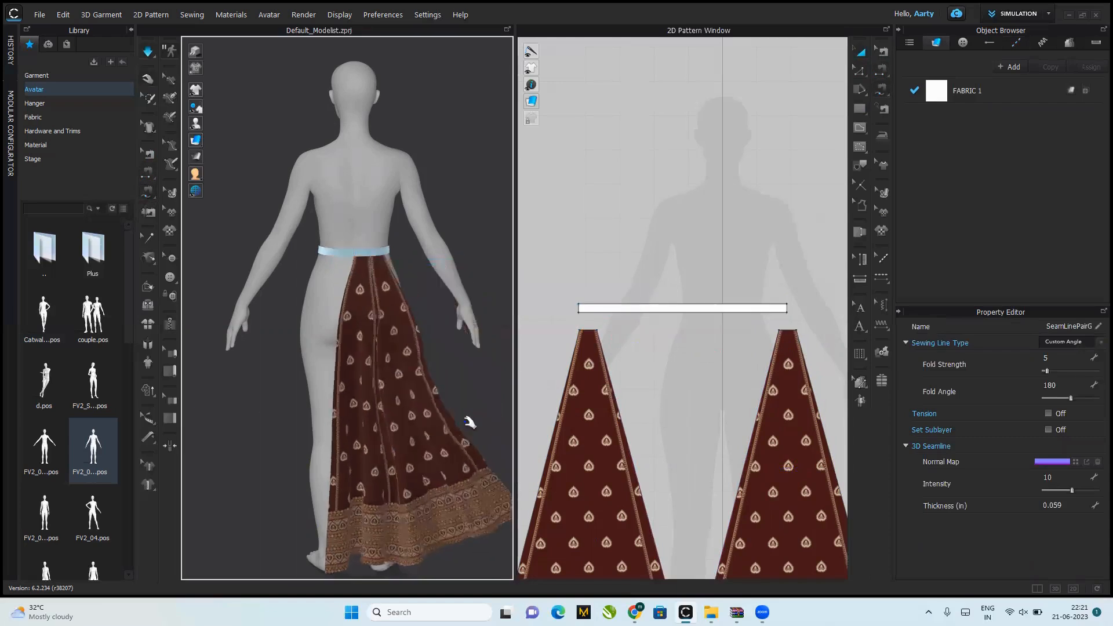
pyautogui.moveTo(473, 425); pyautogui.dragTo(404, 411, button='right')
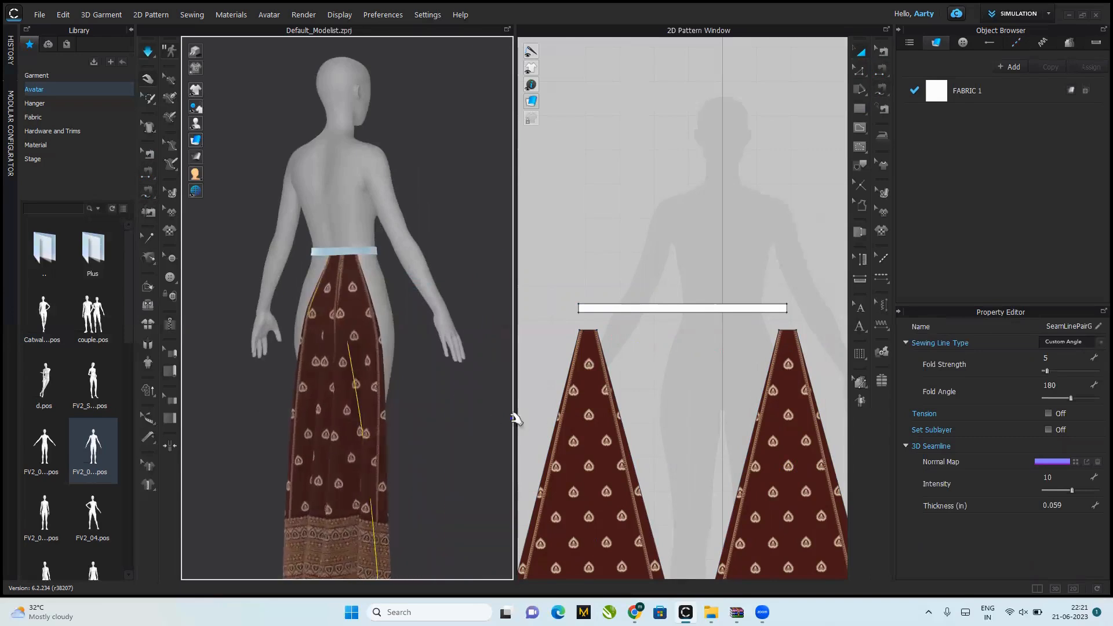
# Step: Try moving the first panel over the second in the 2D pattern layout, and undo that move
pyautogui.moveTo(738, 323); pyautogui.dragTo(707, 438)
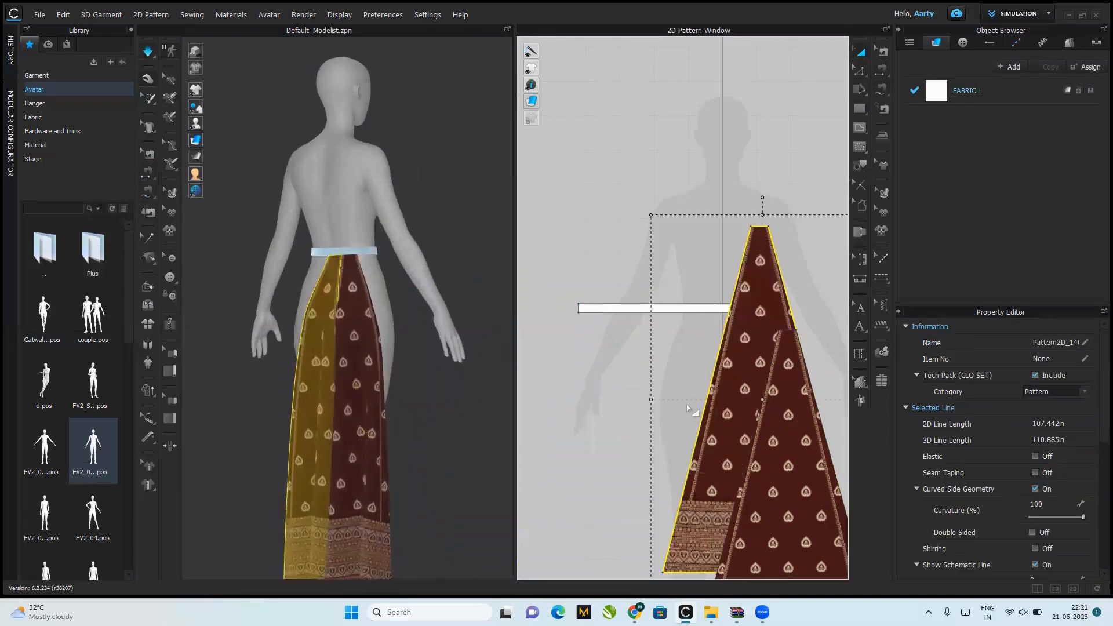
pyautogui.hotkey('ctrl', 'z')
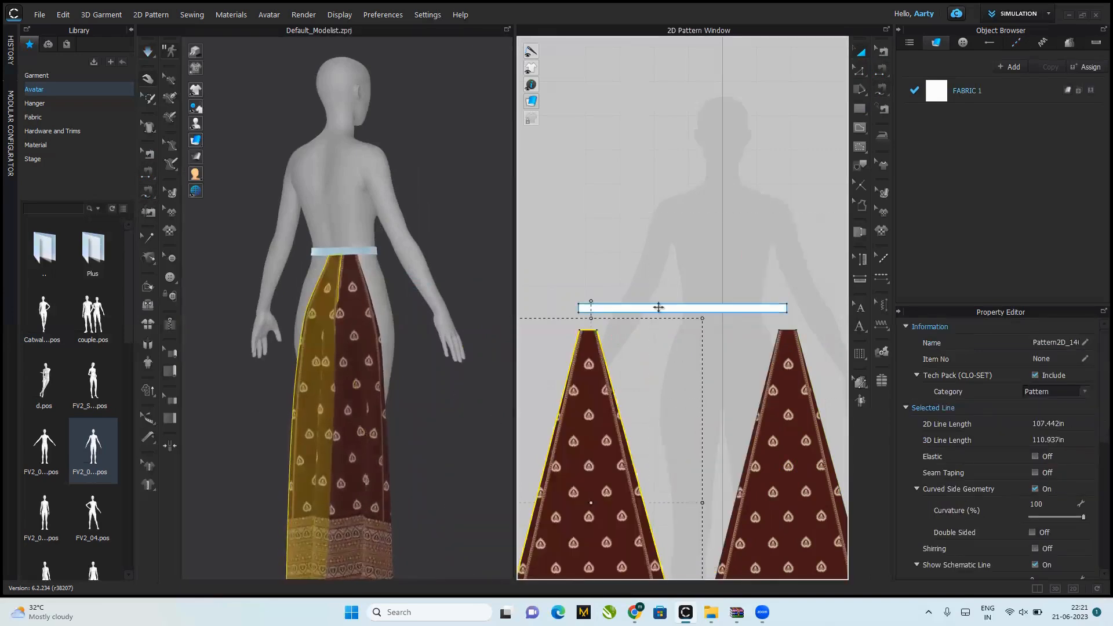
# Step: Paste a third copy of the panel to the right of the second panel in the 2D pattern layout
pyautogui.rightClick(669, 214)
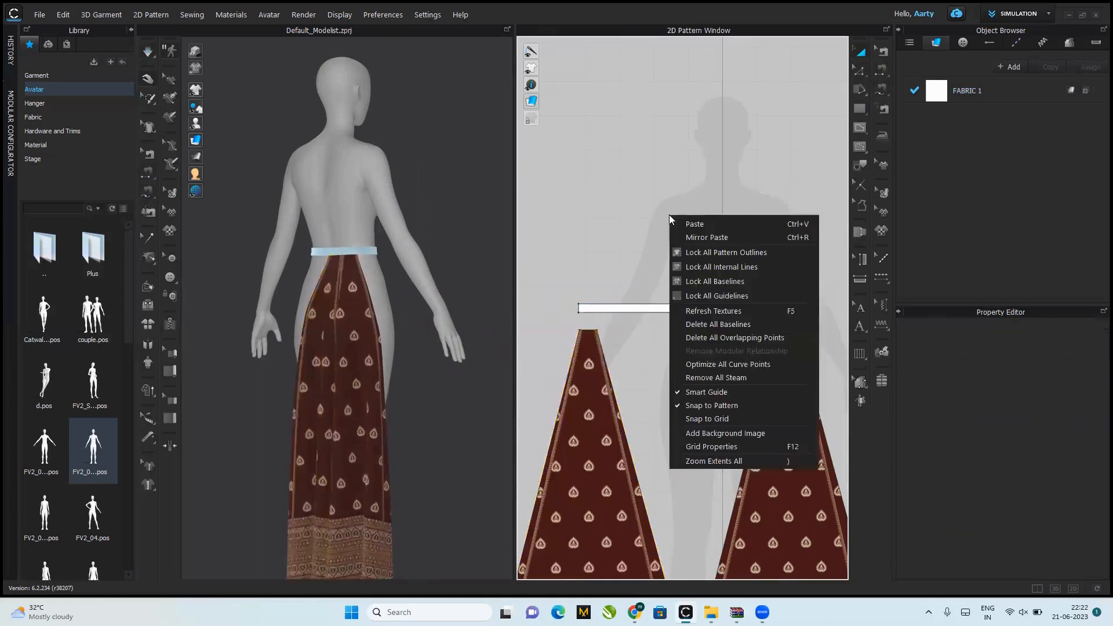
pyautogui.click(719, 461)
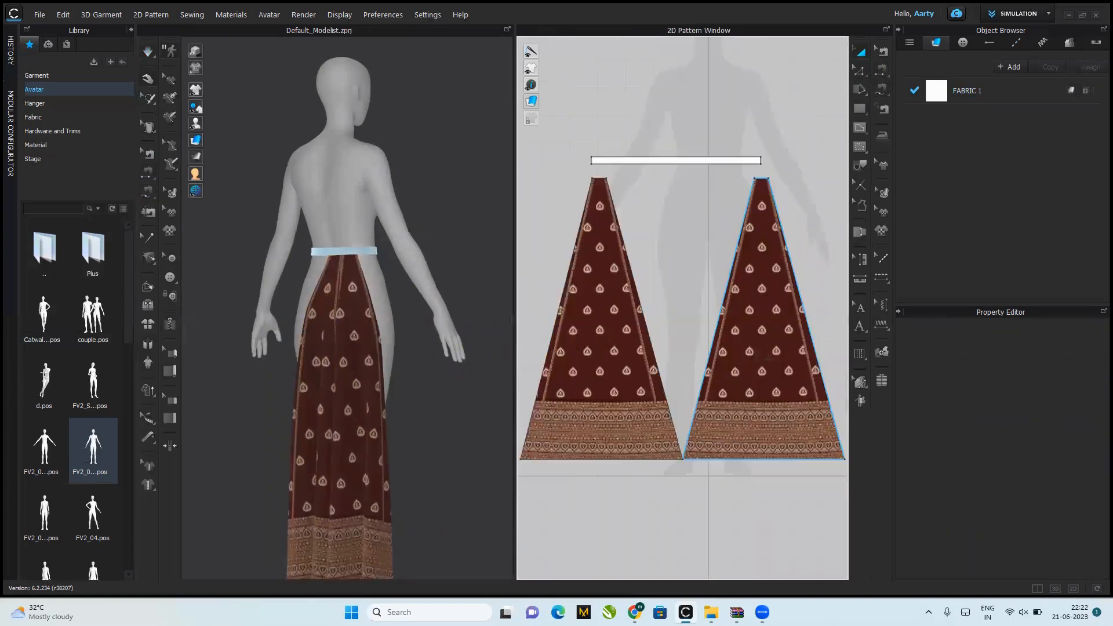
pyautogui.scroll(-5, 703, 411)
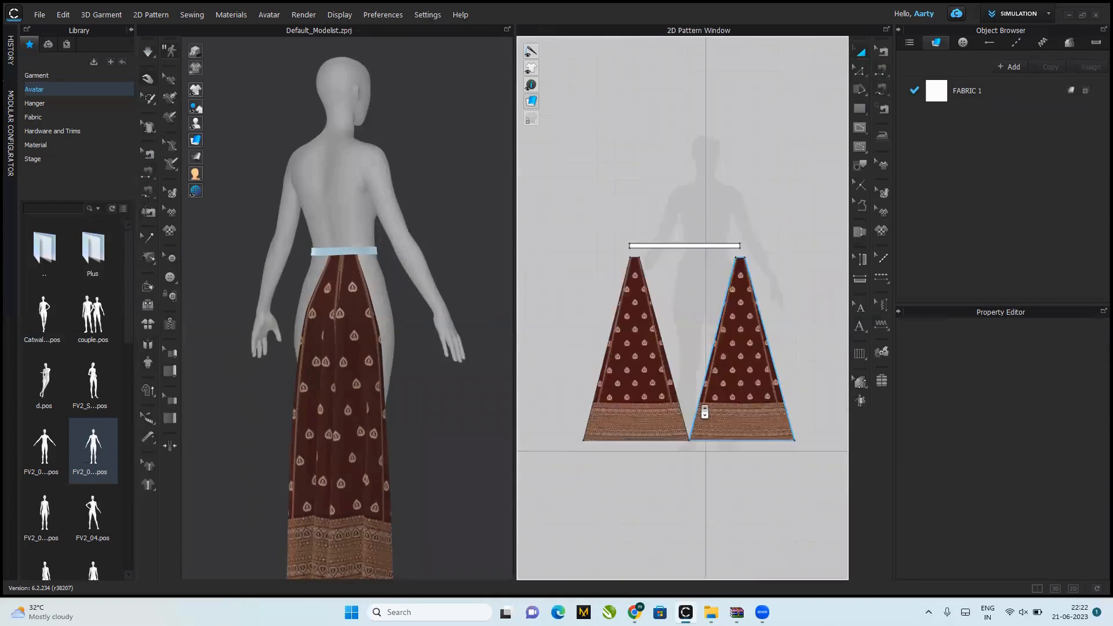
pyautogui.hotkey('ctrl', 'v')
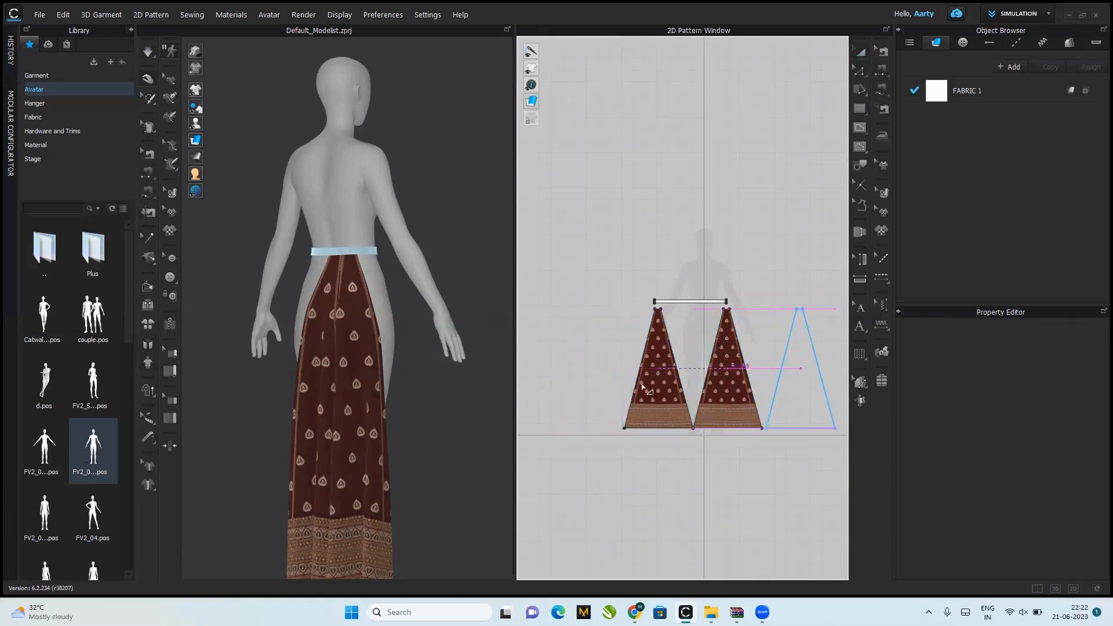
pyautogui.click(643, 387)
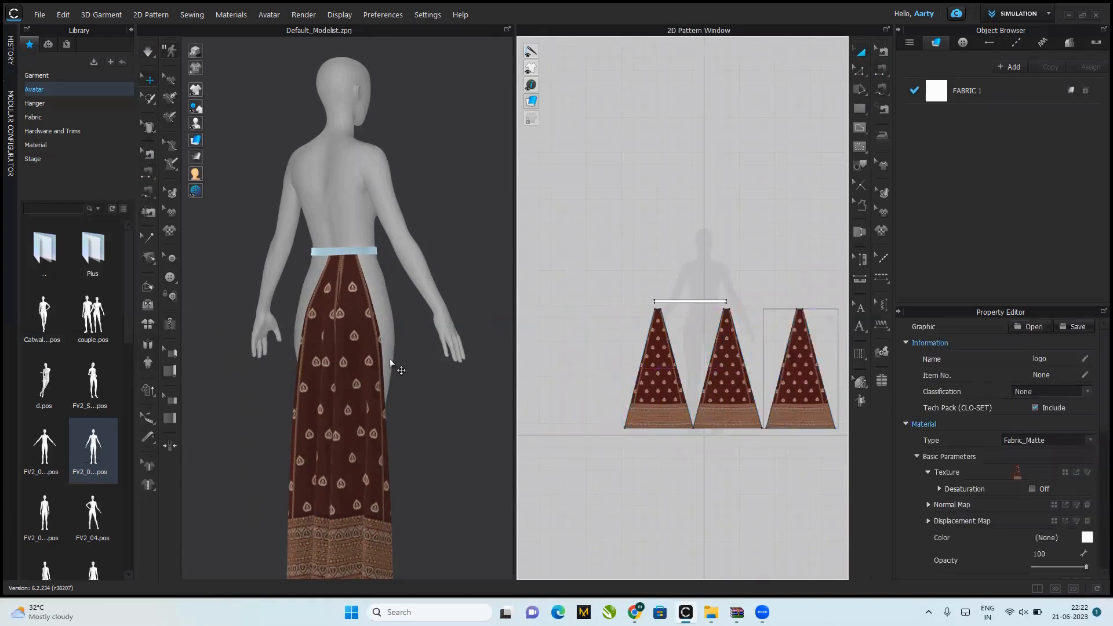
# Step: Move the third panel beside the second one on the avatar and sew their facing side edges together
pyautogui.click(478, 257)
pyautogui.rightClick(476, 258)
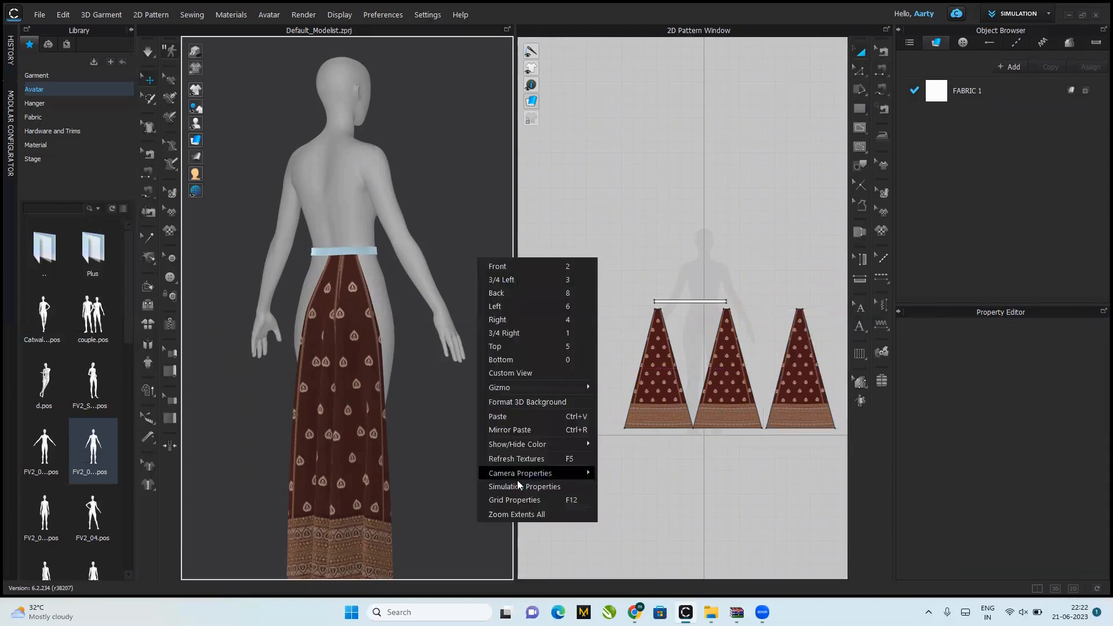
pyautogui.click(525, 515)
pyautogui.moveTo(233, 413); pyautogui.dragTo(481, 420)
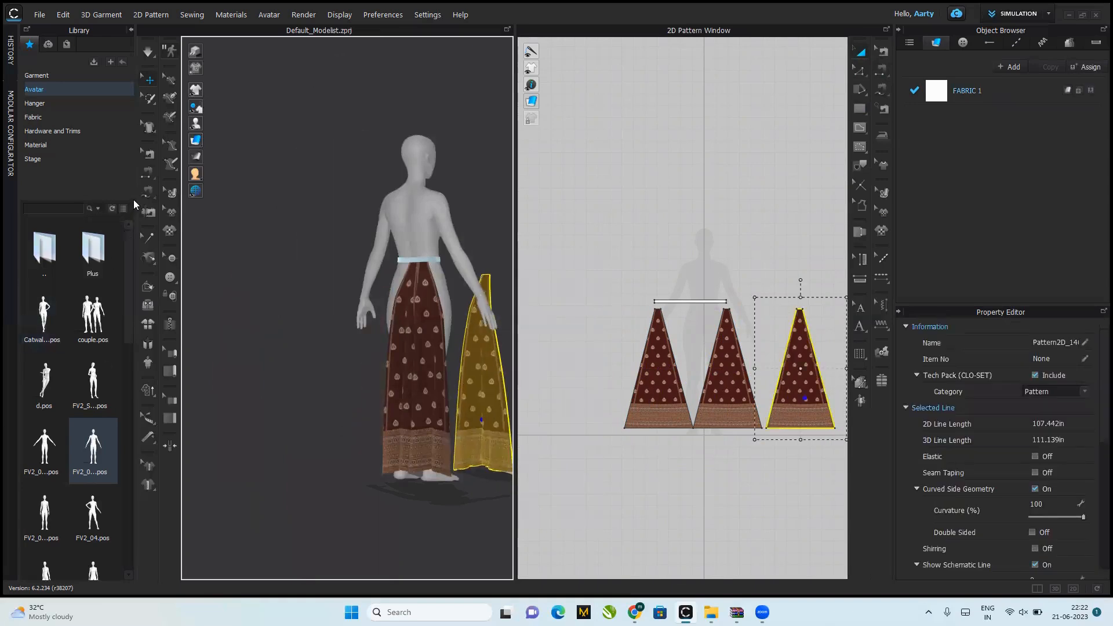
pyautogui.click(150, 169)
pyautogui.click(460, 315)
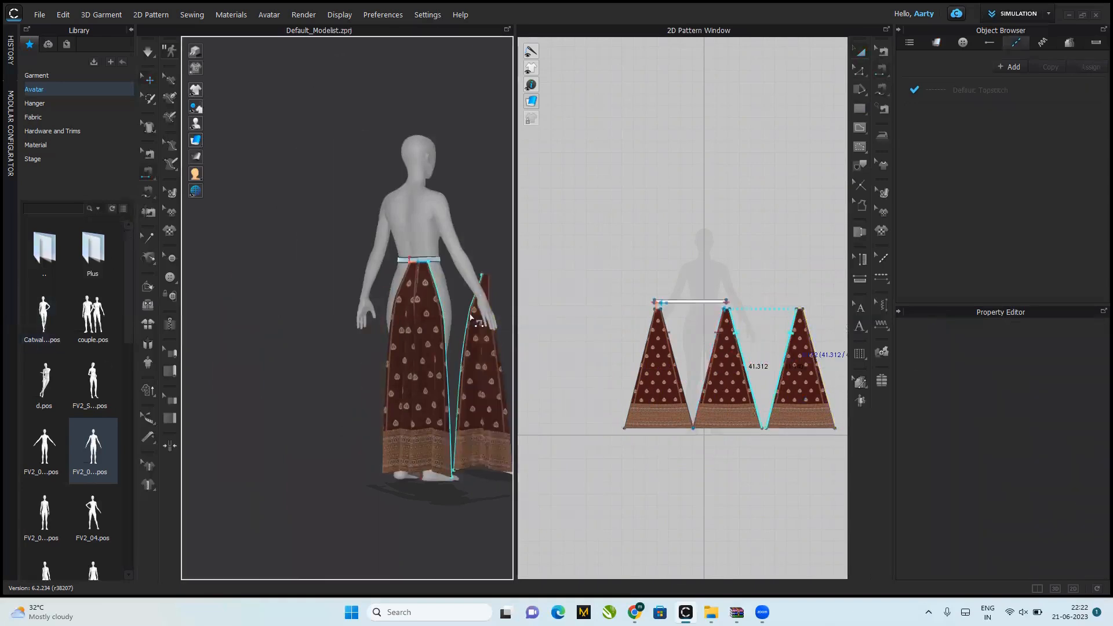
pyautogui.click(471, 317)
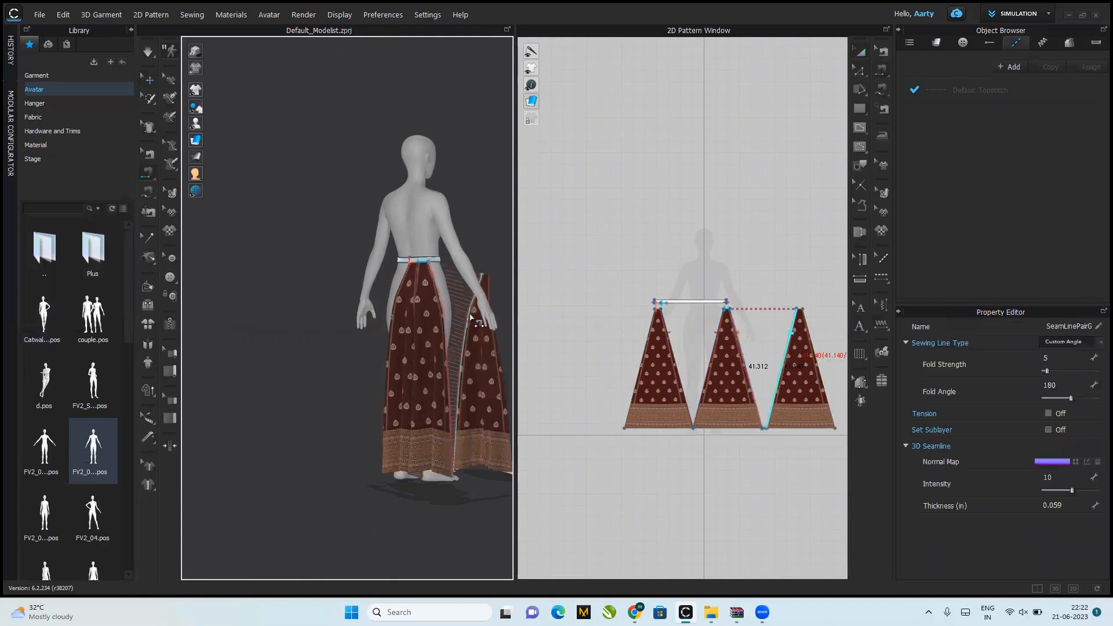
# Step: Free-sew the third panel's top edge to the next 2 in of the waistband's lower edge and simulate the drape
pyautogui.click(146, 198)
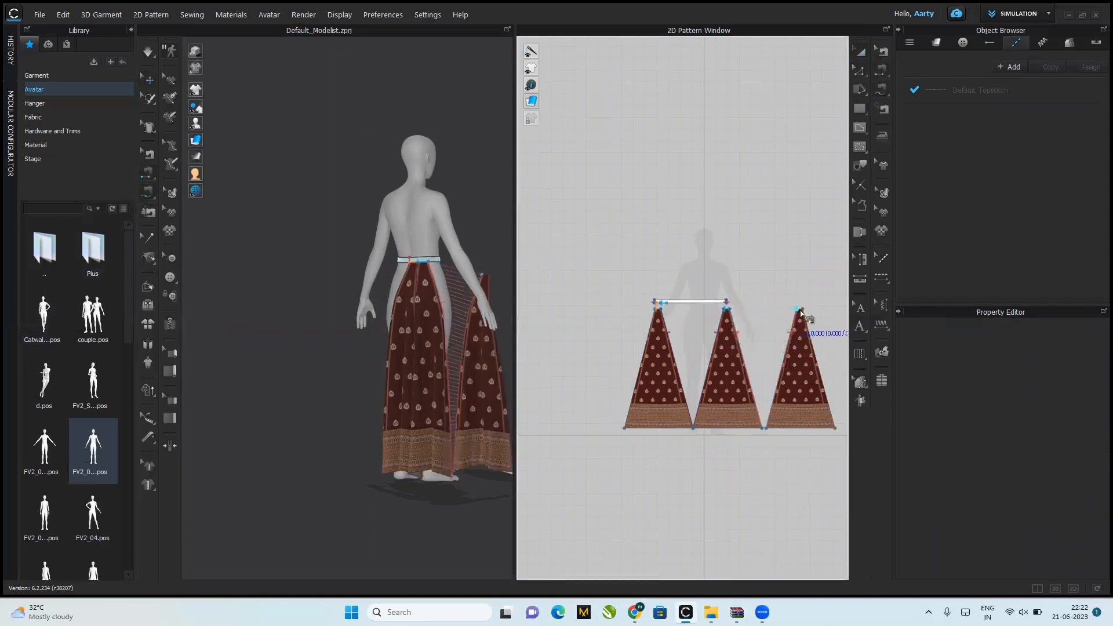
pyautogui.click(803, 310)
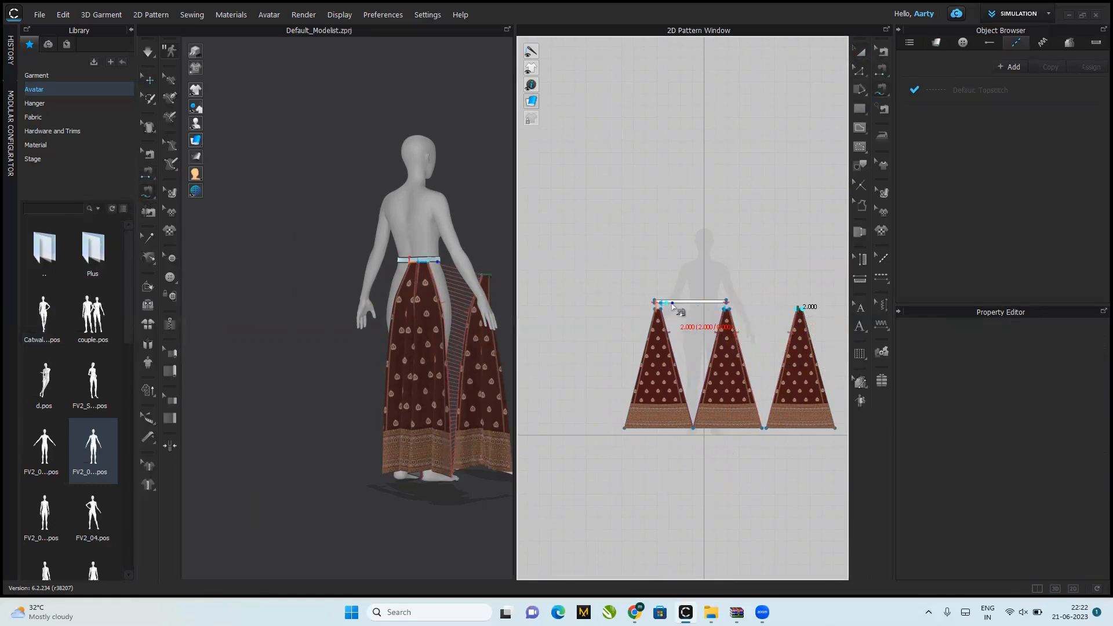
pyautogui.click(673, 307)
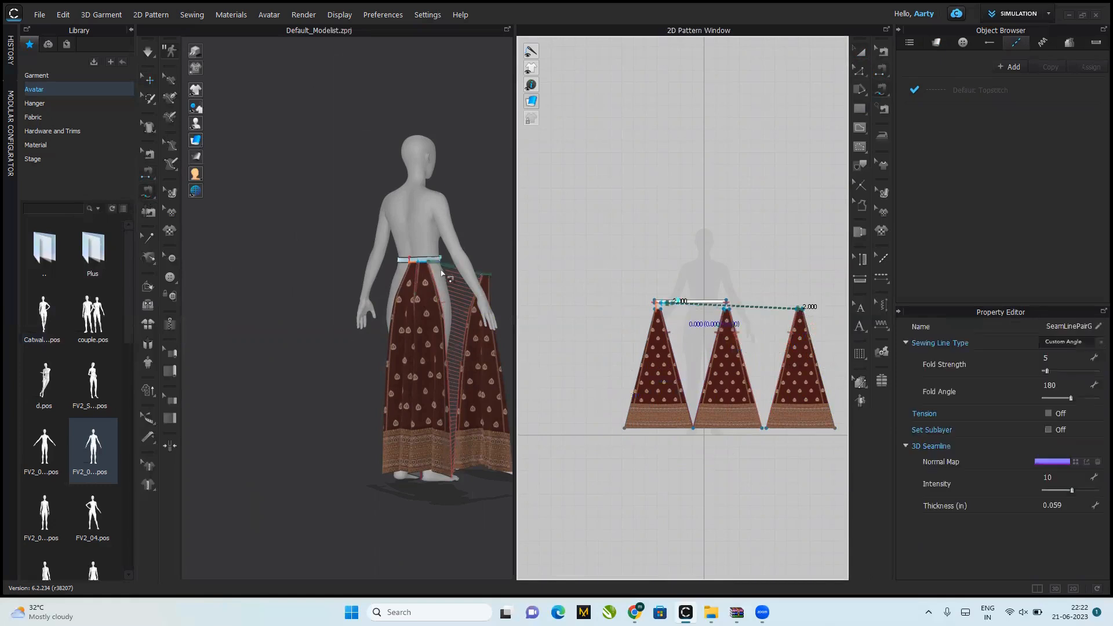
pyautogui.press('space')
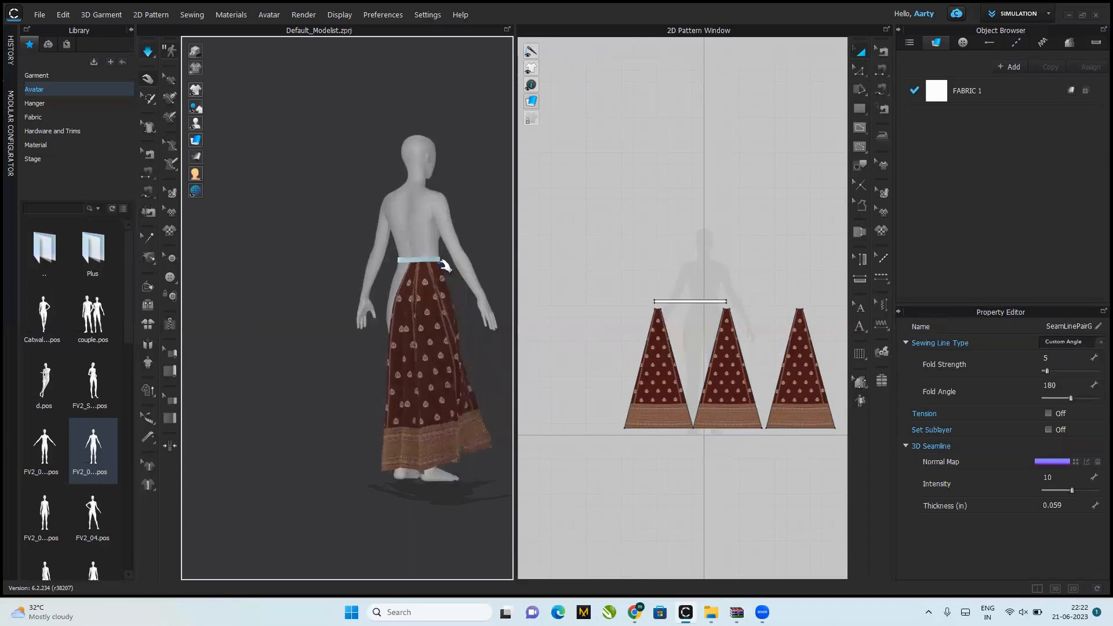
# Step: Select all three skirt panels and shift them left together in the 2D layout to make room for another
pyautogui.moveTo(472, 385); pyautogui.dragTo(394, 398, button='right')
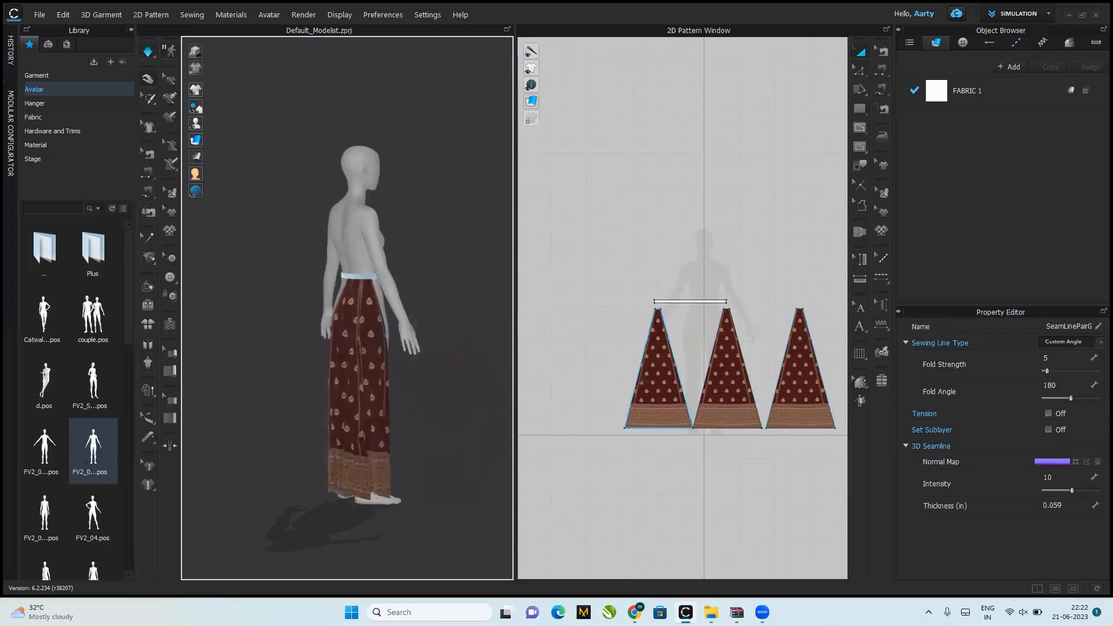
pyautogui.click(652, 394)
pyautogui.keyDown('shift'); pyautogui.click(726, 394); pyautogui.keyUp('shift')
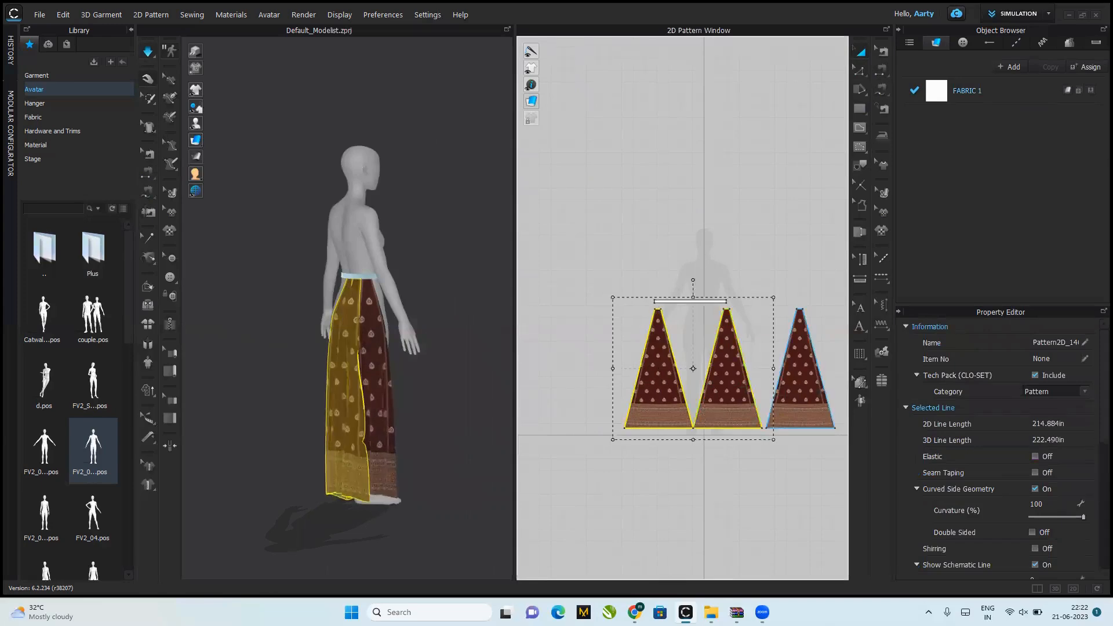
pyautogui.keyDown('shift'); pyautogui.click(798, 394); pyautogui.keyUp('shift')
pyautogui.moveTo(798, 395); pyautogui.dragTo(756, 396)
pyautogui.click(764, 270)
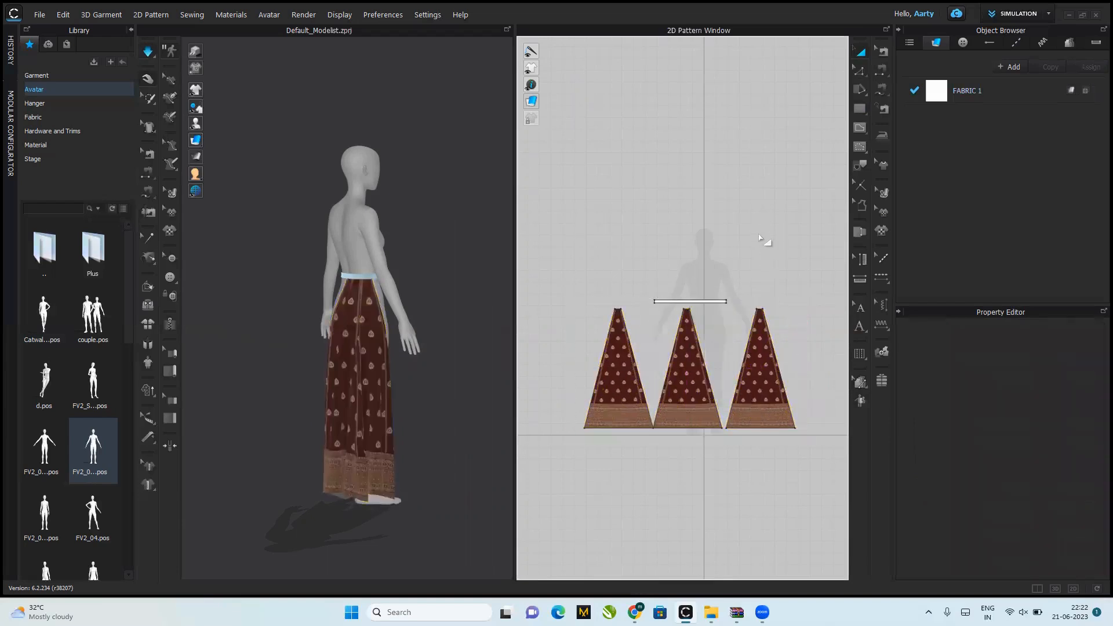
# Step: Paste a fourth panel right of the third and sew it to the third's side edge and the next 2 in of the waistband
pyautogui.hotkey('ctrl', 'v')
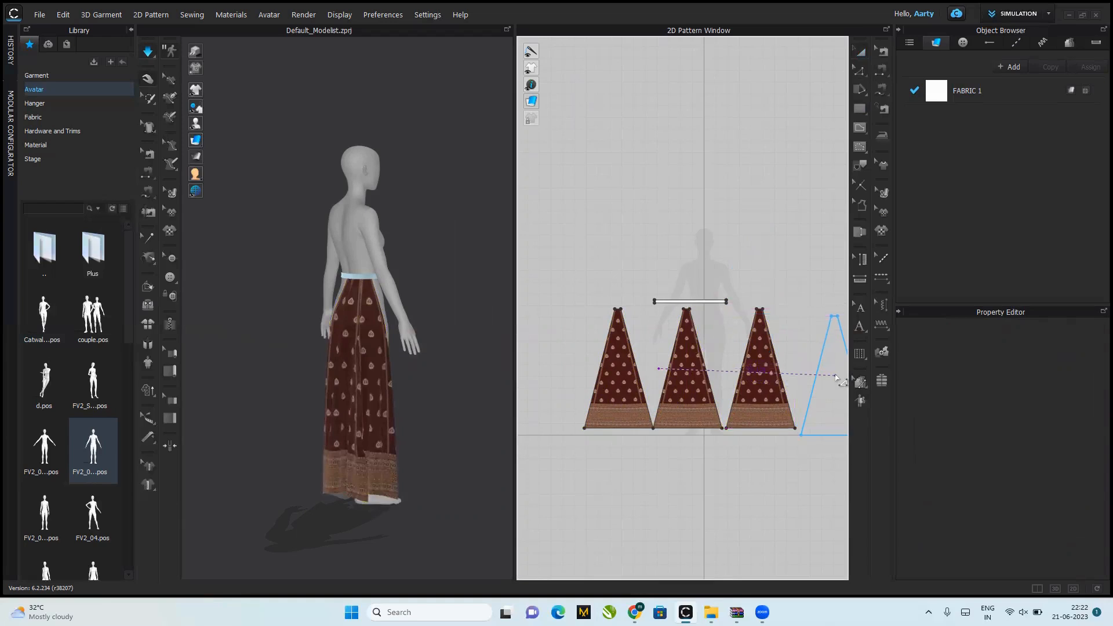
pyautogui.click(835, 369)
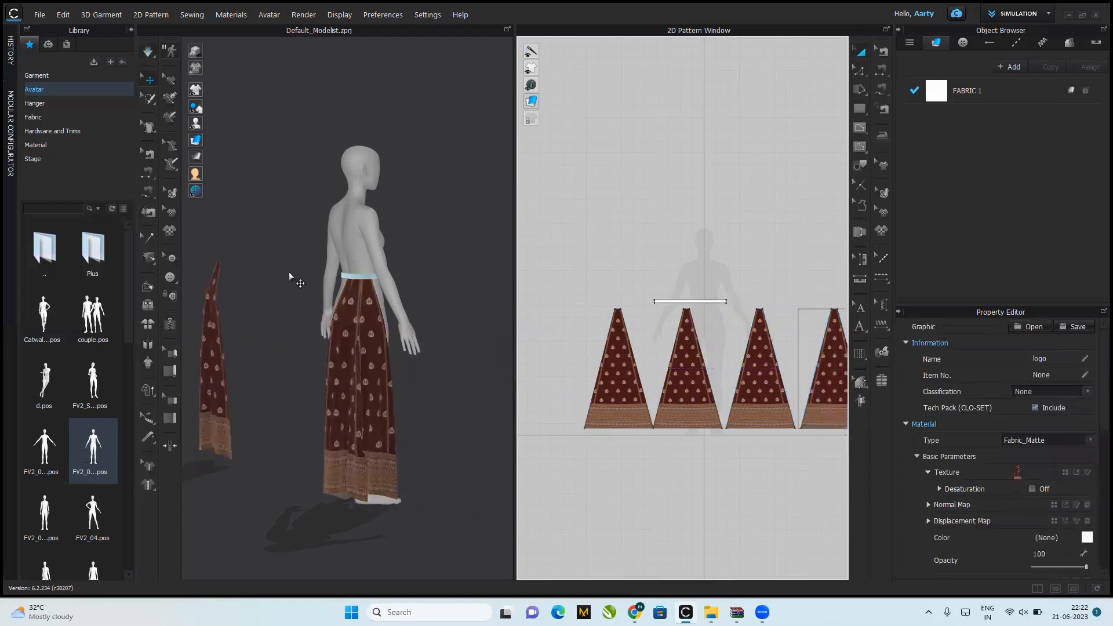
pyautogui.click(147, 174)
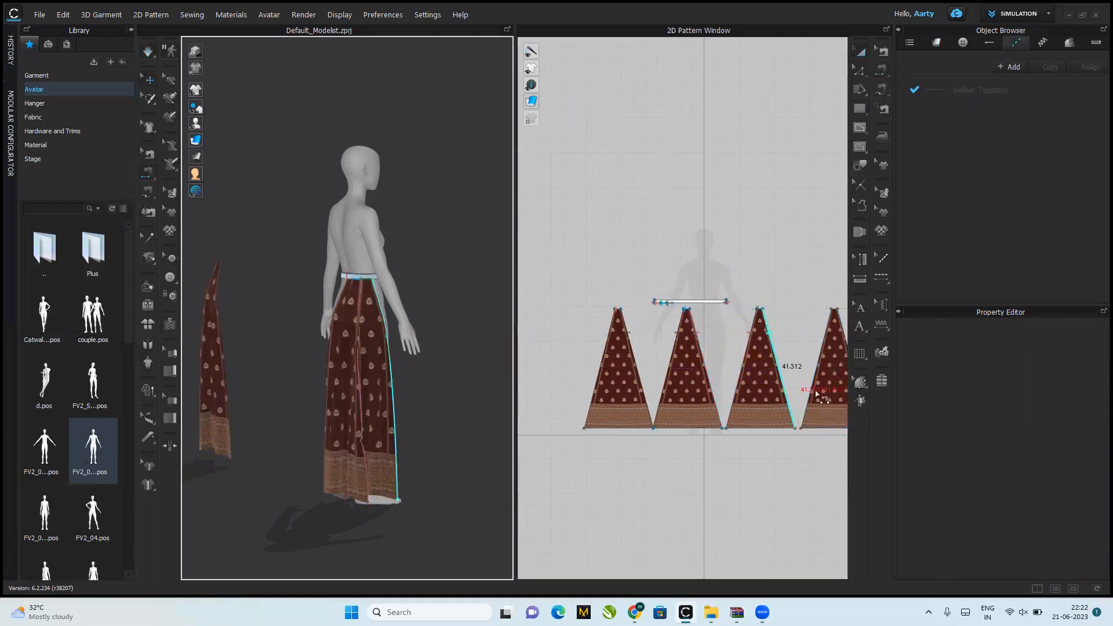
pyautogui.click(767, 352)
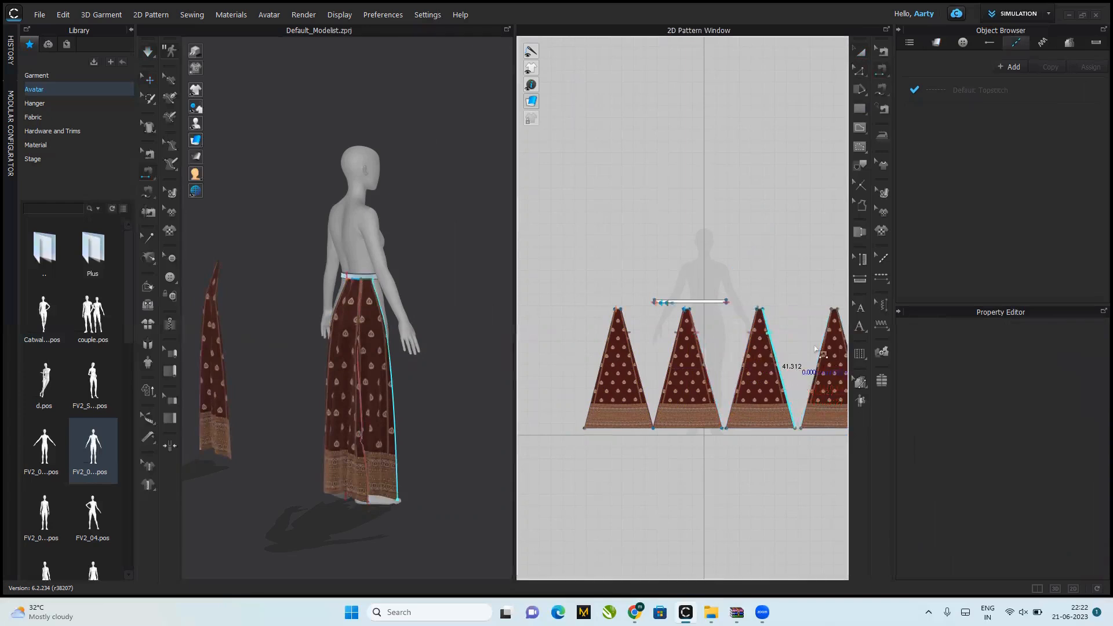
pyautogui.click(151, 189)
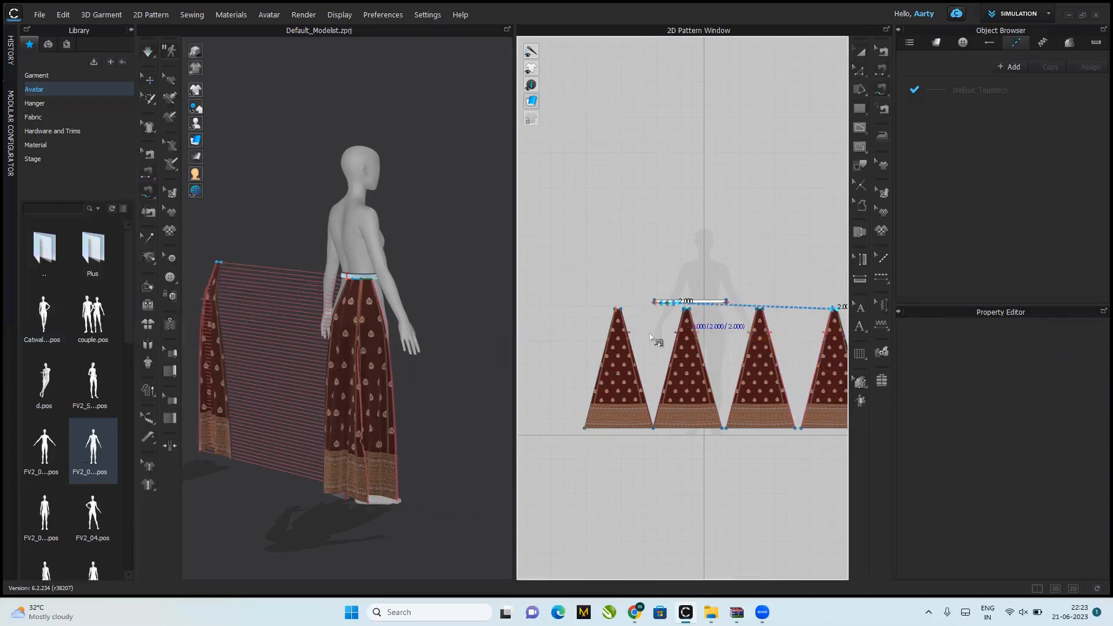
pyautogui.click(680, 302)
# Step: Position the fourth panel beside the third at the avatar's right front, below the waistband, and simulate the drape
pyautogui.click(149, 80)
pyautogui.moveTo(213, 374); pyautogui.dragTo(441, 378)
pyautogui.click(412, 415)
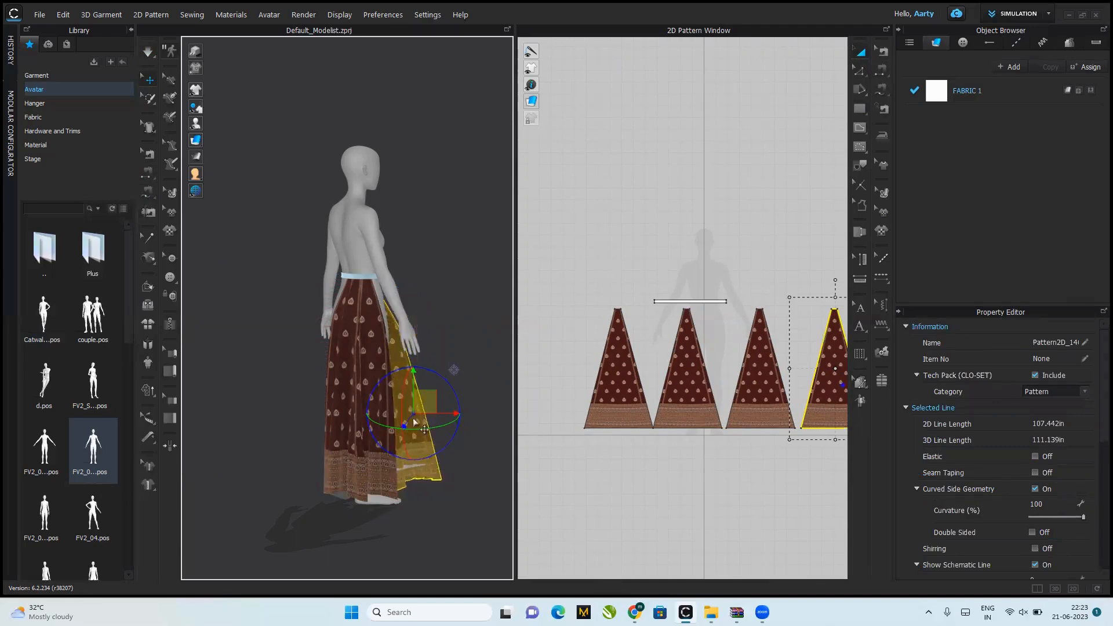
pyautogui.moveTo(407, 436); pyautogui.dragTo(385, 571)
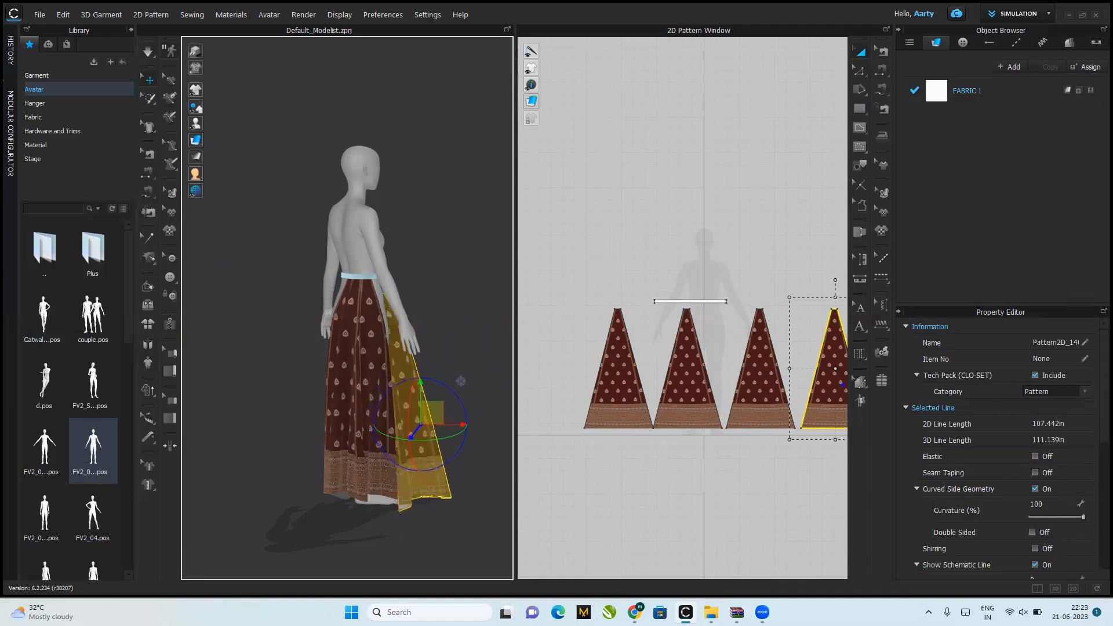
pyautogui.moveTo(411, 451); pyautogui.dragTo(391, 533)
pyautogui.moveTo(438, 423); pyautogui.dragTo(442, 408)
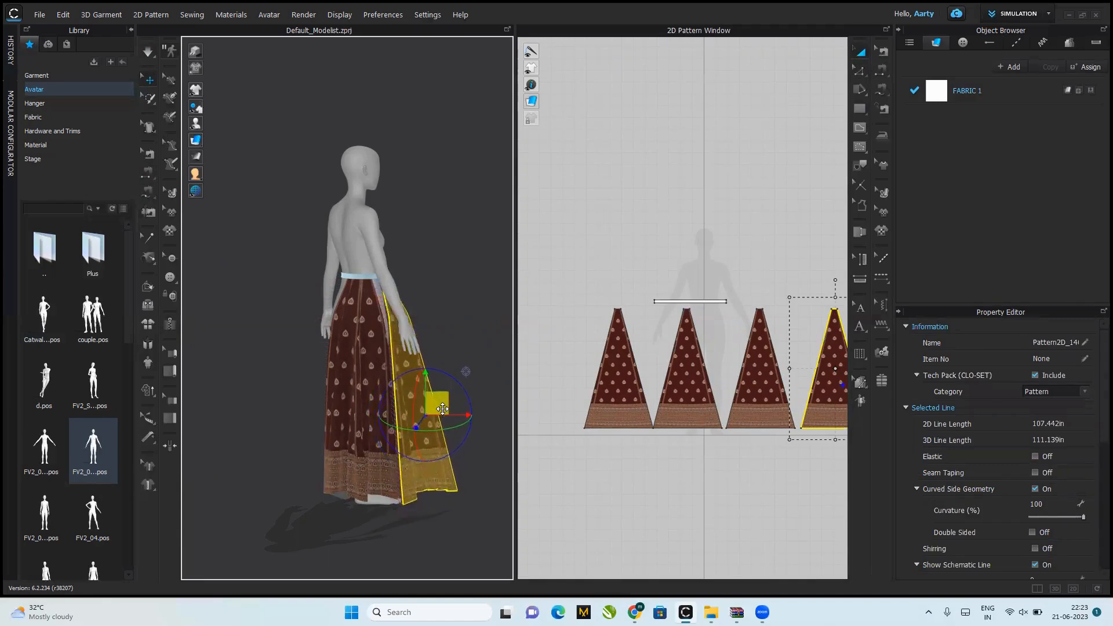
pyautogui.press('space')
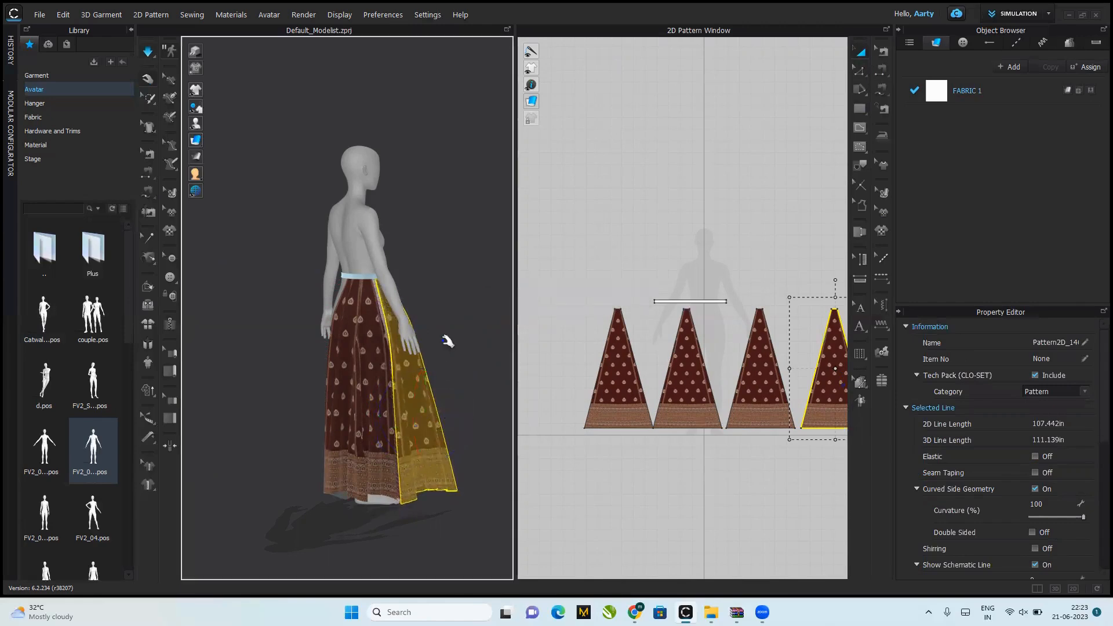
# Step: Copy all four skirt panels and paste the set in a row directly below the originals in the 2D layout
pyautogui.moveTo(457, 366); pyautogui.dragTo(332, 362, button='right')
pyautogui.rightClick(333, 363)
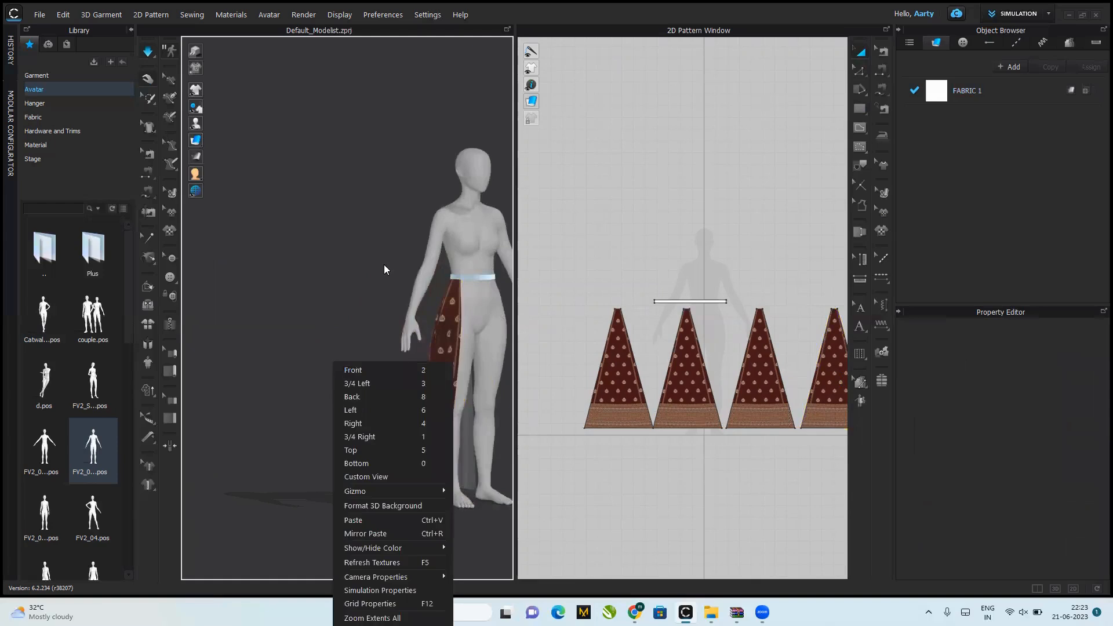
pyautogui.press('2')
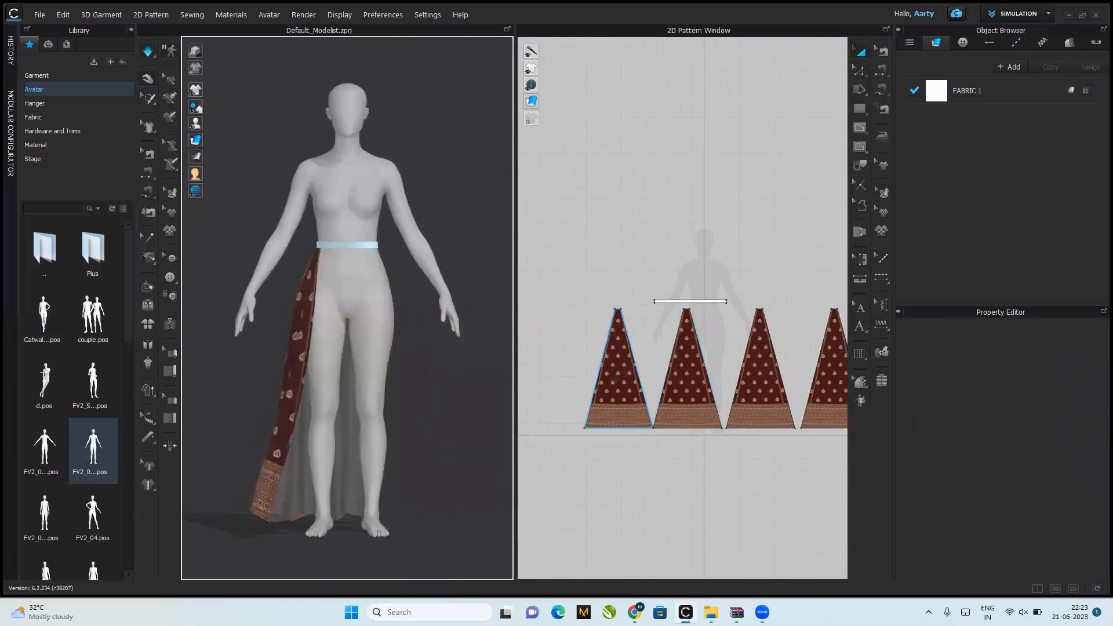
pyautogui.click(615, 378)
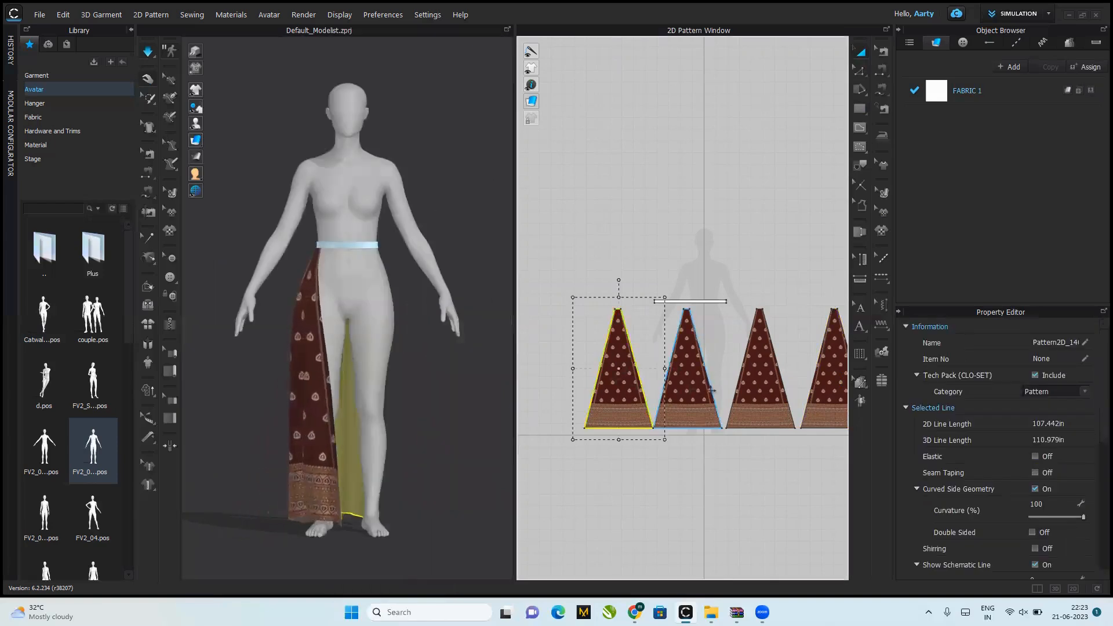
pyautogui.keyDown('shift'); pyautogui.click(712, 389); pyautogui.keyUp('shift')
pyautogui.keyDown('shift'); pyautogui.click(763, 382); pyautogui.keyUp('shift')
pyautogui.keyDown('shift'); pyautogui.click(828, 387); pyautogui.keyUp('shift')
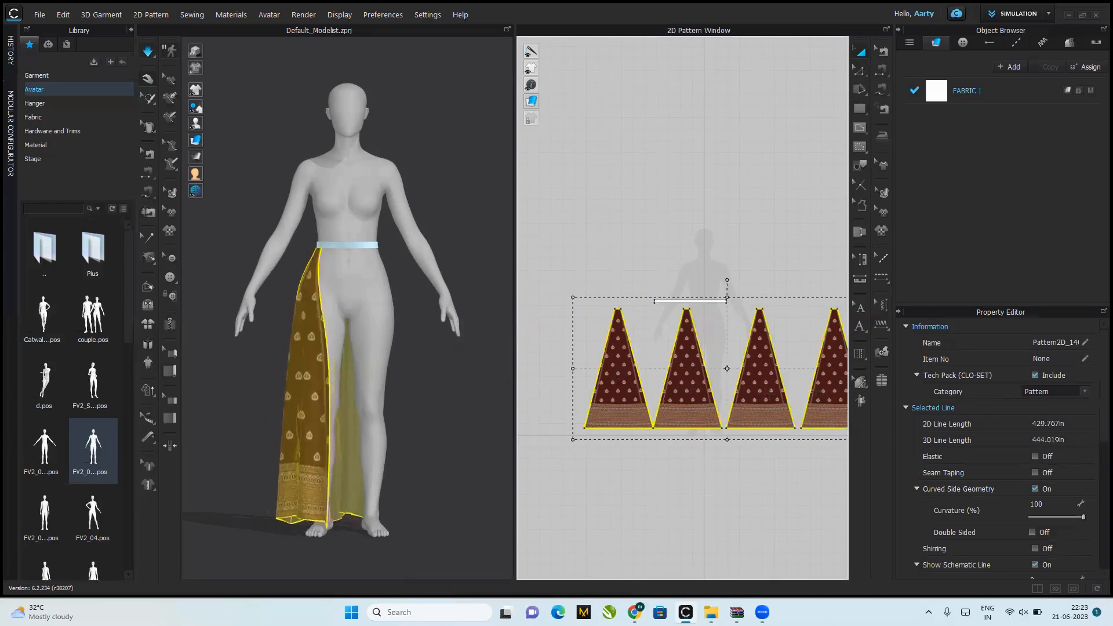
pyautogui.moveTo(727, 369); pyautogui.dragTo(718, 510)
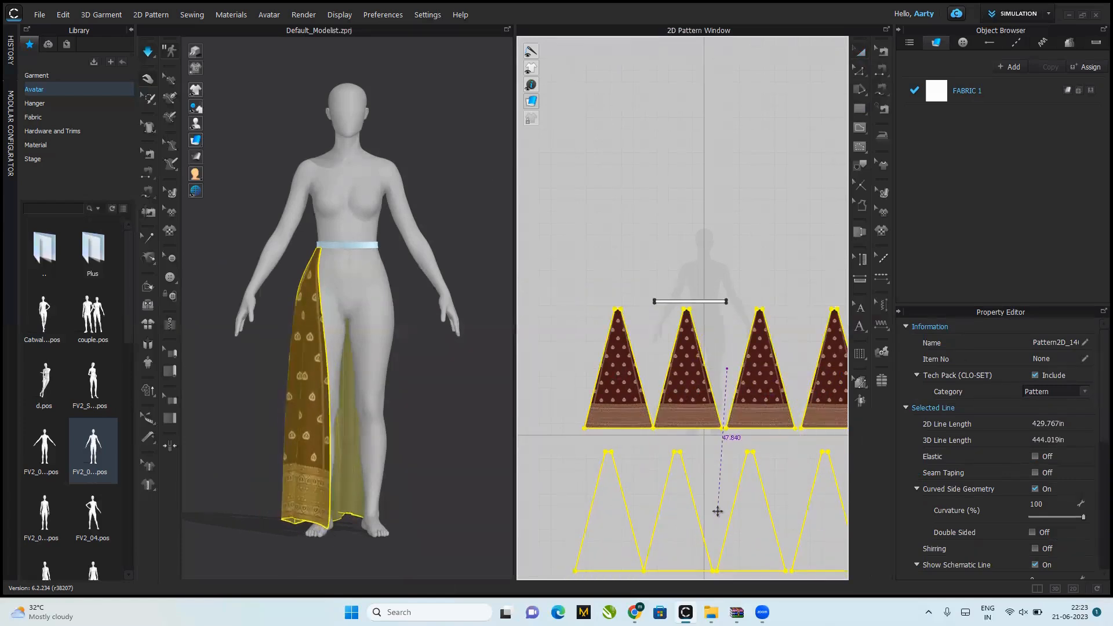
pyautogui.click(722, 506)
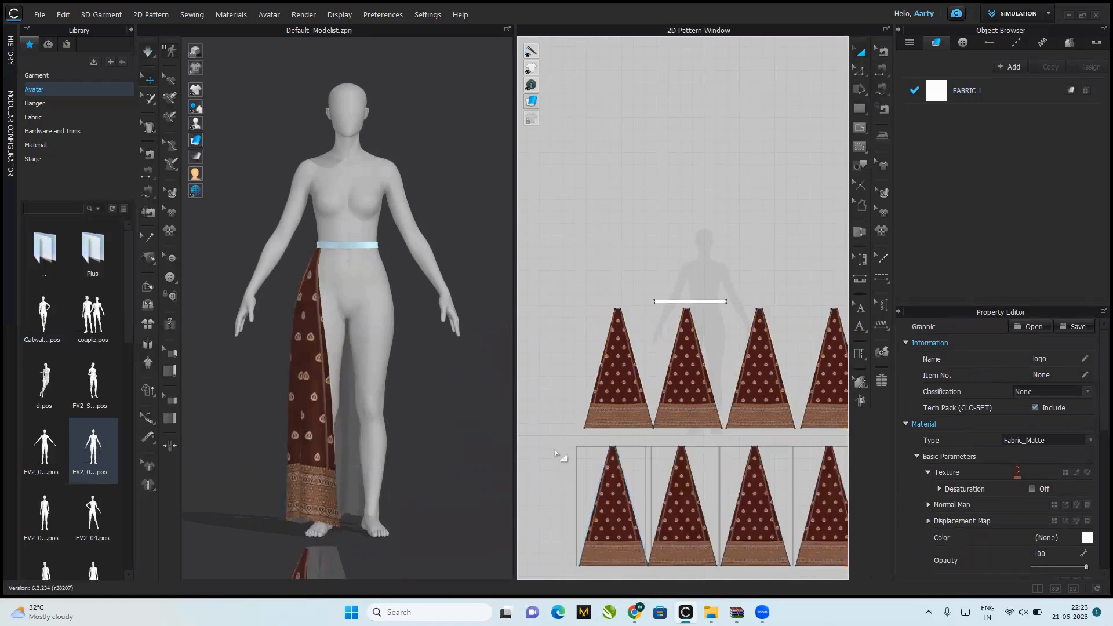
# Step: Select the four copied panels and move them up in front of the avatar's left leg, below the waistband
pyautogui.click(567, 458)
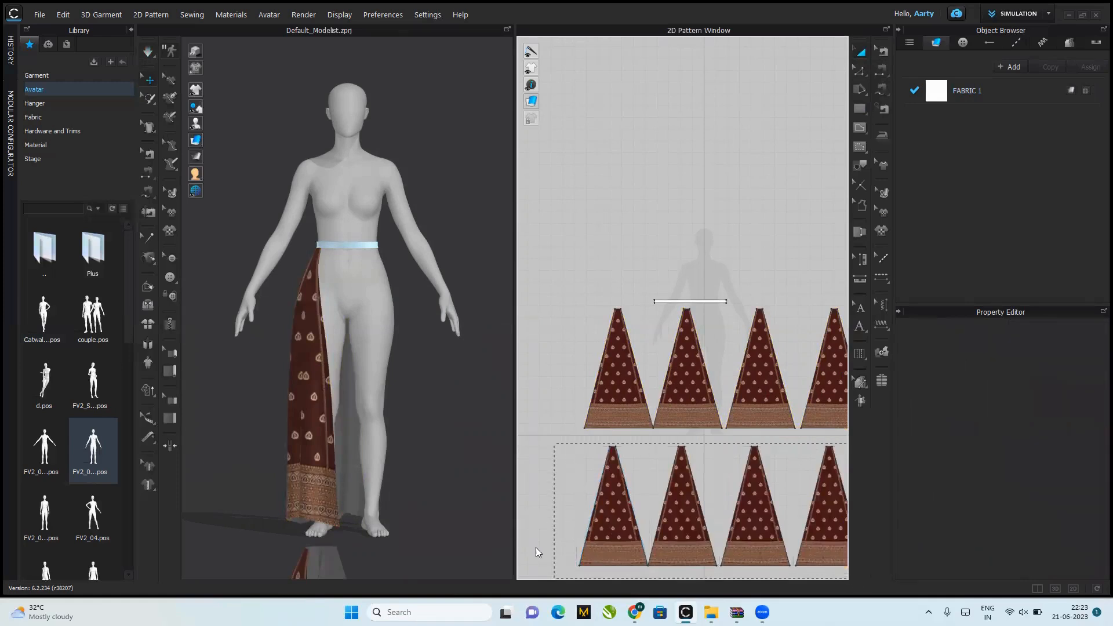
pyautogui.moveTo(536, 548); pyautogui.dragTo(524, 547)
pyautogui.moveTo(356, 547); pyautogui.dragTo(365, 351)
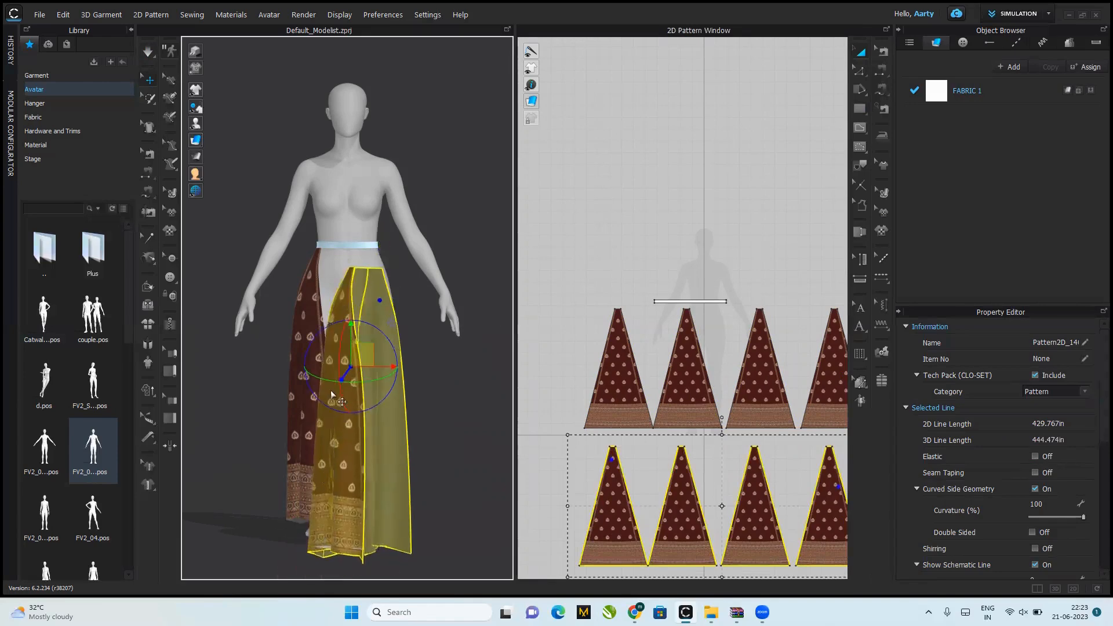
pyautogui.moveTo(322, 377); pyautogui.dragTo(500, 383)
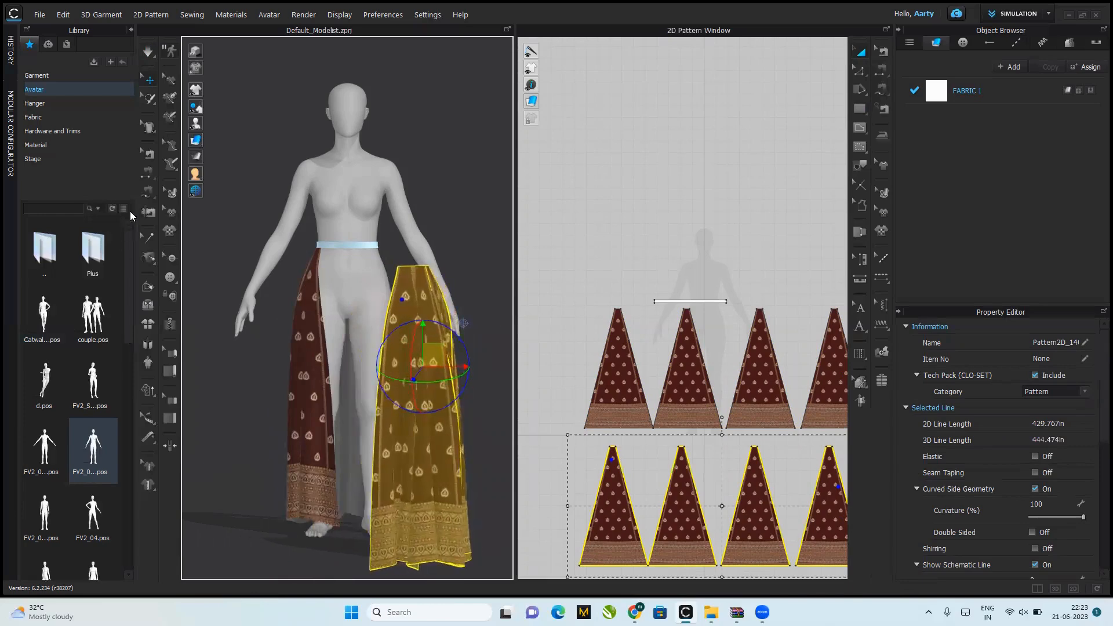
# Step: Sew the fourth original panel's free side edge to the outer side edge of the first copied panel
pyautogui.click(147, 172)
pyautogui.click(318, 284)
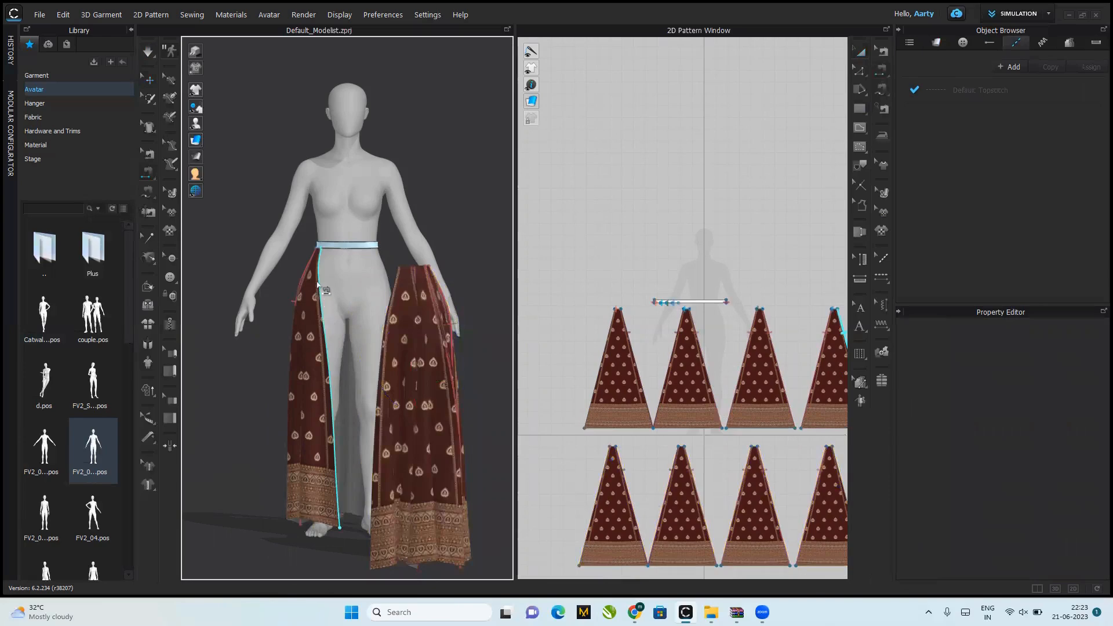
pyautogui.click(390, 308)
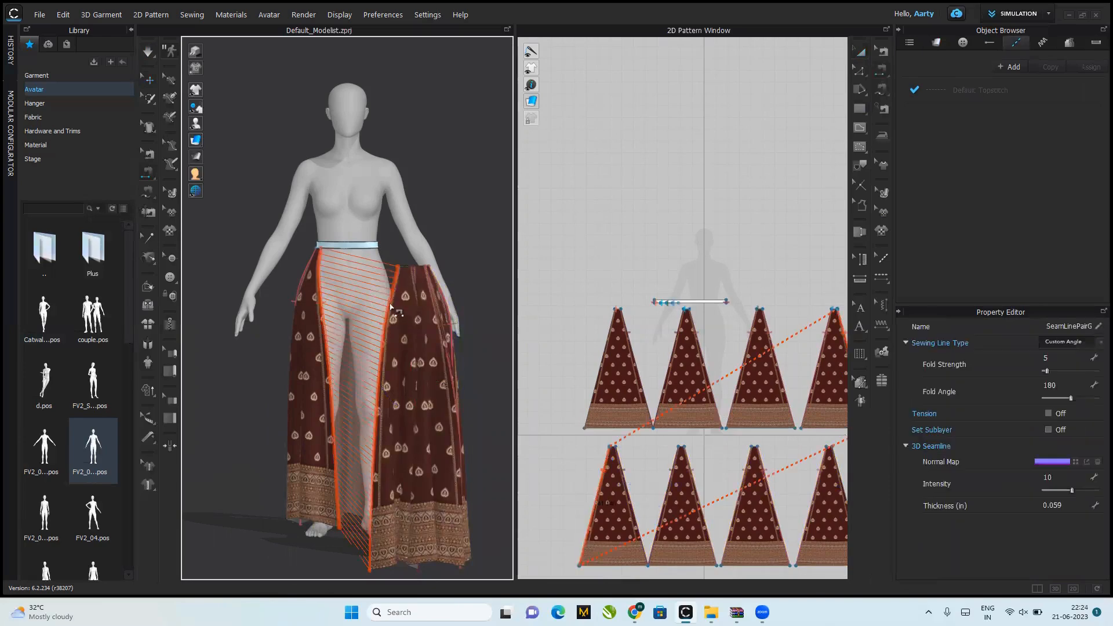
# Step: Sew the top edges of the four copied panels to the next 8 in of the waistband with M:N Free Sewing
pyautogui.click(146, 194)
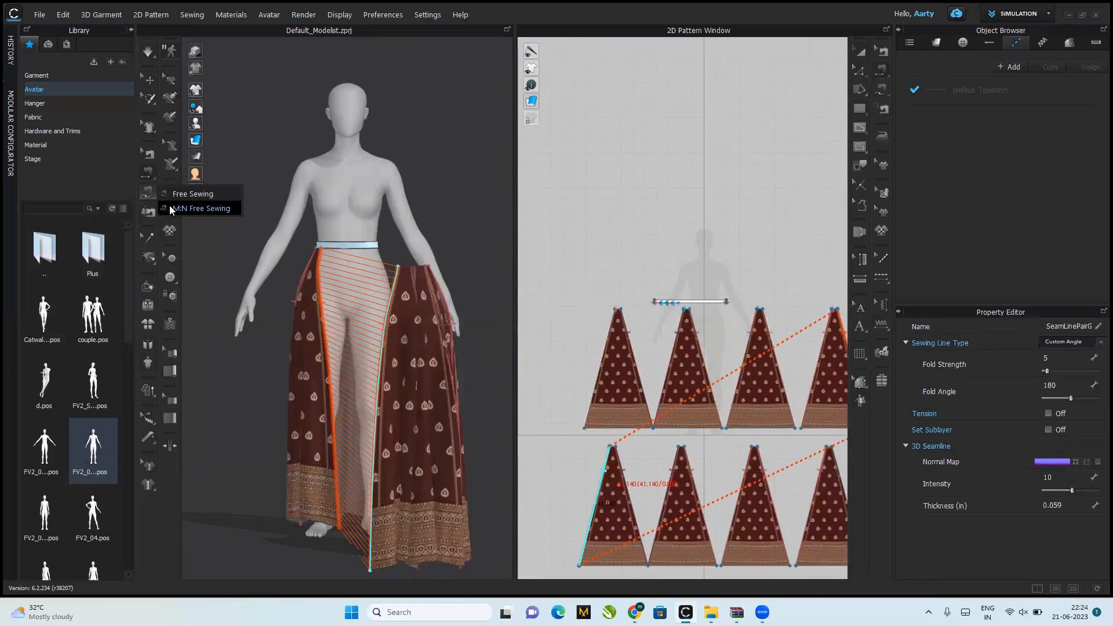
pyautogui.click(197, 208)
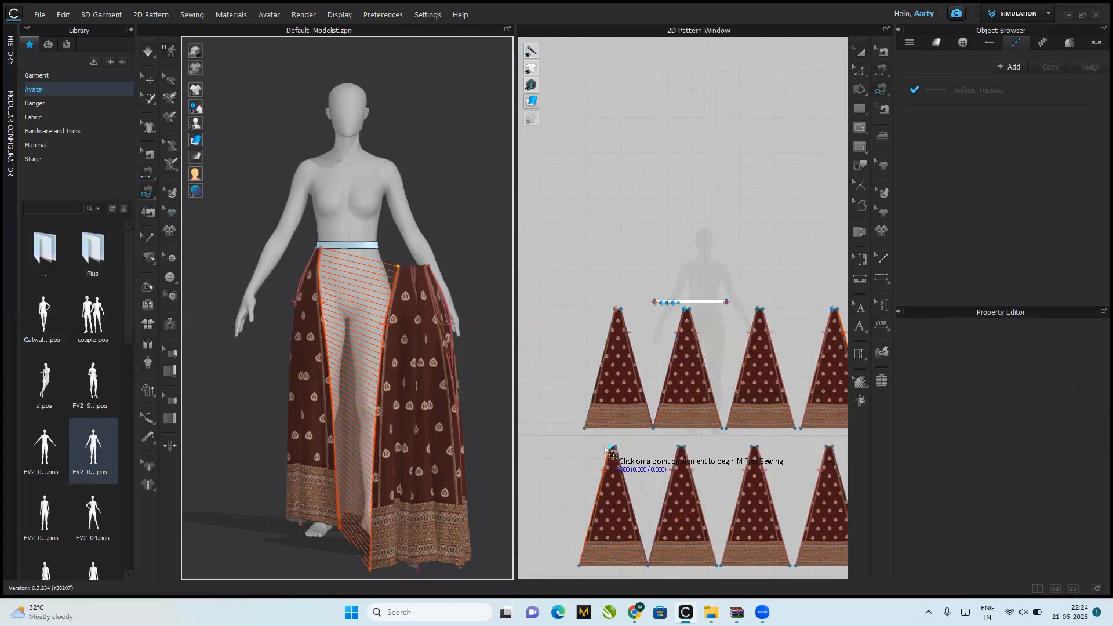
pyautogui.click(610, 446)
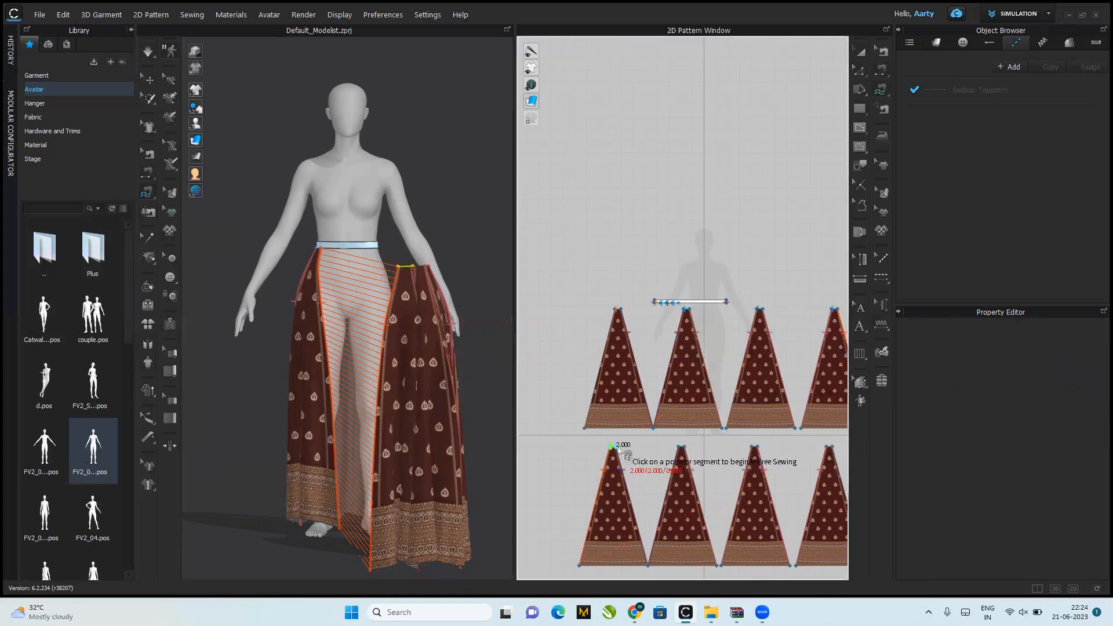
pyautogui.click(681, 447)
pyautogui.click(753, 447)
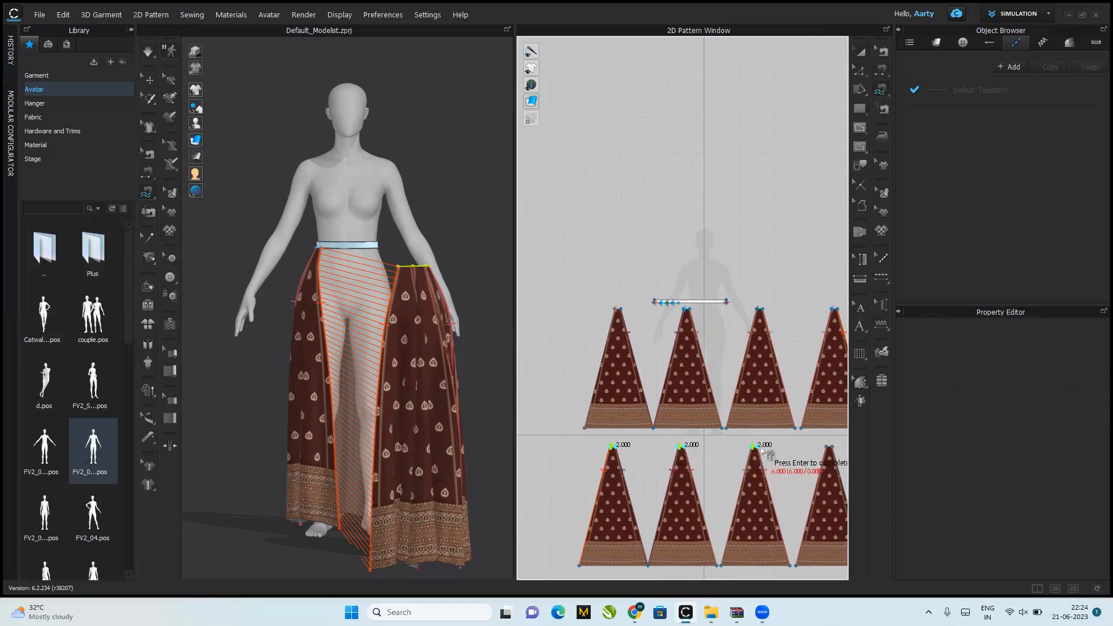
pyautogui.click(829, 447)
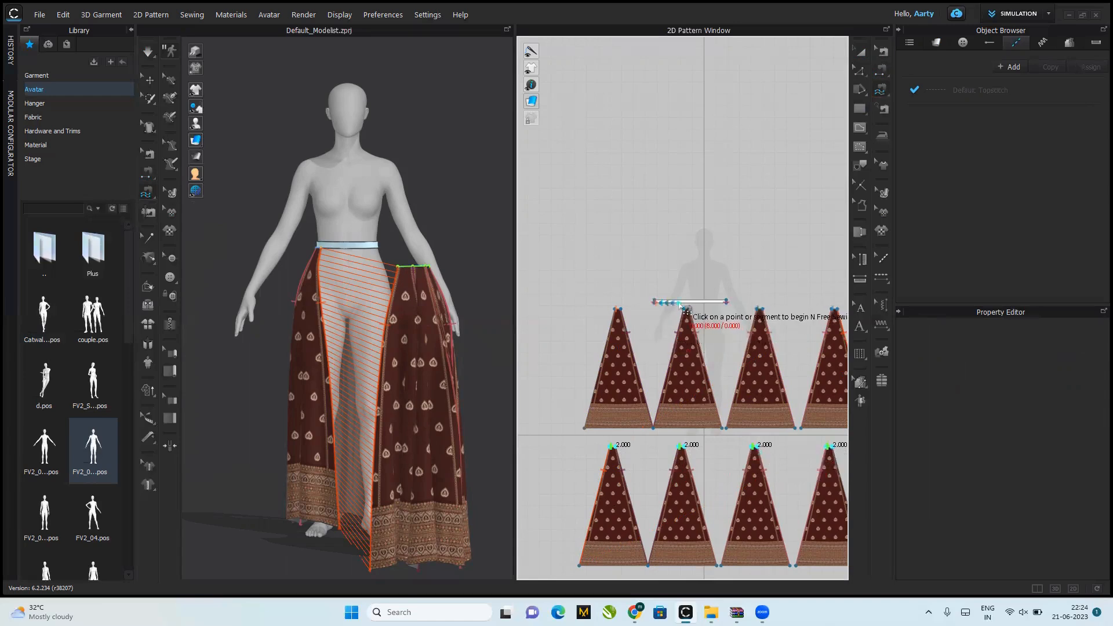
pyautogui.click(684, 302)
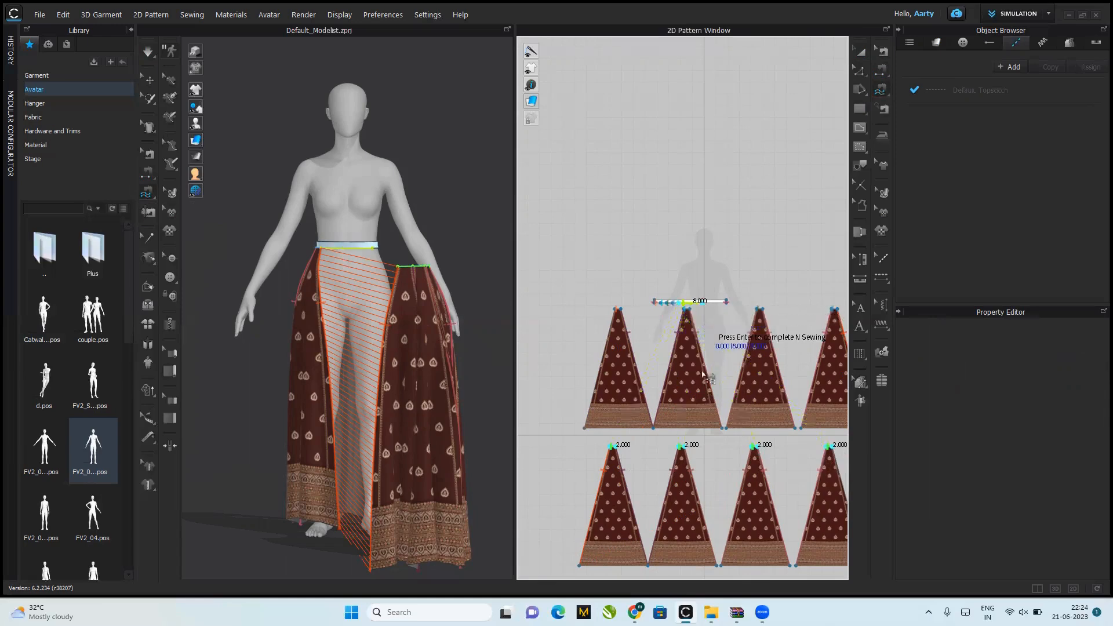
pyautogui.press('Return')
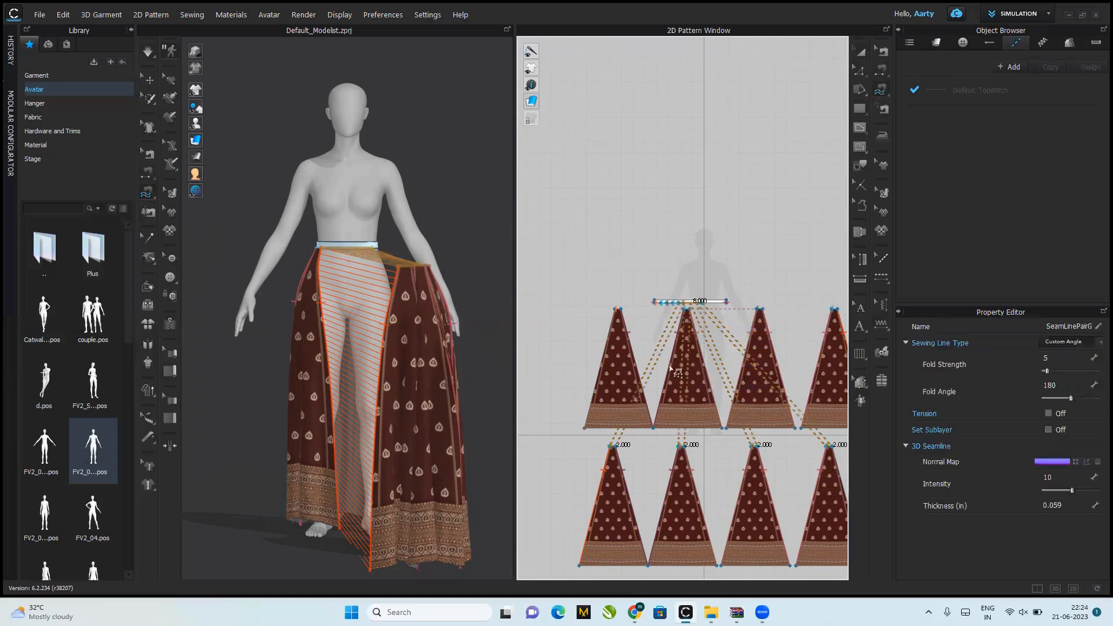
# Step: Move the four copied panels closer to the avatar's front, just below the waistband, and simulate the drape
pyautogui.click(147, 78)
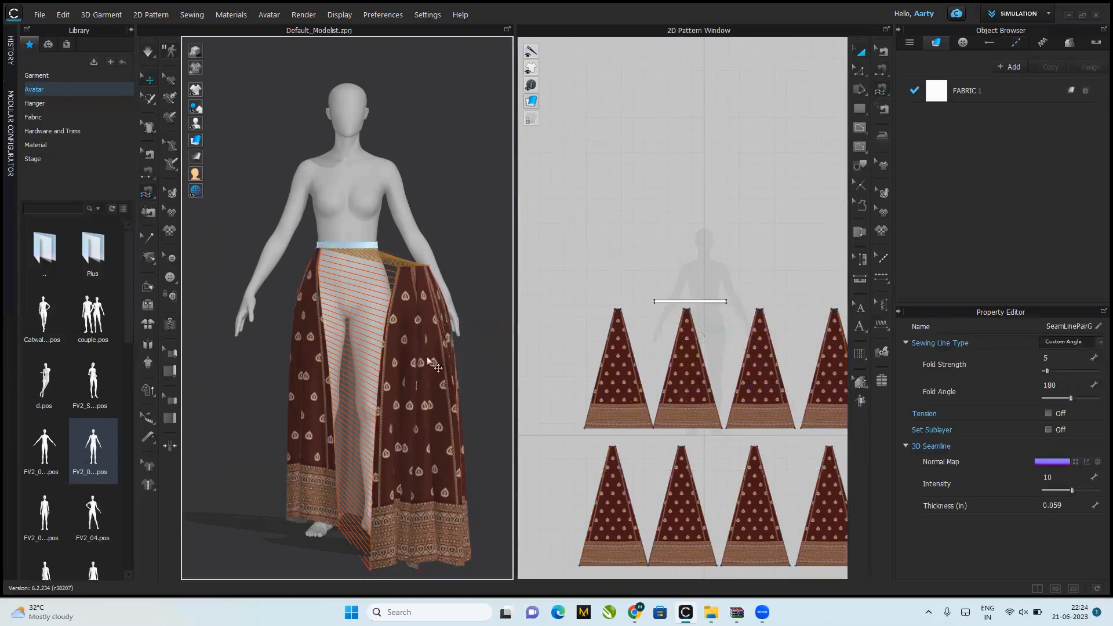
pyautogui.click(613, 510)
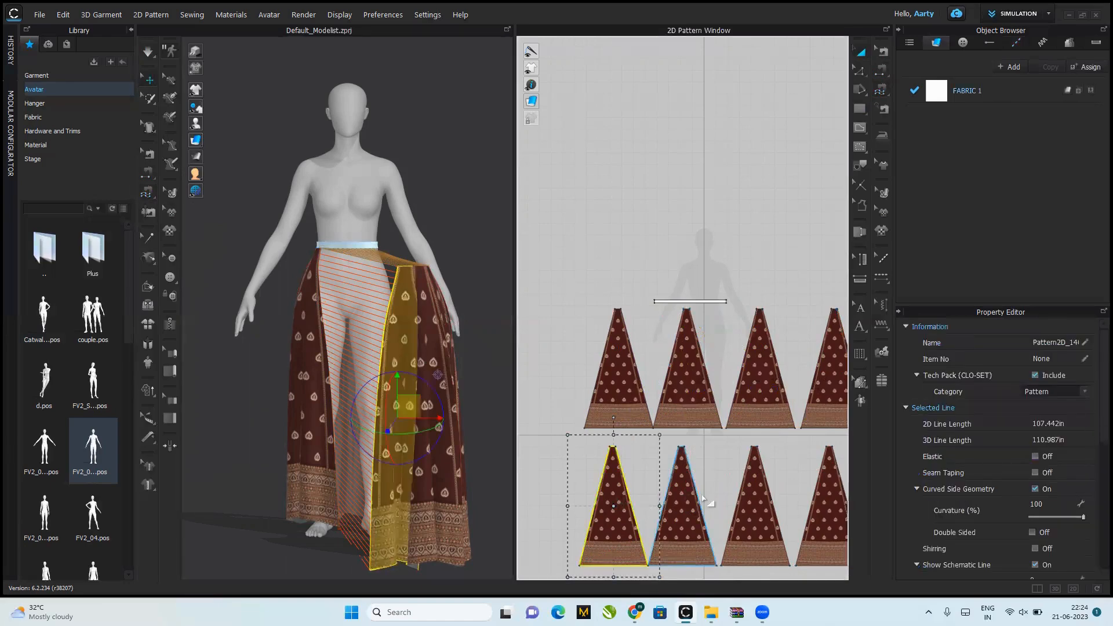
pyautogui.keyDown('shift'); pyautogui.click(688, 503); pyautogui.keyUp('shift')
pyautogui.keyDown('shift'); pyautogui.click(756, 507); pyautogui.keyUp('shift')
pyautogui.keyDown('shift'); pyautogui.click(826, 510); pyautogui.keyUp('shift')
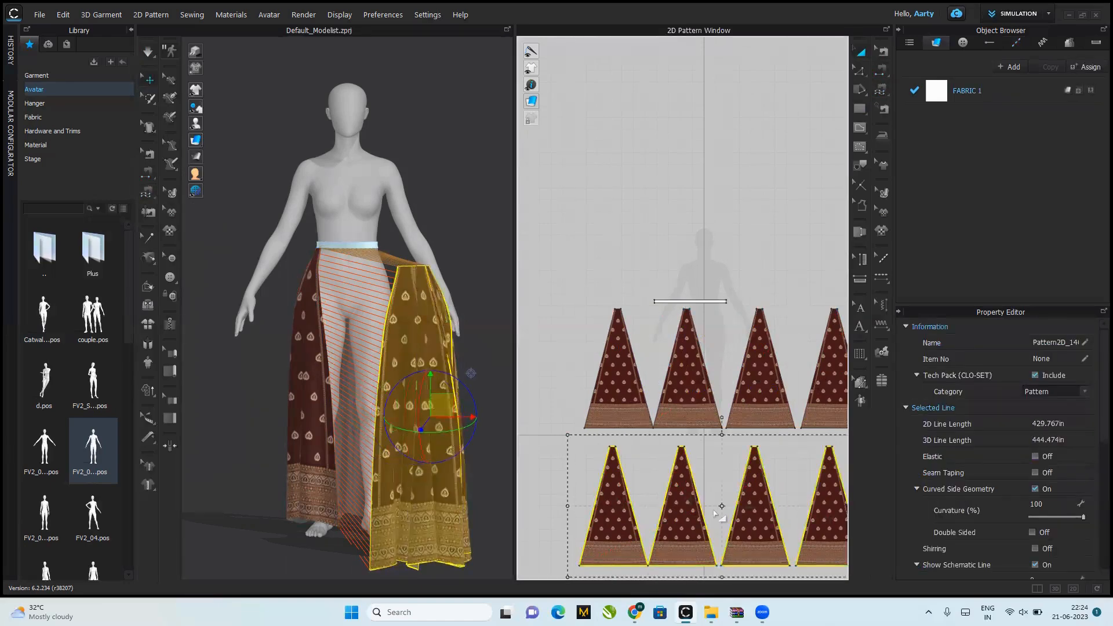
pyautogui.moveTo(397, 400); pyautogui.dragTo(375, 384)
pyautogui.press('space')
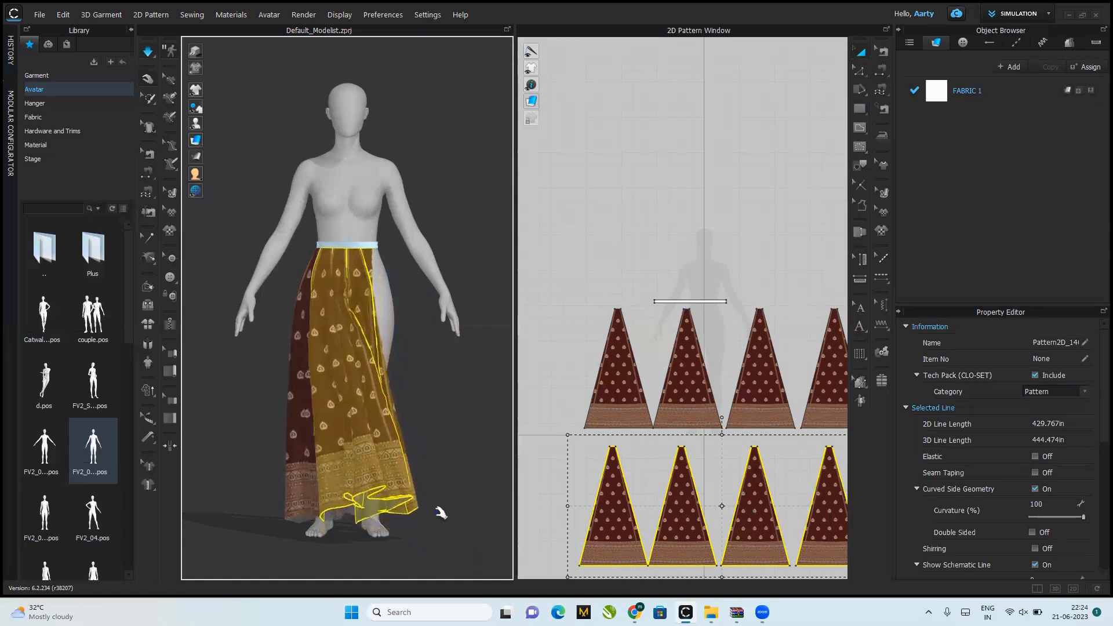
# Step: Pull the skirt's hem outward at the avatar's right side during simulation to settle the panels around the legs
pyautogui.click(448, 478)
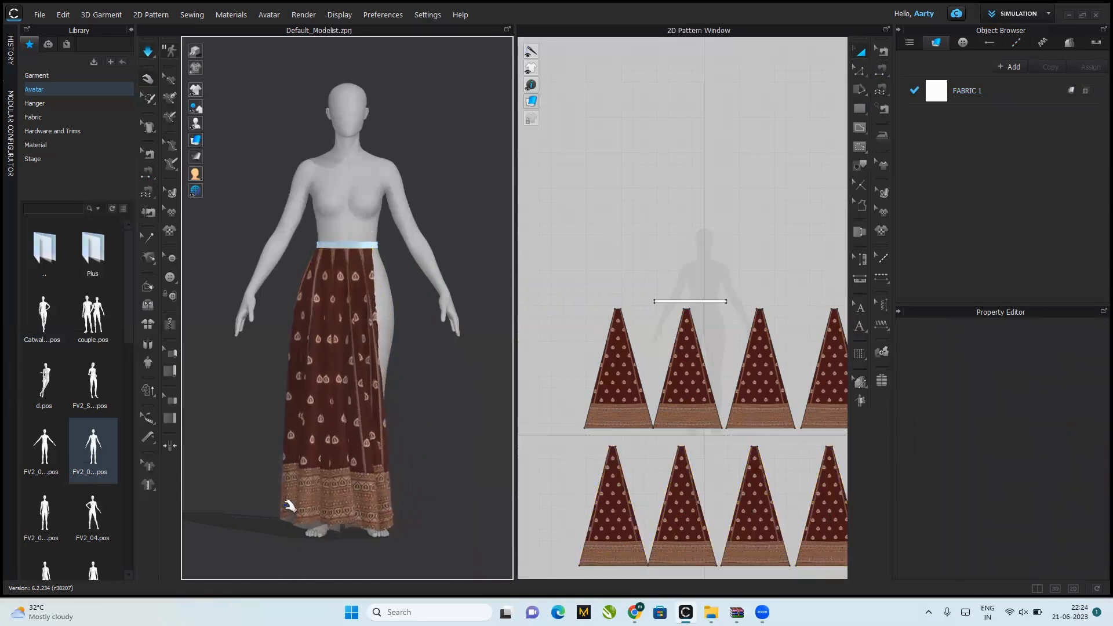
pyautogui.click(249, 510)
pyautogui.moveTo(150, 483); pyautogui.dragTo(408, 430)
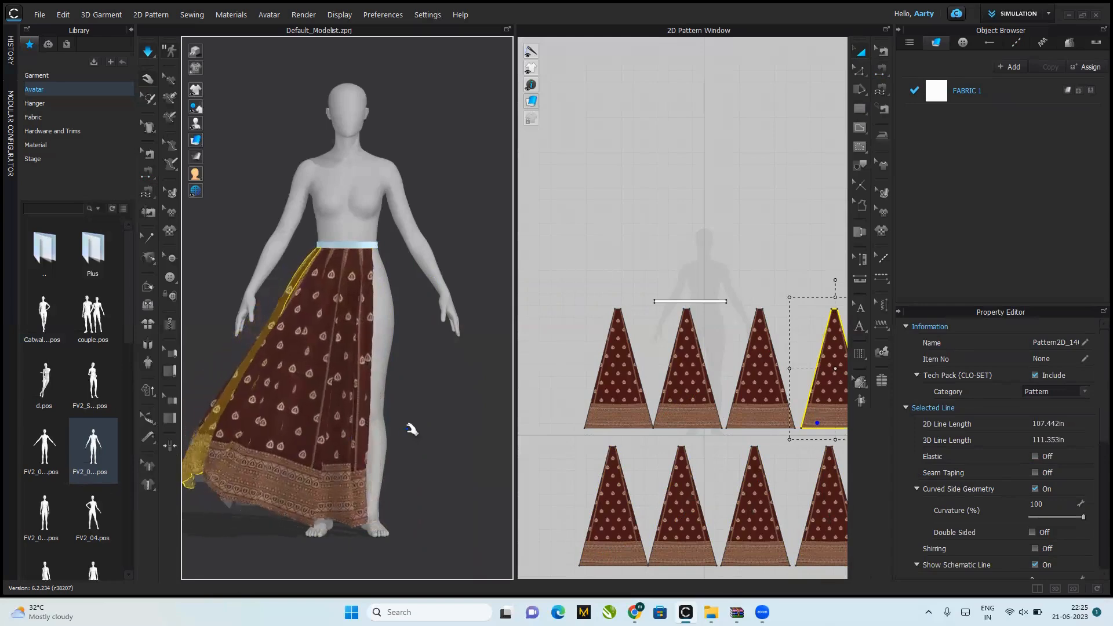
pyautogui.click(409, 429)
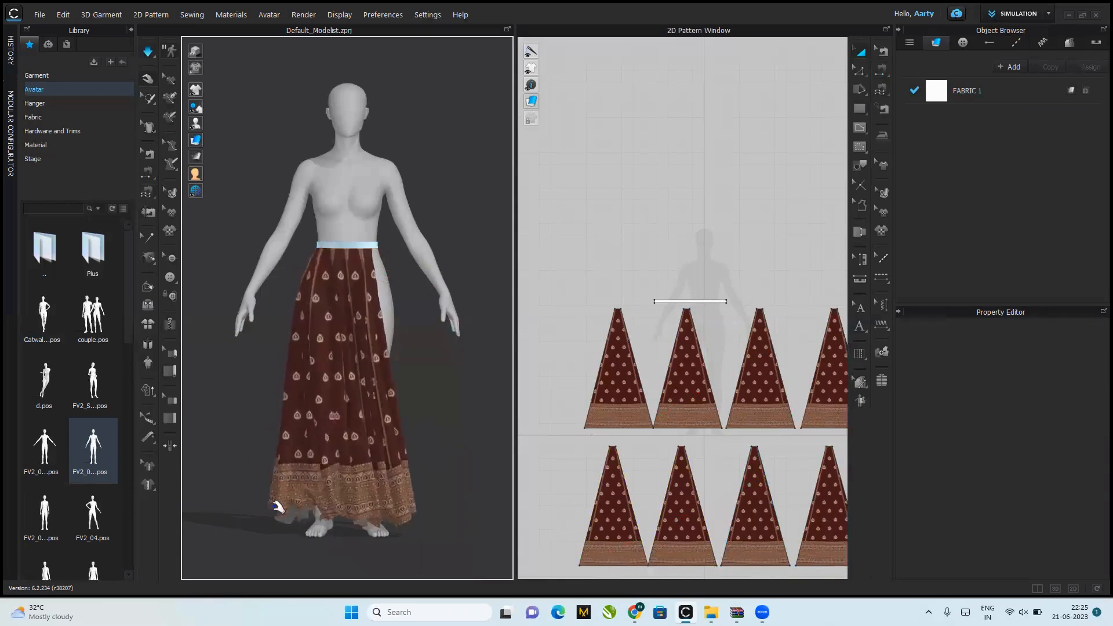
pyautogui.moveTo(255, 505); pyautogui.dragTo(246, 507)
pyautogui.click(457, 483)
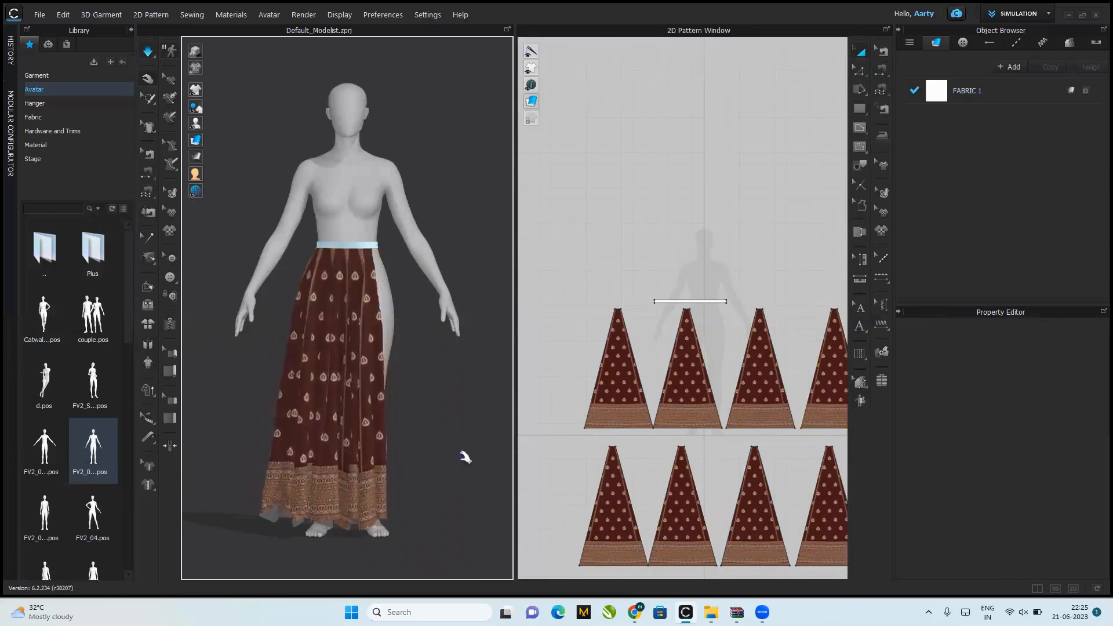
# Step: Paste another set of four skirt panels in a row above the originals in the 2D layout and select the set
pyautogui.moveTo(297, 434); pyautogui.dragTo(270, 464, button='right')
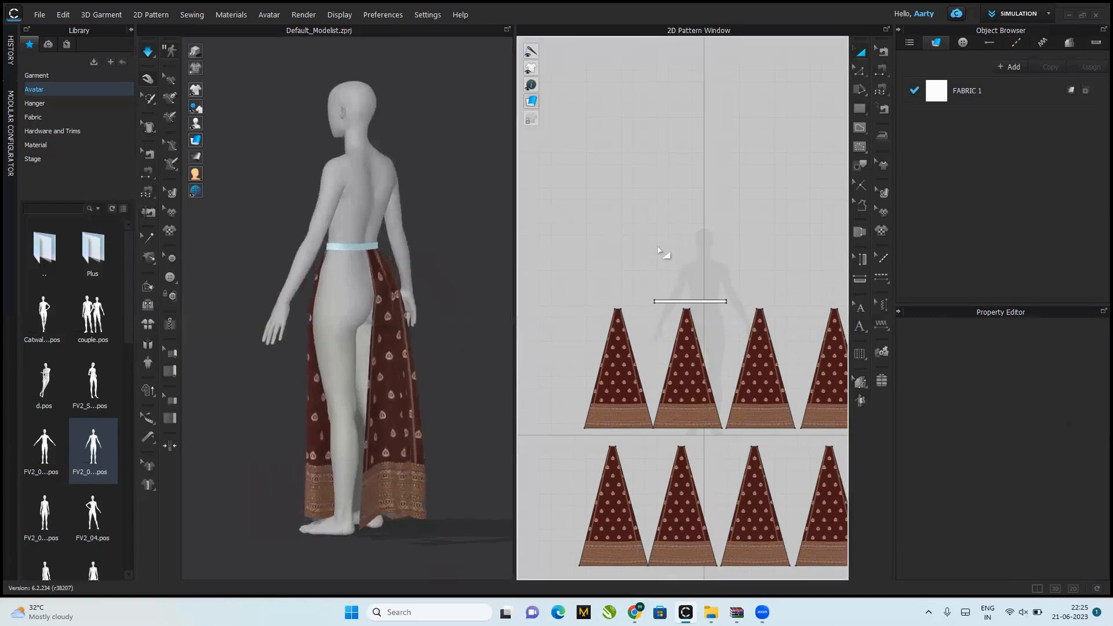
pyautogui.moveTo(712, 387); pyautogui.dragTo(725, 234)
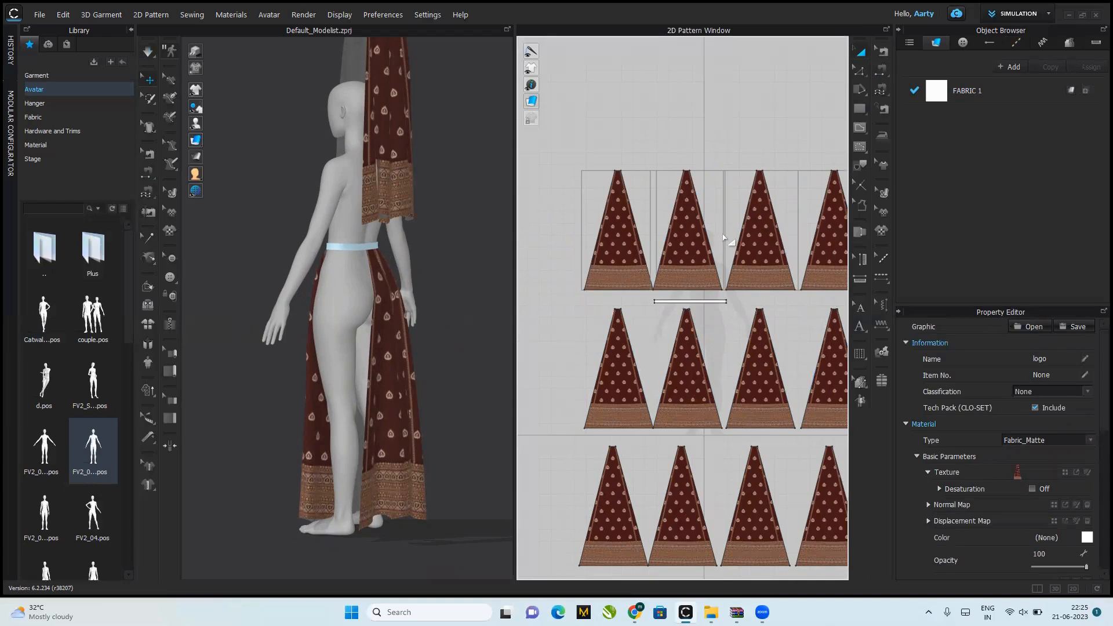
pyautogui.moveTo(548, 149); pyautogui.dragTo(715, 306)
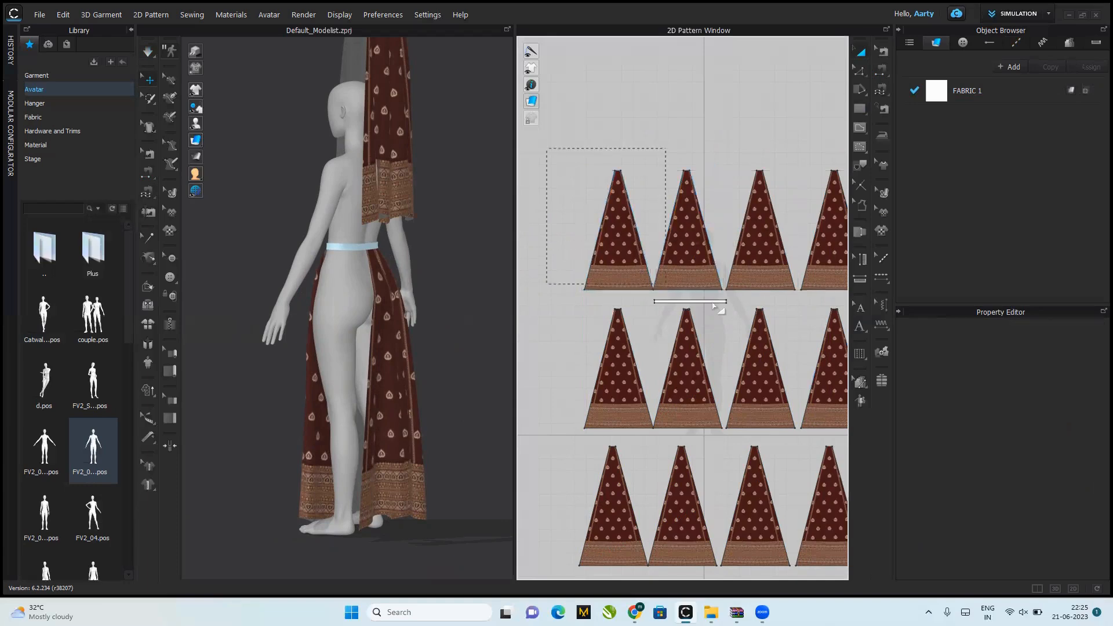
pyautogui.moveTo(893, 309); pyautogui.dragTo(897, 301)
# Step: Move the four new panels down behind the avatar's legs, with their top edges just below the waistband
pyautogui.moveTo(388, 58); pyautogui.dragTo(346, 408)
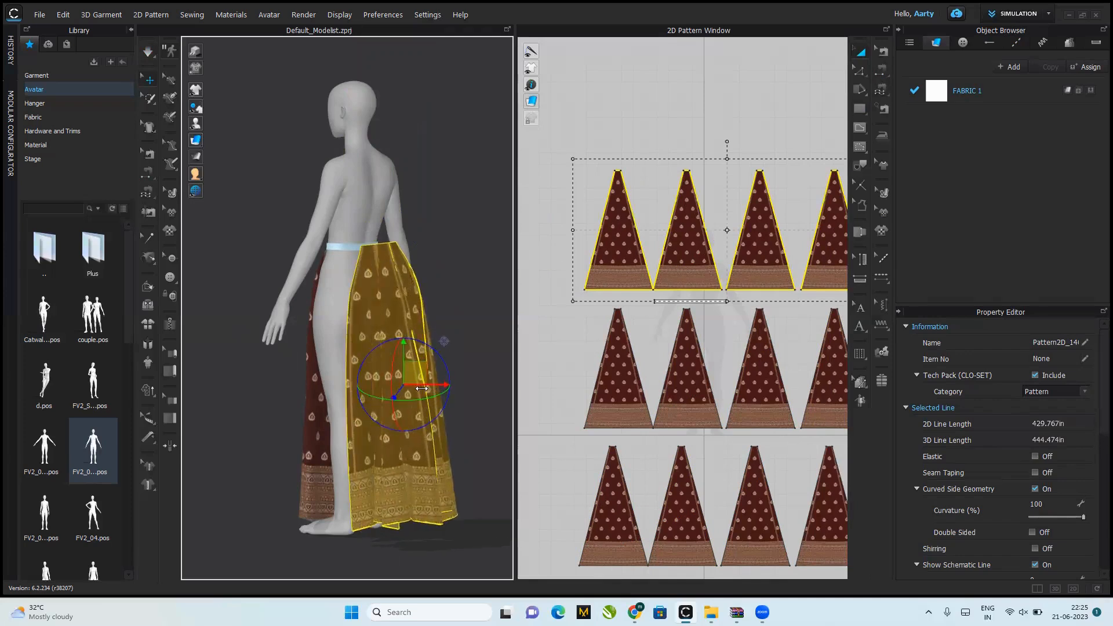
pyautogui.moveTo(422, 388); pyautogui.dragTo(376, 388)
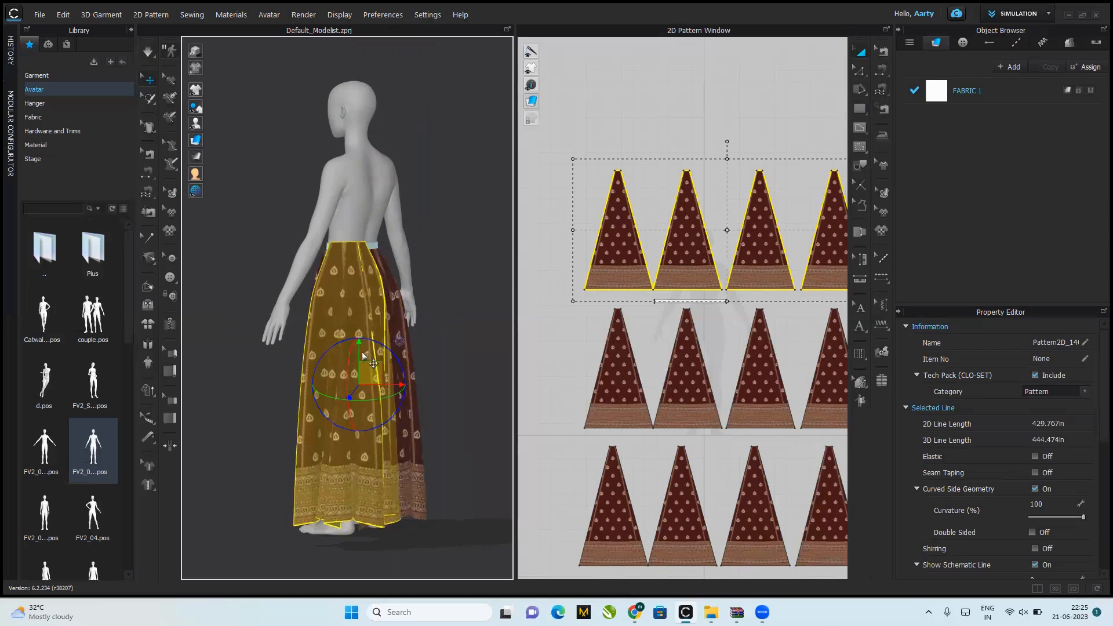
pyautogui.moveTo(361, 360); pyautogui.dragTo(361, 373)
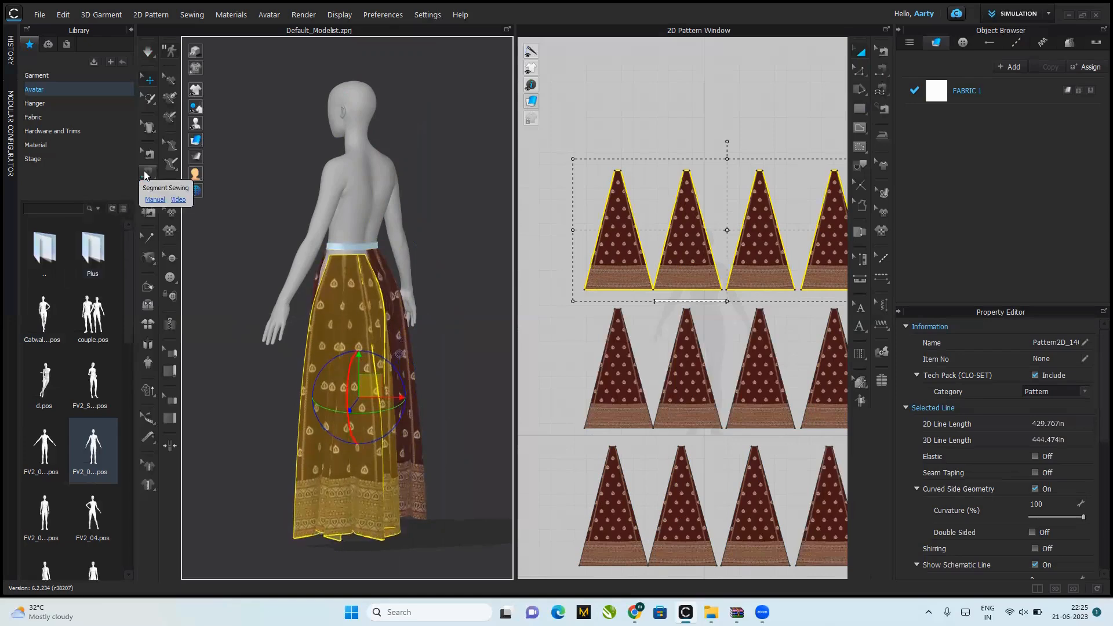
# Step: Sew the front skirt's free side edge at the avatar's left to the adjacent side edge of the new back panels
pyautogui.moveTo(358, 412); pyautogui.dragTo(393, 391, button='right')
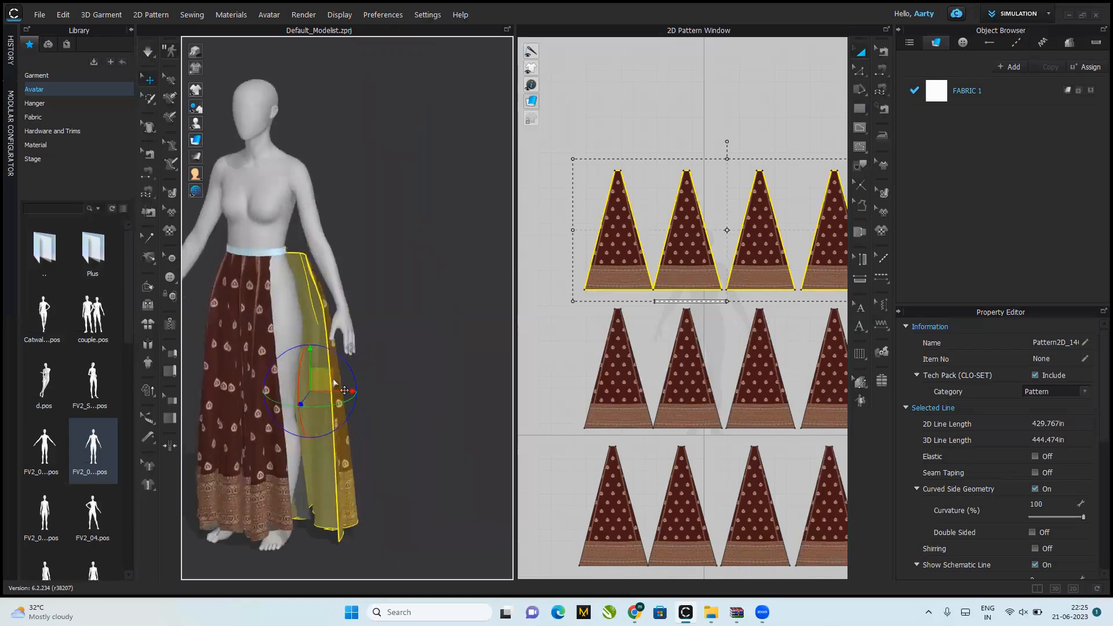
pyautogui.click(146, 175)
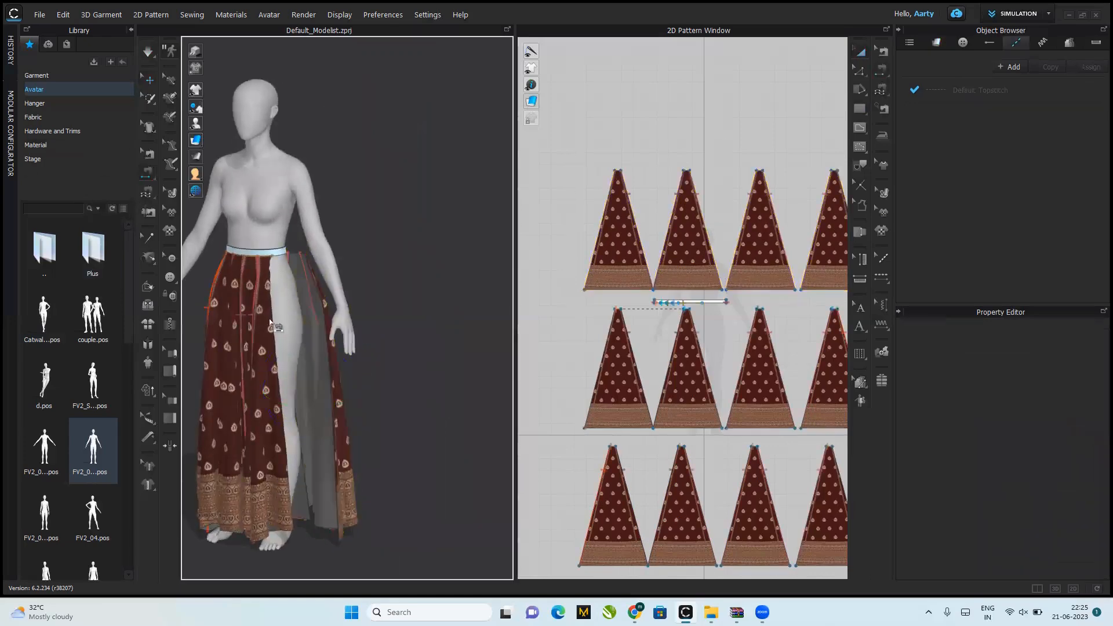
pyautogui.click(227, 284)
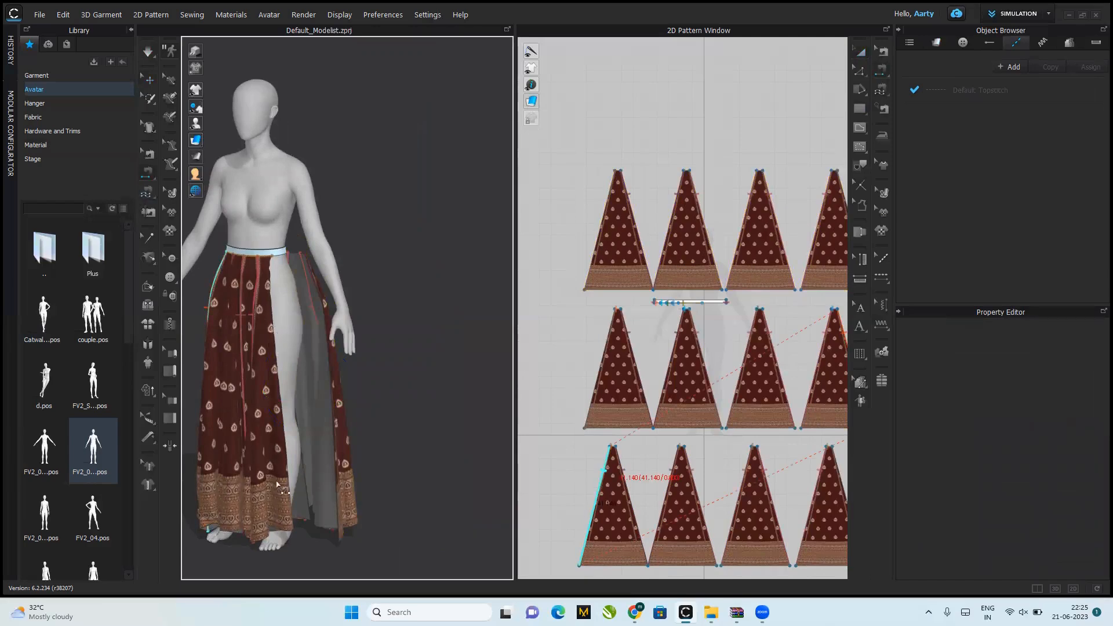
pyautogui.moveTo(303, 510); pyautogui.dragTo(272, 531, button='right')
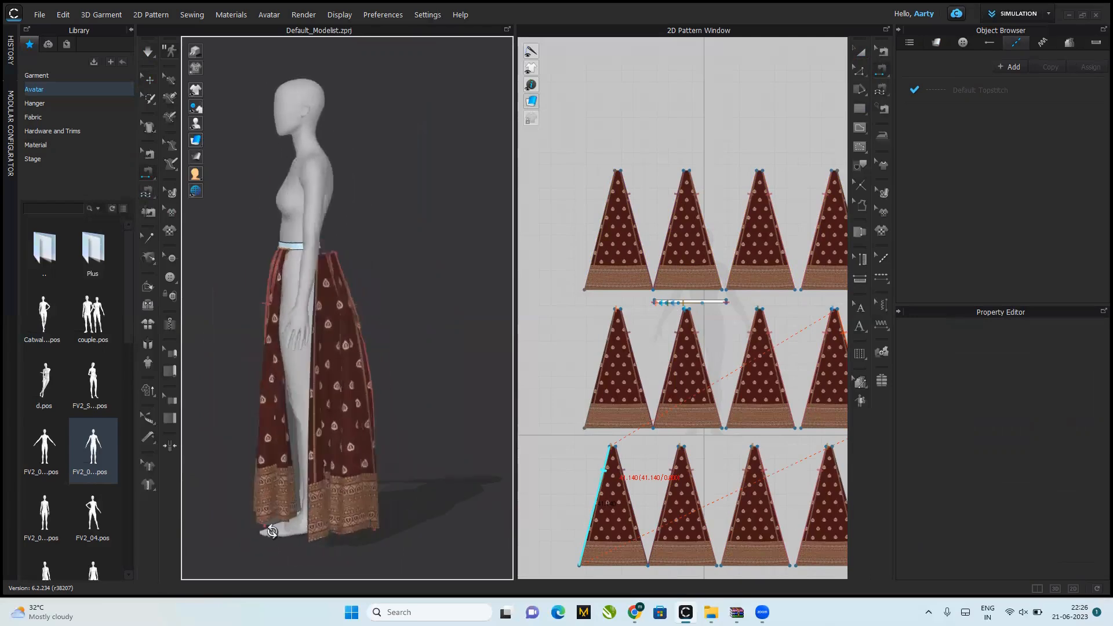
pyautogui.click(299, 455)
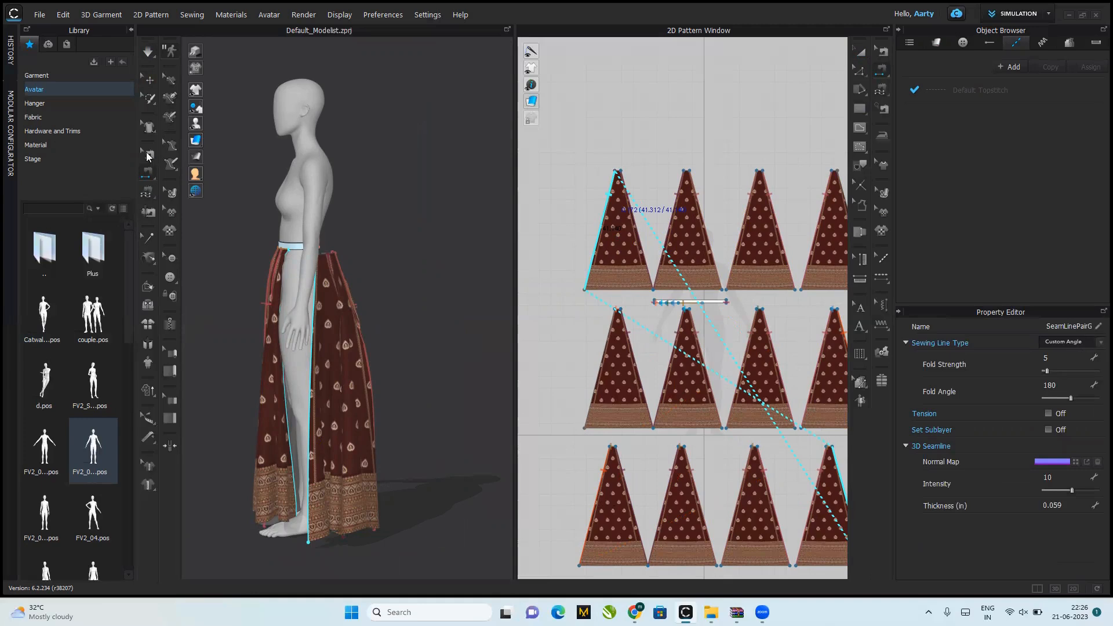
pyautogui.click(269, 437)
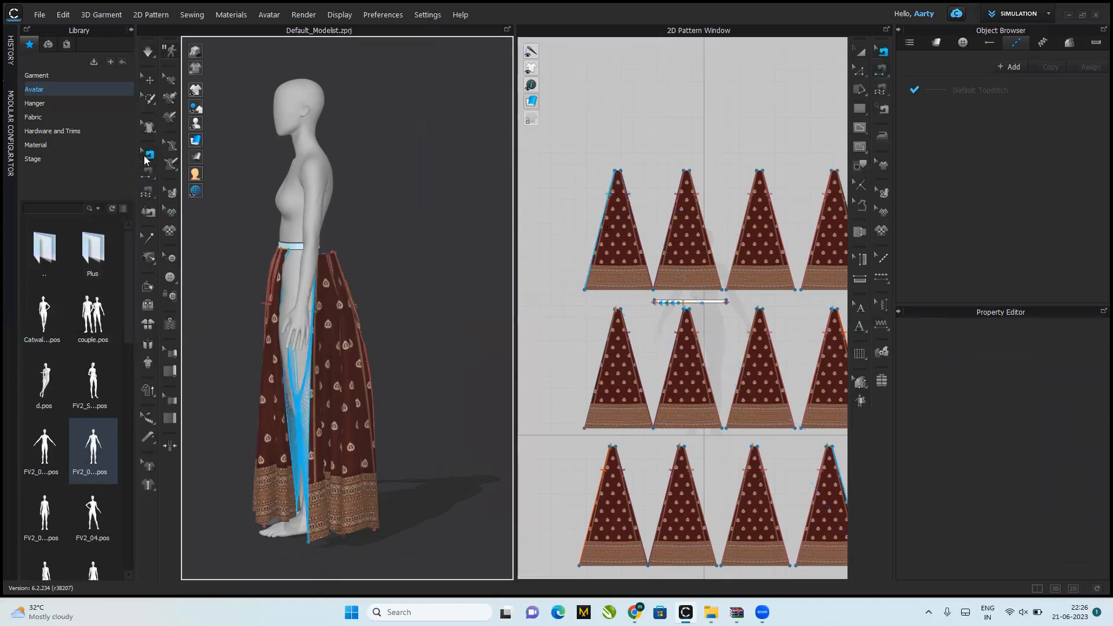
# Step: Reverse the sewing direction of the new side seam at the avatar's left
pyautogui.rightClick(309, 407)
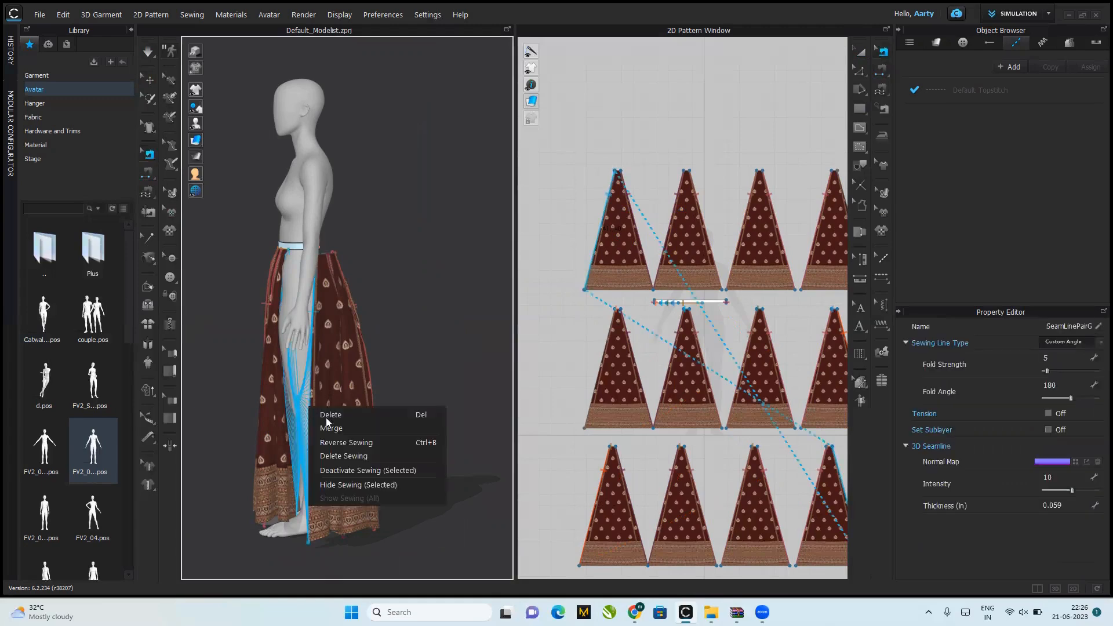
pyautogui.click(349, 438)
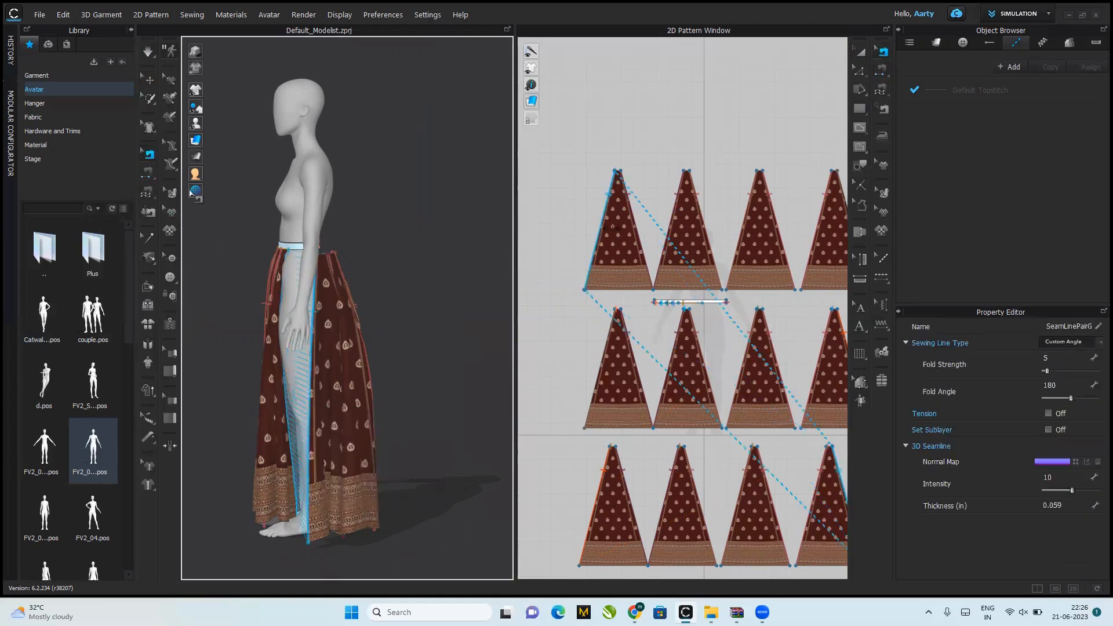
pyautogui.click(368, 408)
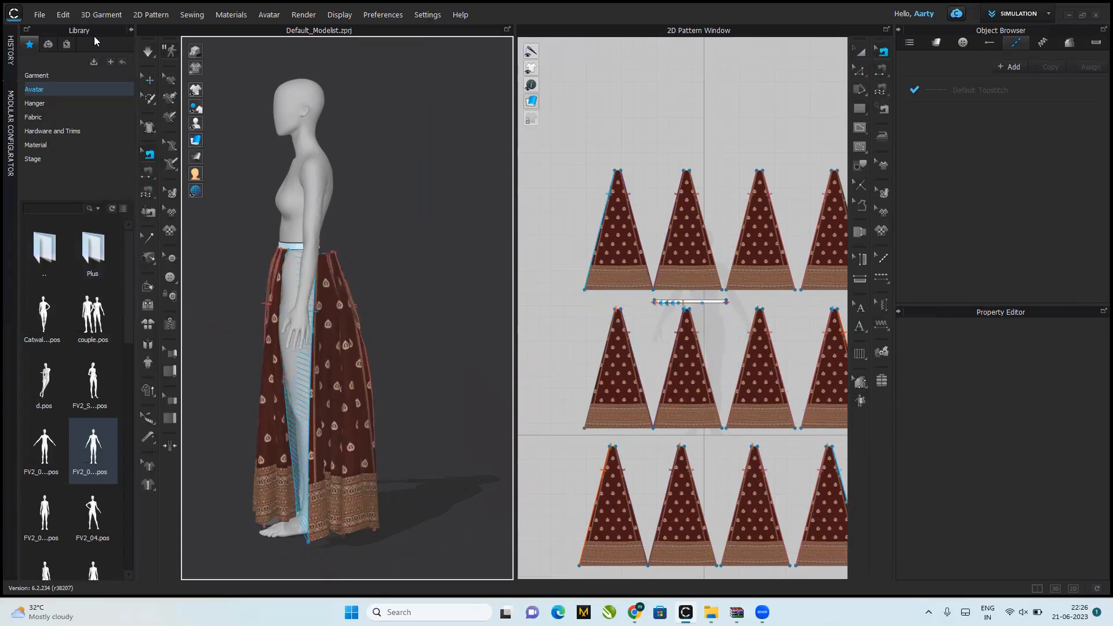
# Step: Shift the first back panel rearward at the avatar's left side and briefly simulate the skirt to settle the panels
pyautogui.click(149, 80)
pyautogui.moveTo(363, 383); pyautogui.dragTo(423, 394, button='right')
pyautogui.click(396, 388)
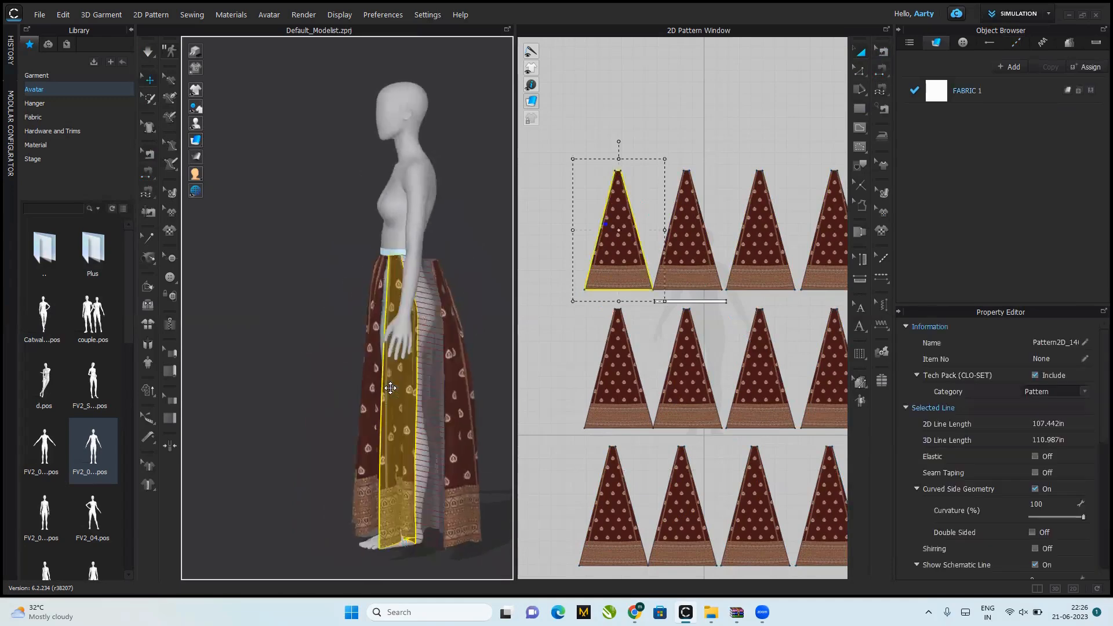
pyautogui.moveTo(412, 393); pyautogui.dragTo(399, 391)
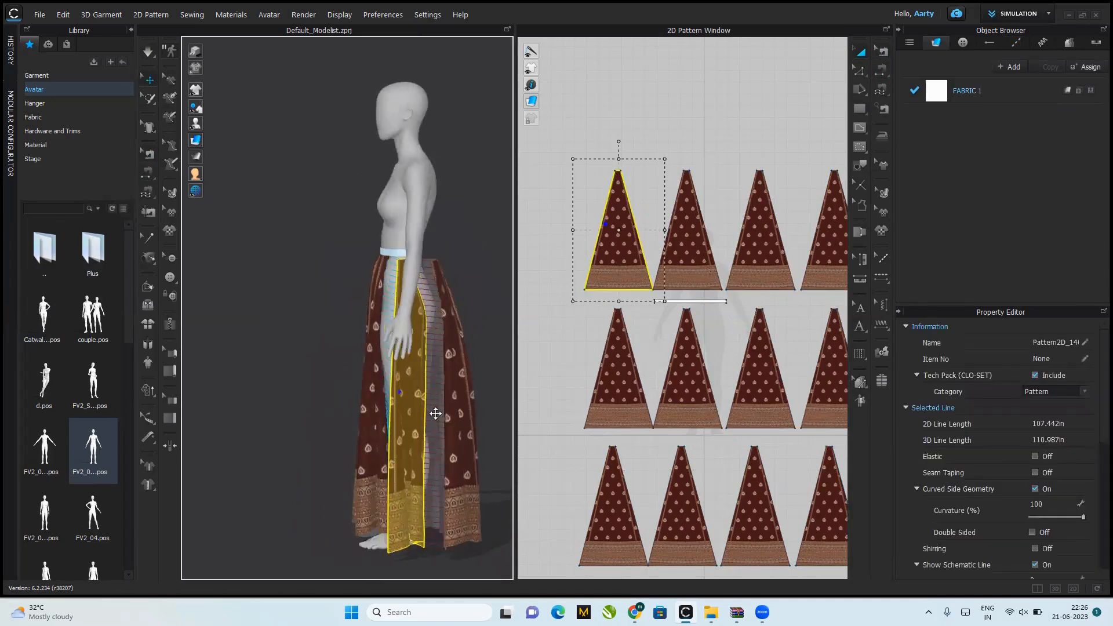
pyautogui.click(436, 422)
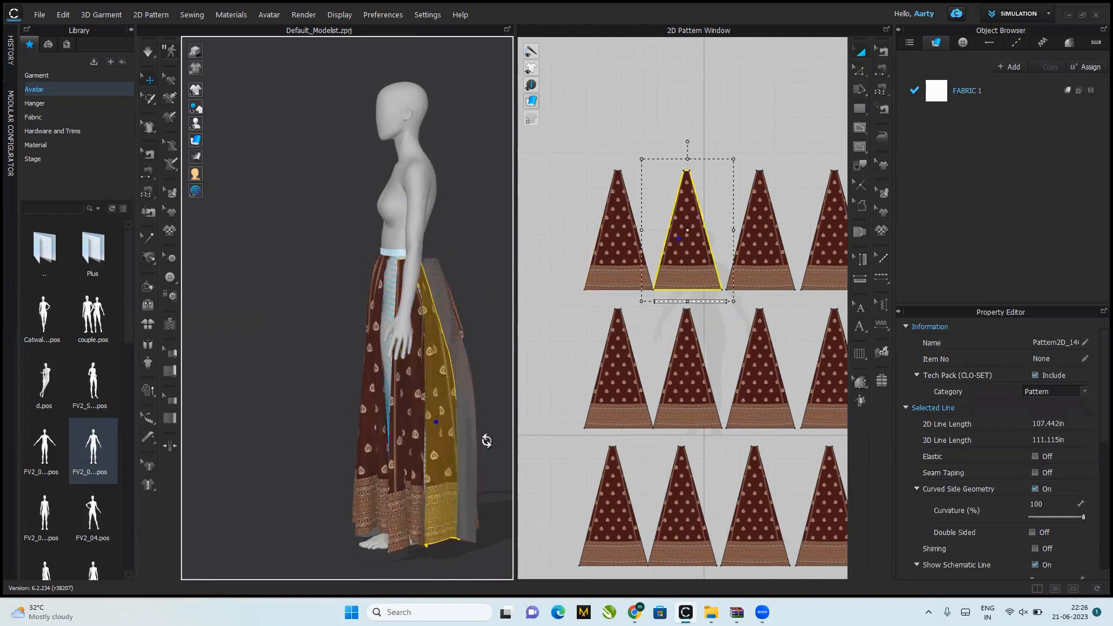
pyautogui.moveTo(486, 441); pyautogui.dragTo(371, 433, button='right')
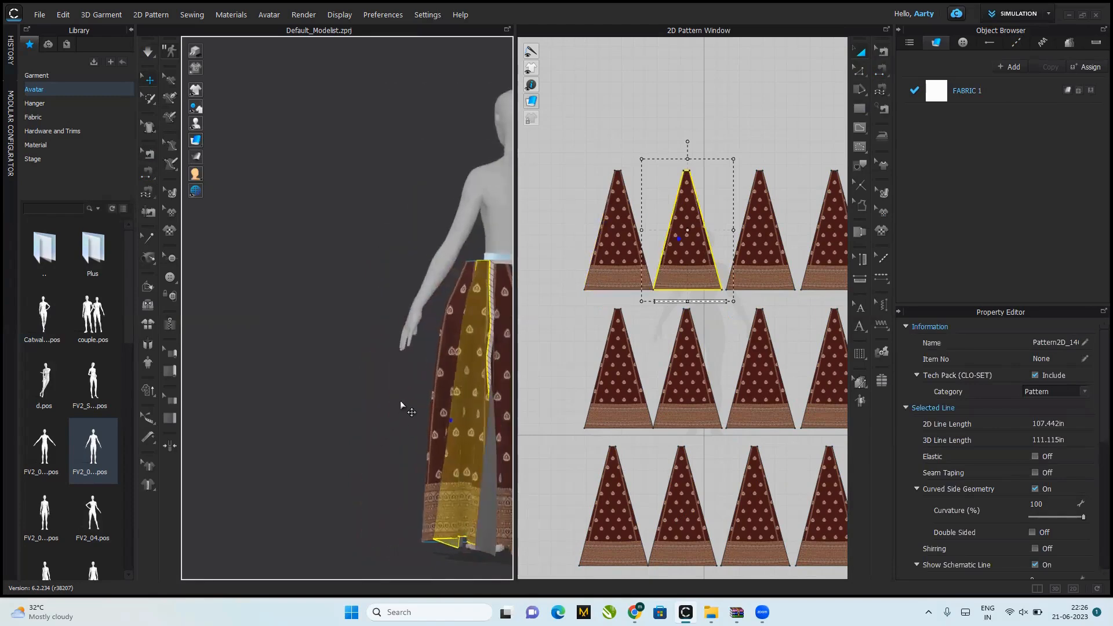
pyautogui.press('space')
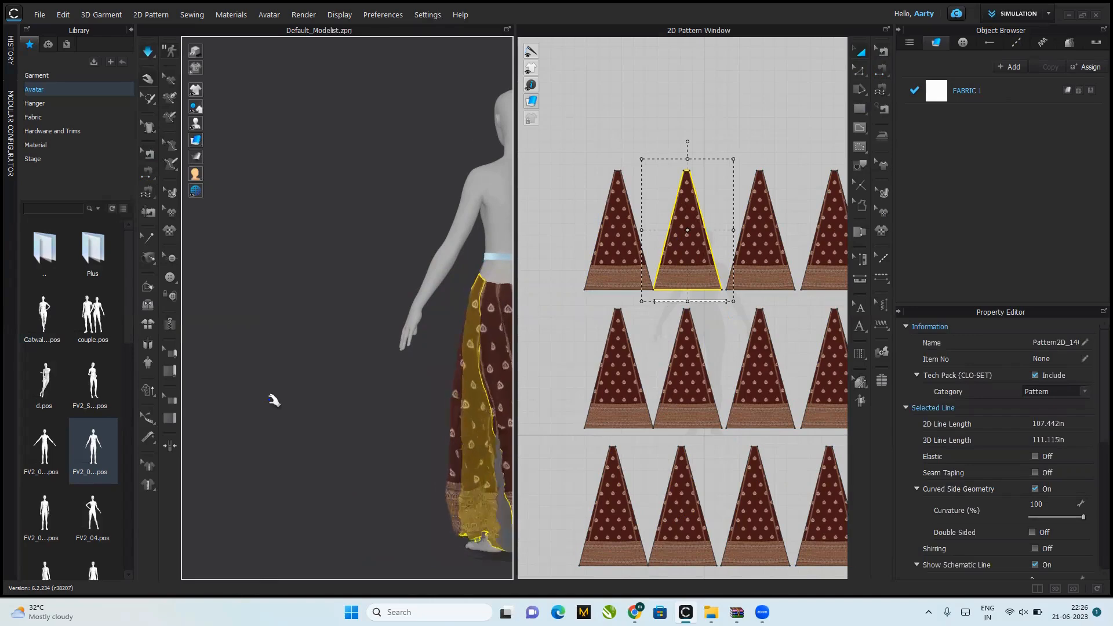
pyautogui.press('space')
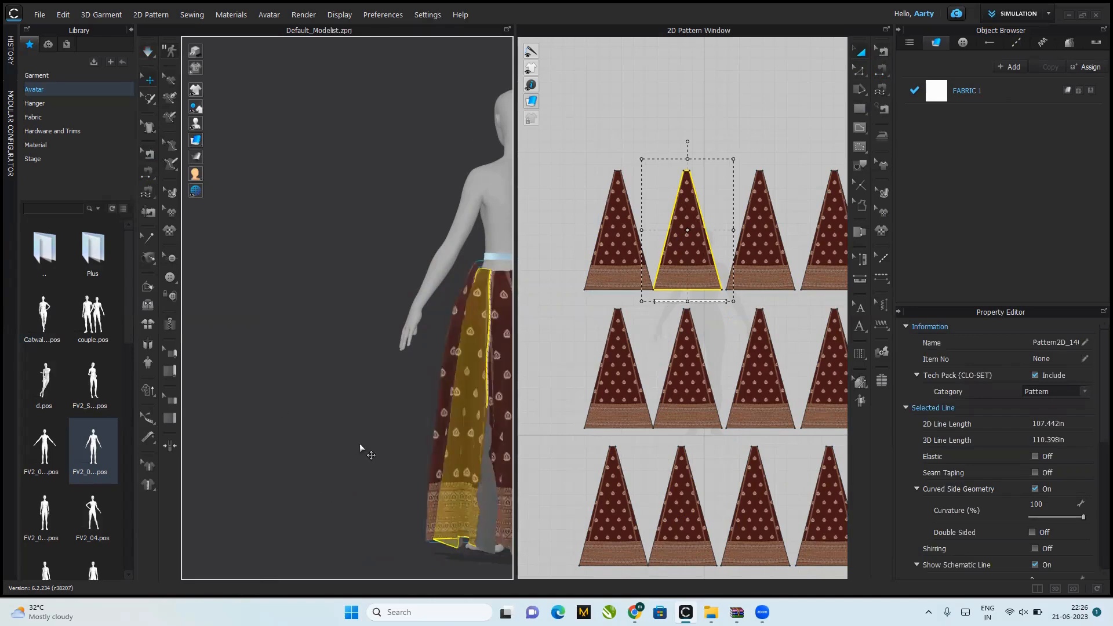
# Step: Reposition the third and fourth back panels behind the avatar's legs
pyautogui.moveTo(360, 443); pyautogui.dragTo(212, 467, button='right')
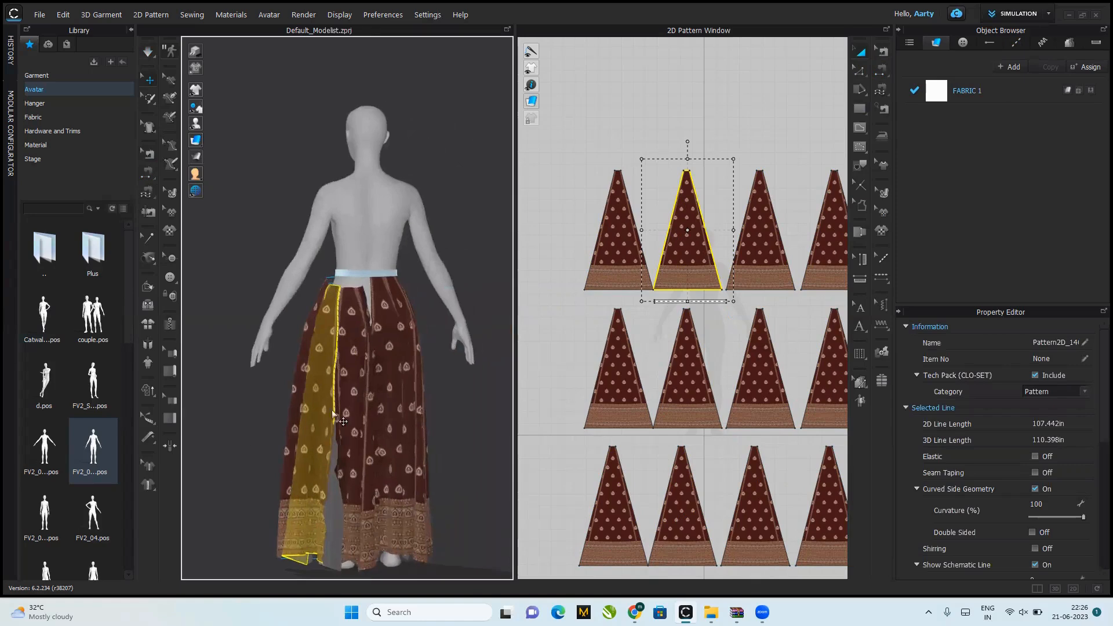
pyautogui.click(341, 440)
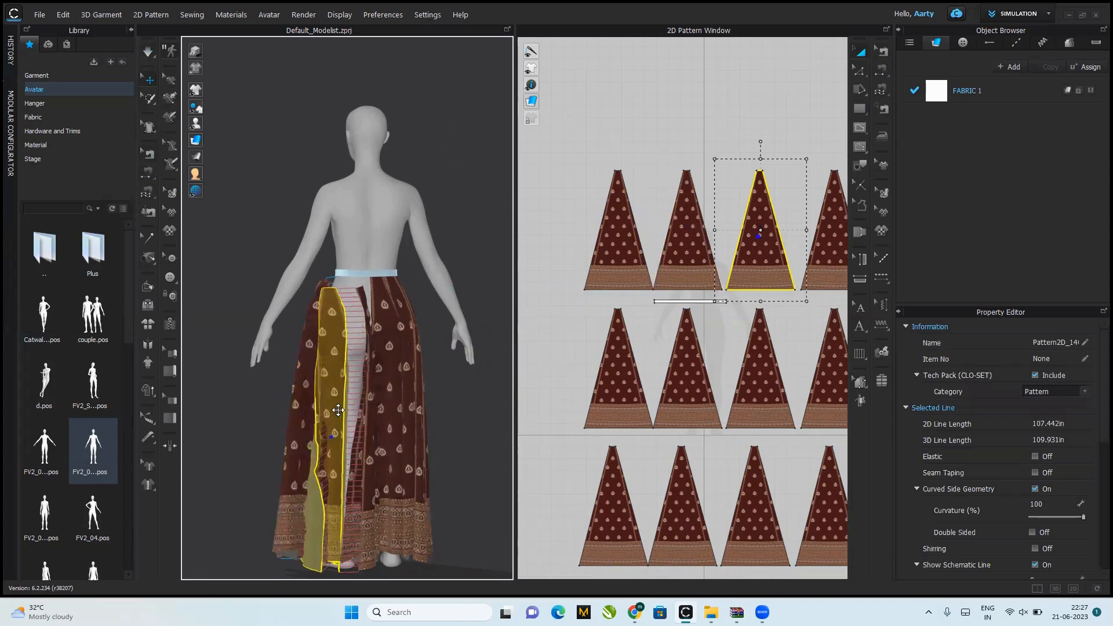
pyautogui.click(346, 461)
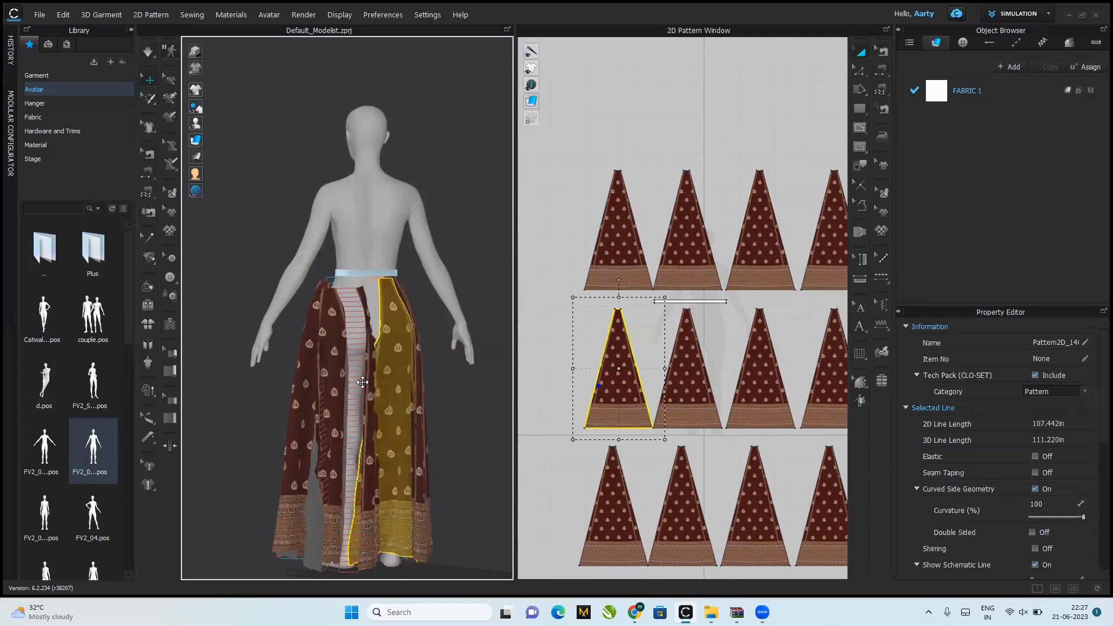
pyautogui.click(362, 382)
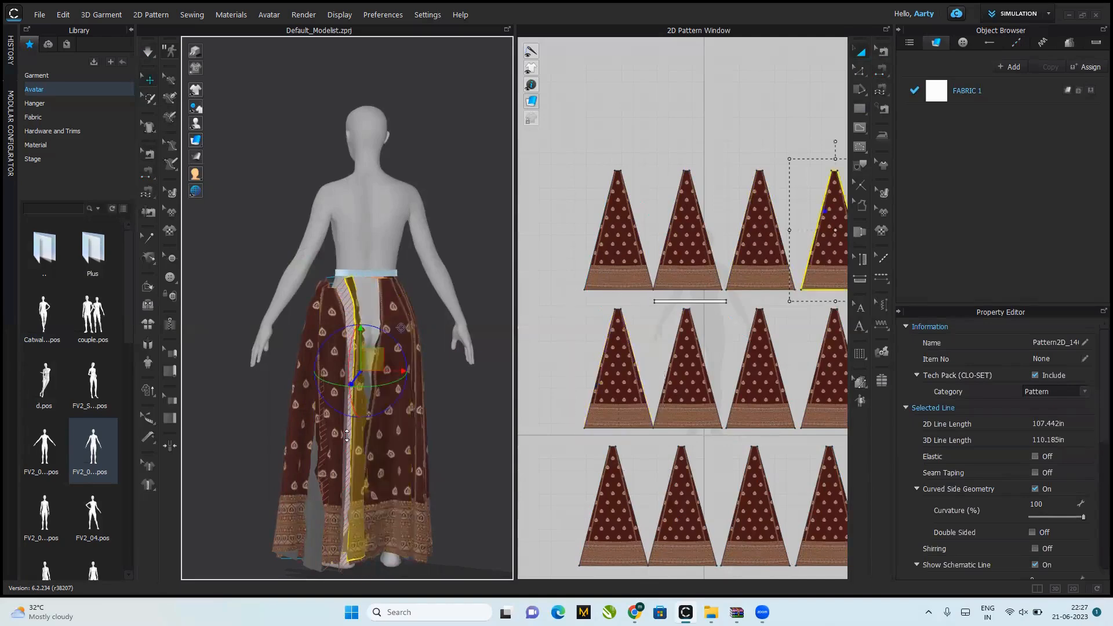
# Step: Sew the fourth back panel's free side edge to the adjacent side edge of the front skirt at the avatar's right
pyautogui.click(147, 176)
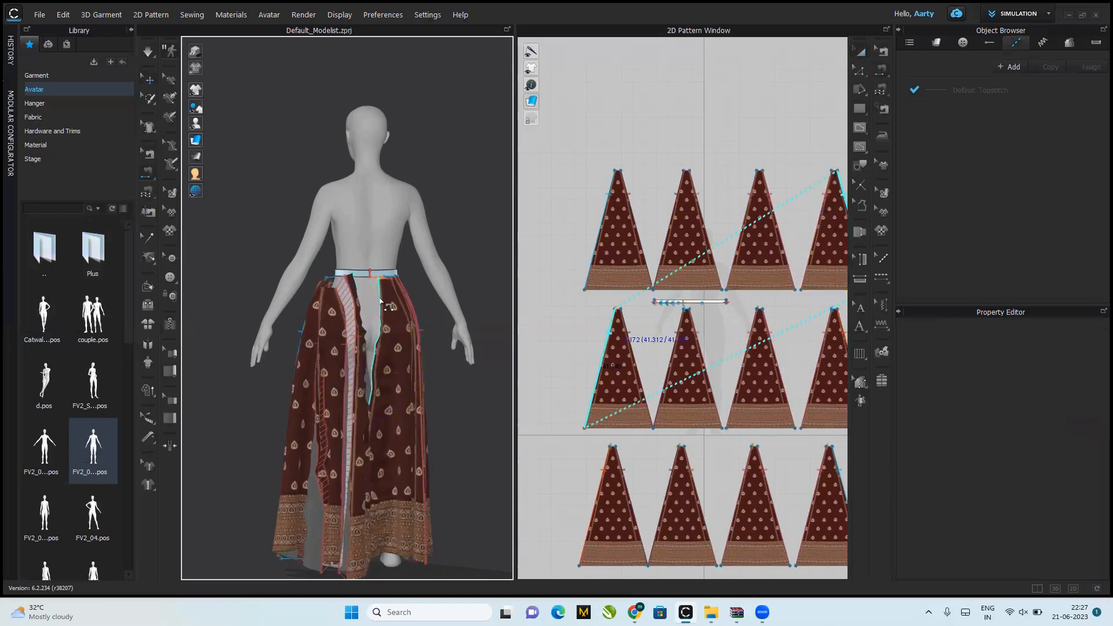
pyautogui.click(381, 301)
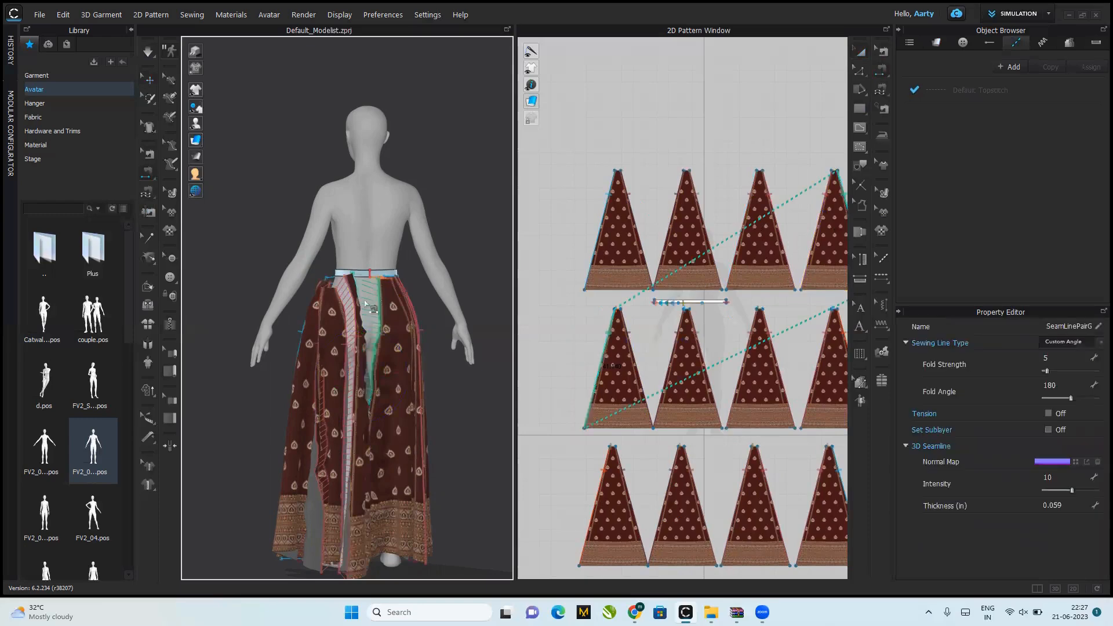
pyautogui.click(149, 80)
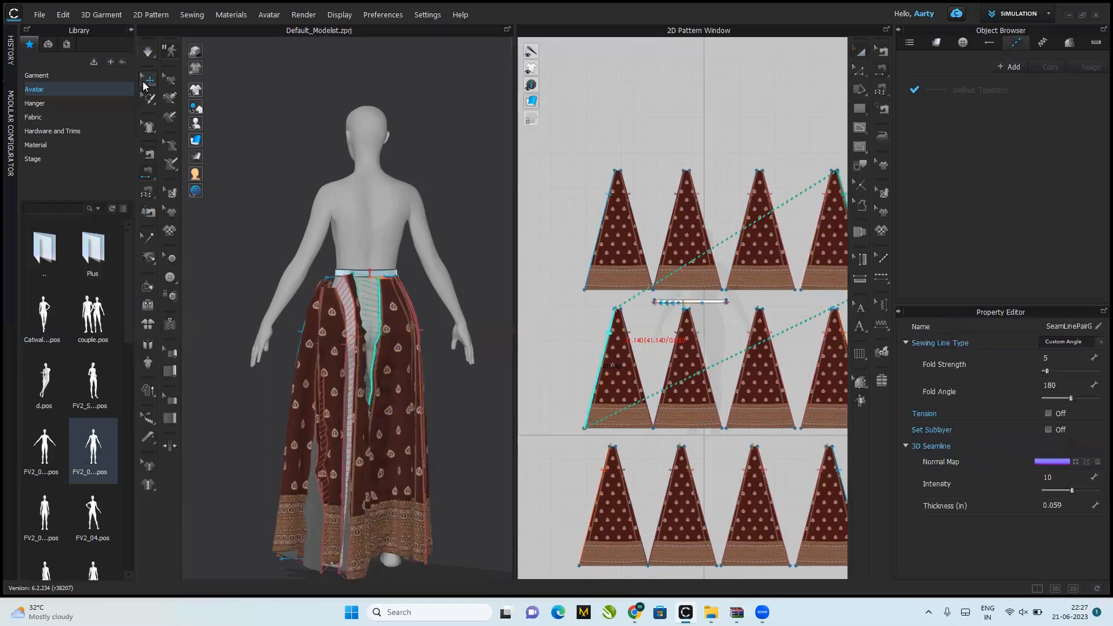
pyautogui.click(316, 107)
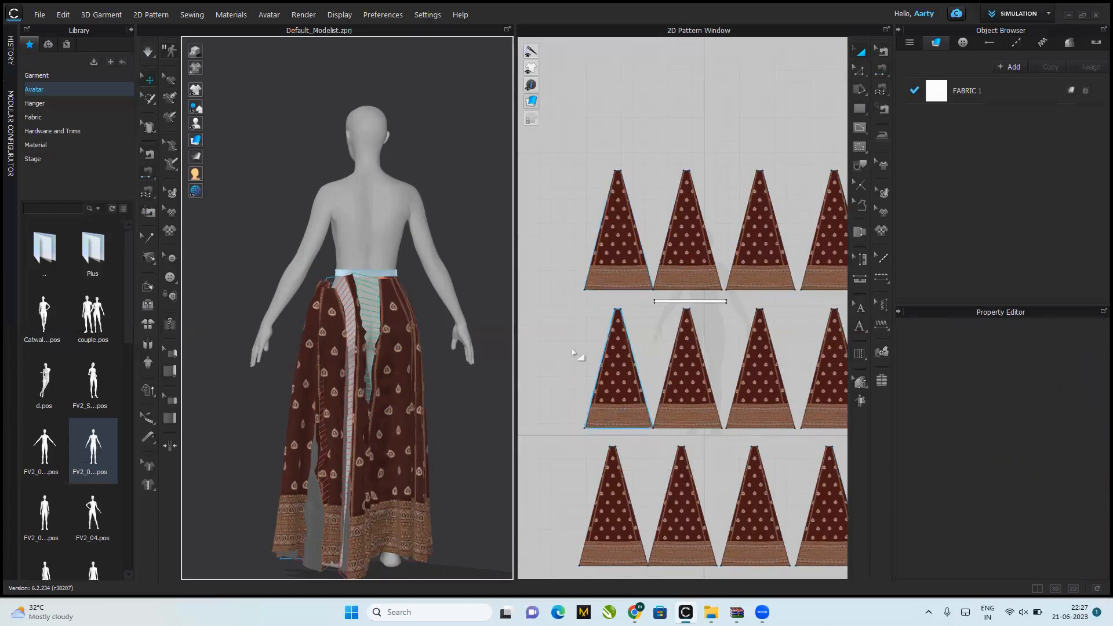
# Step: Freeze the eight skirt panels in the lower two rows of the 2D layout
pyautogui.moveTo(554, 308); pyautogui.dragTo(616, 482)
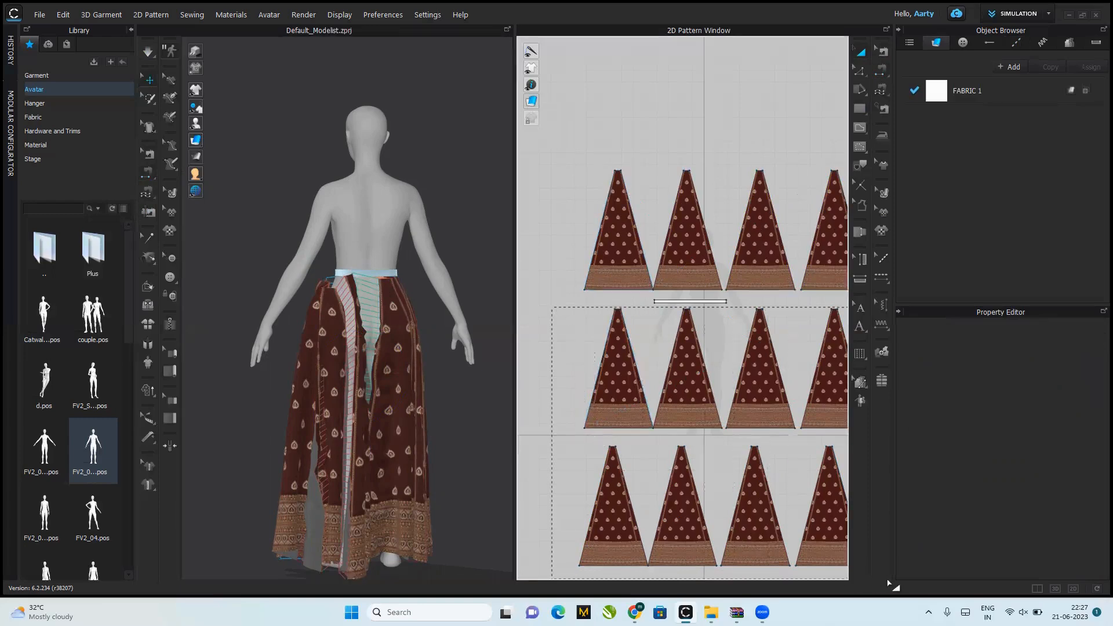
pyautogui.moveTo(902, 572); pyautogui.dragTo(902, 571)
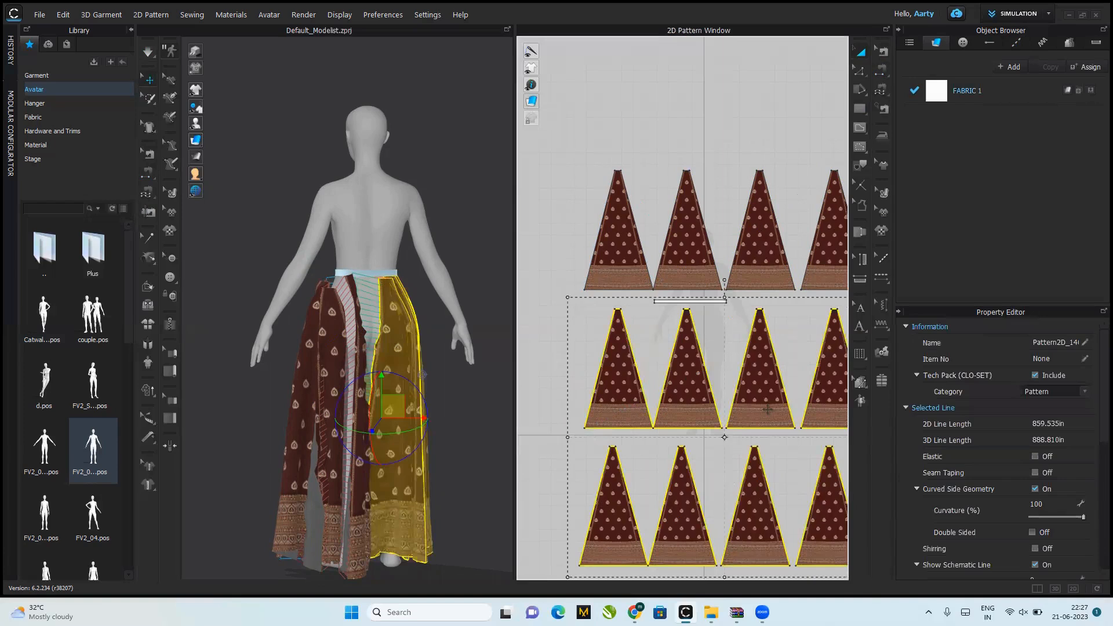
pyautogui.hotkey('ctrl', 'k')
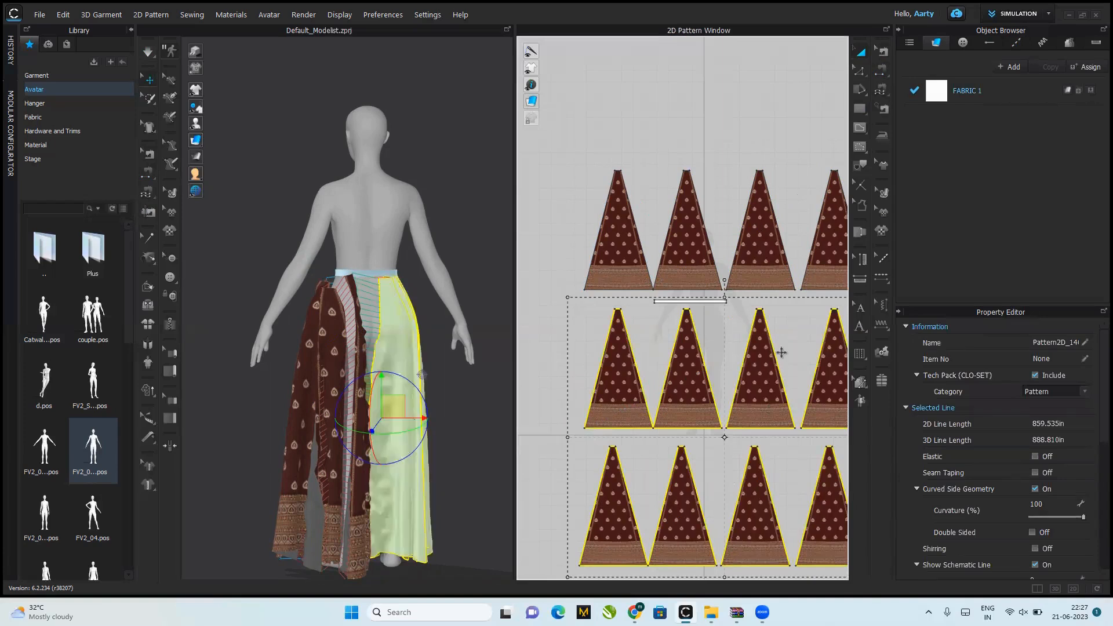
# Step: Simulate the back panels, pull their hem outward at the avatar's left to spread them, and stop the simulation
pyautogui.press('space')
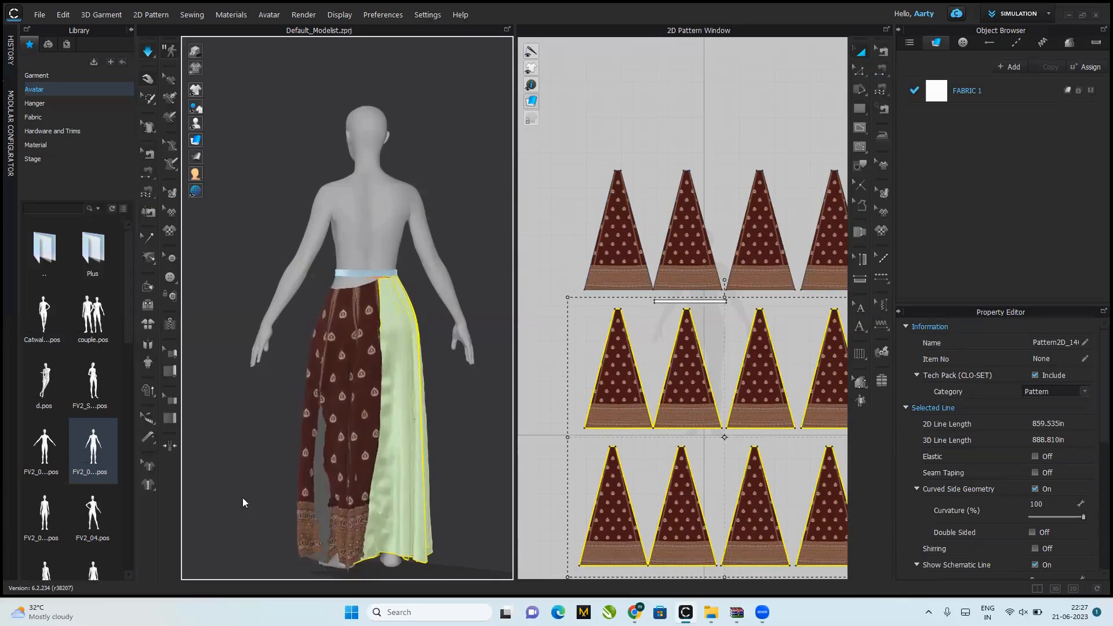
pyautogui.moveTo(304, 524); pyautogui.dragTo(10, 429)
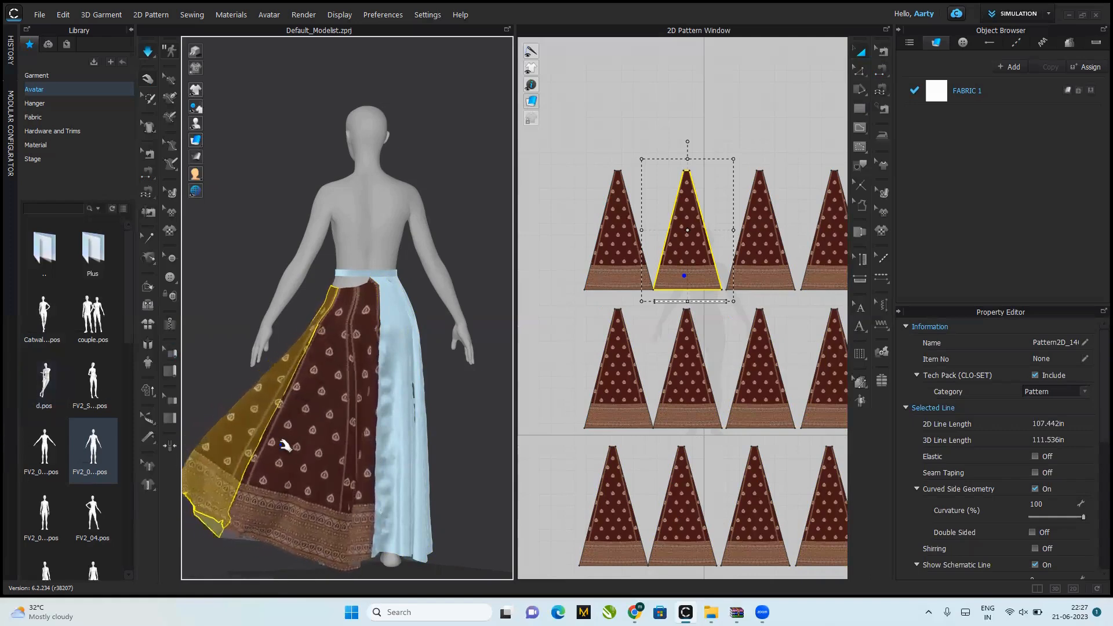
pyautogui.click(267, 401)
pyautogui.press('8')
pyautogui.rightClick(294, 410)
pyautogui.click(235, 363)
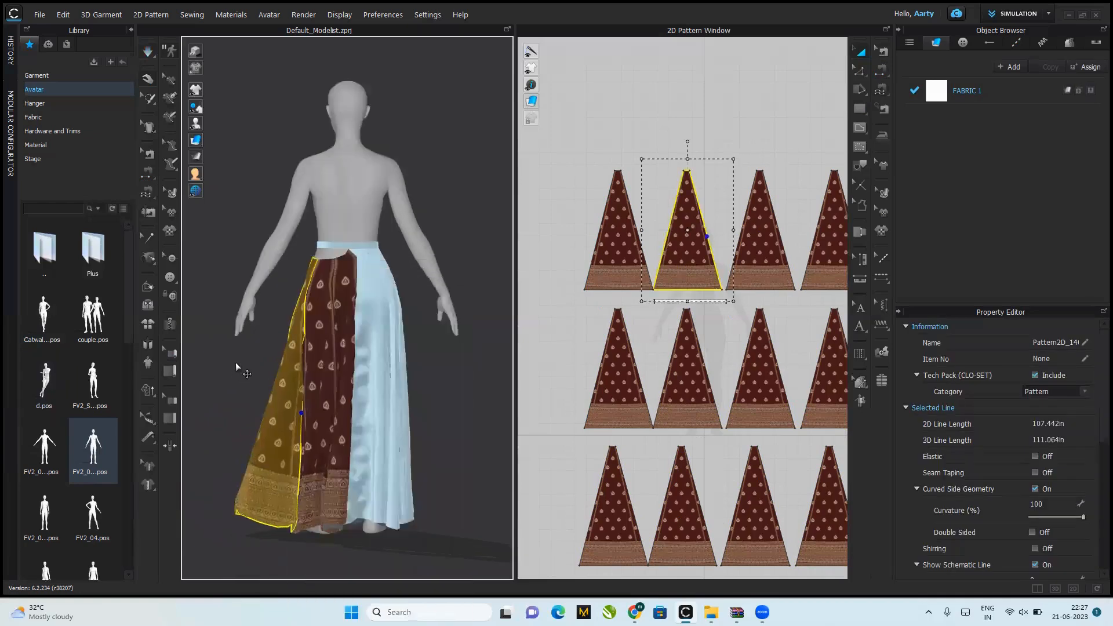
pyautogui.click(238, 360)
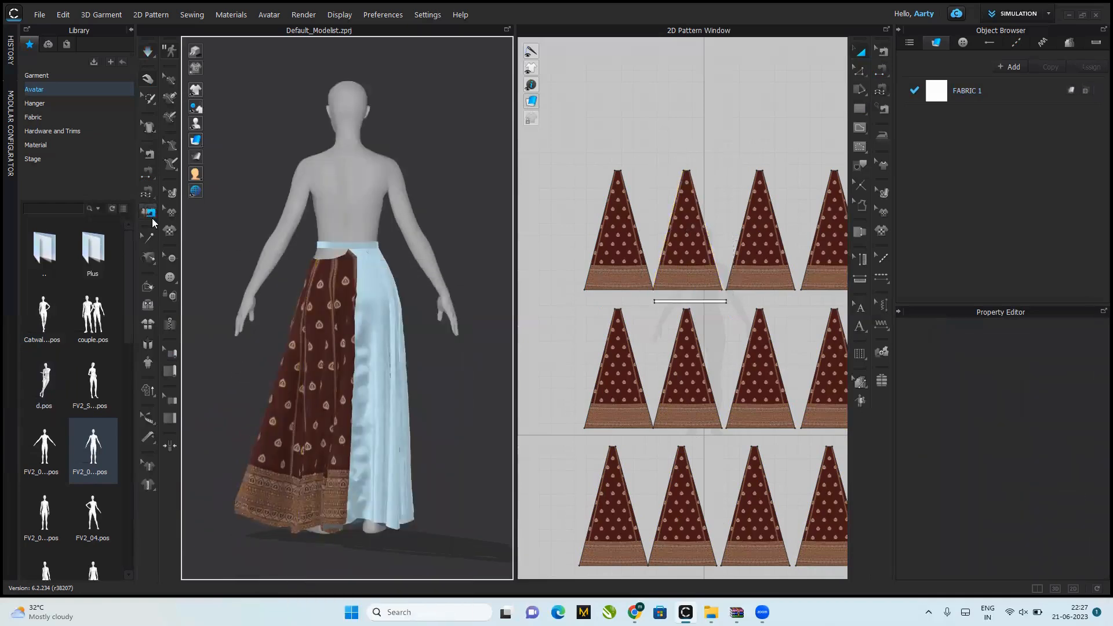
# Step: Sew the top edges of the four back panels to the free section of the waistband with M:N Free Sewing
pyautogui.click(147, 193)
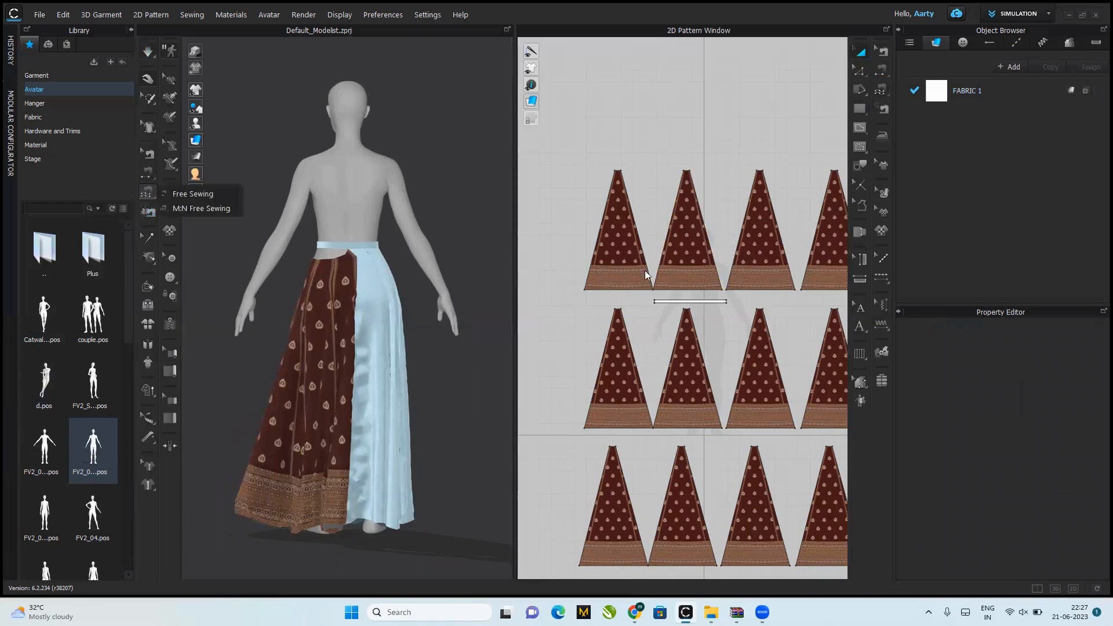
pyautogui.click(187, 209)
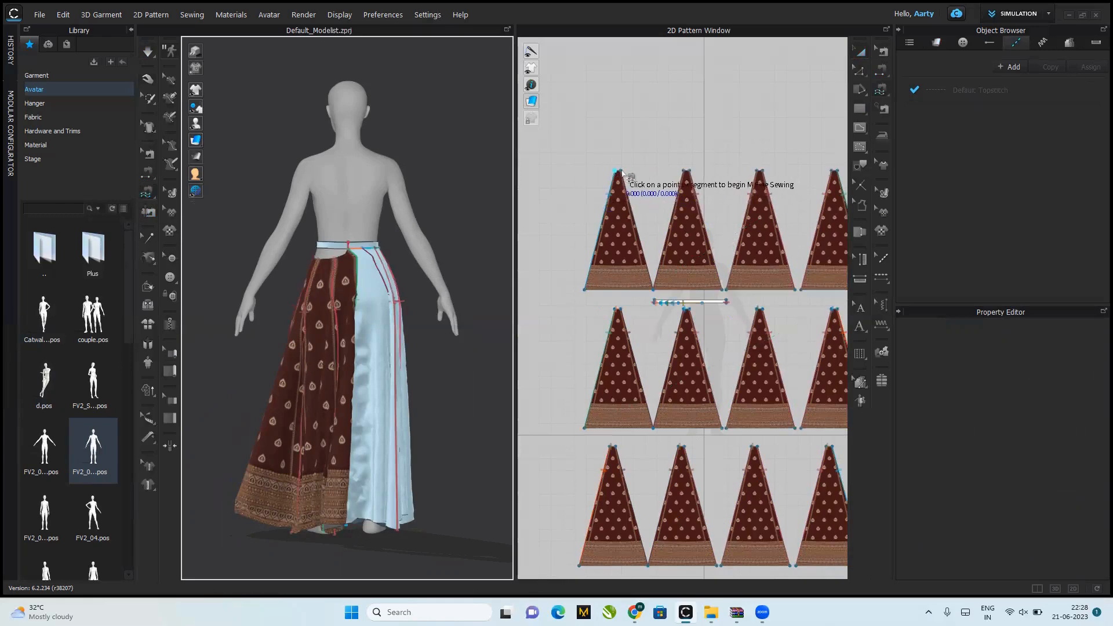
pyautogui.click(618, 171)
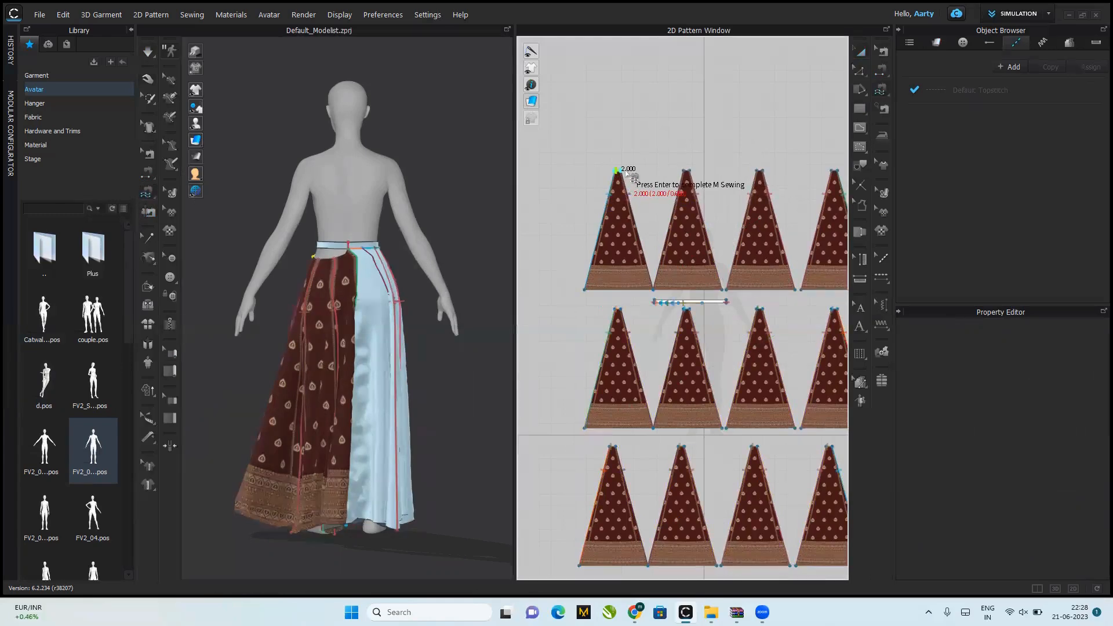
pyautogui.click(686, 173)
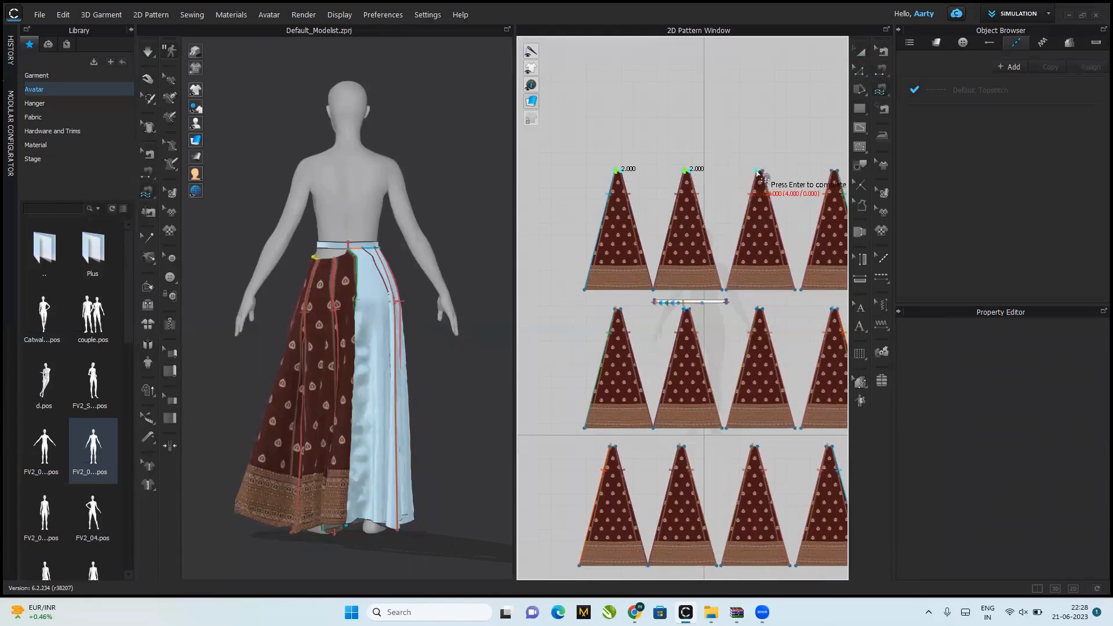
pyautogui.click(758, 172)
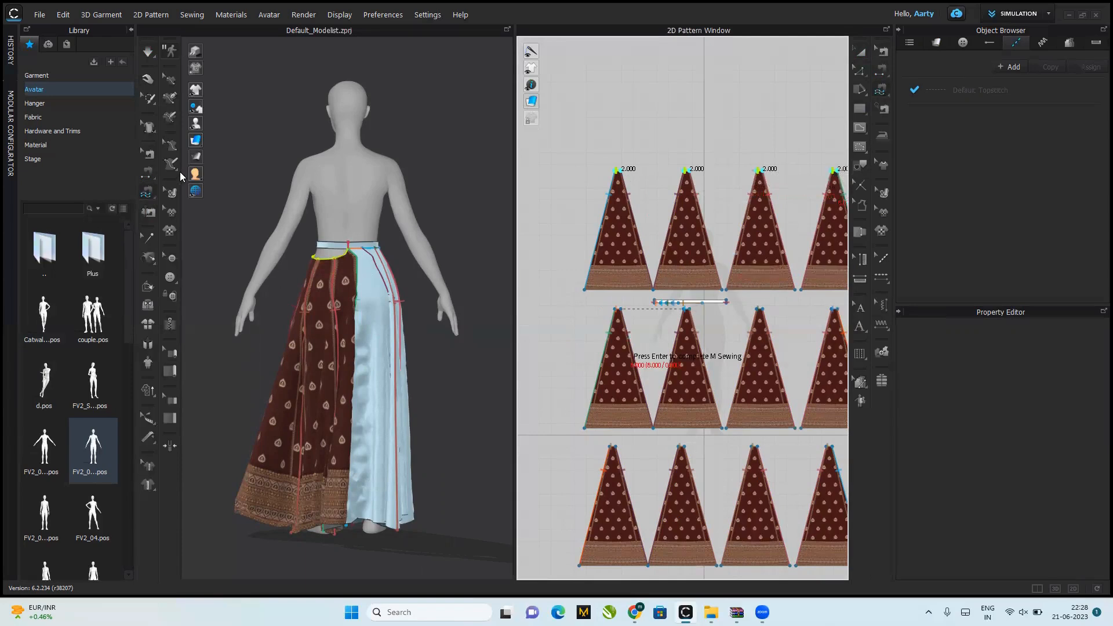
pyautogui.press('Return')
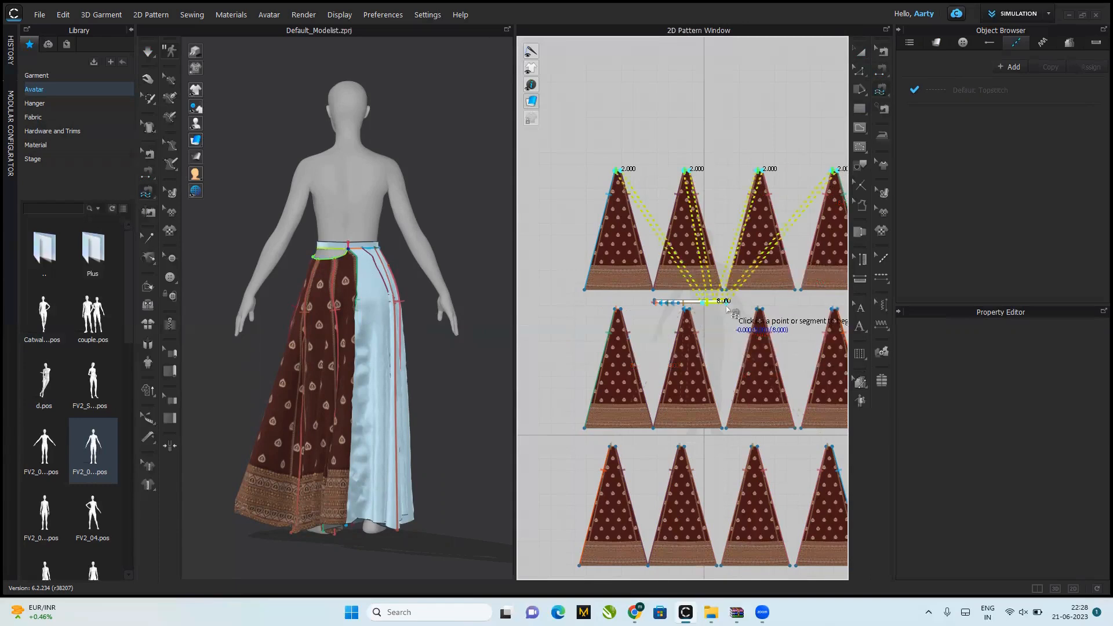
pyautogui.click(727, 308)
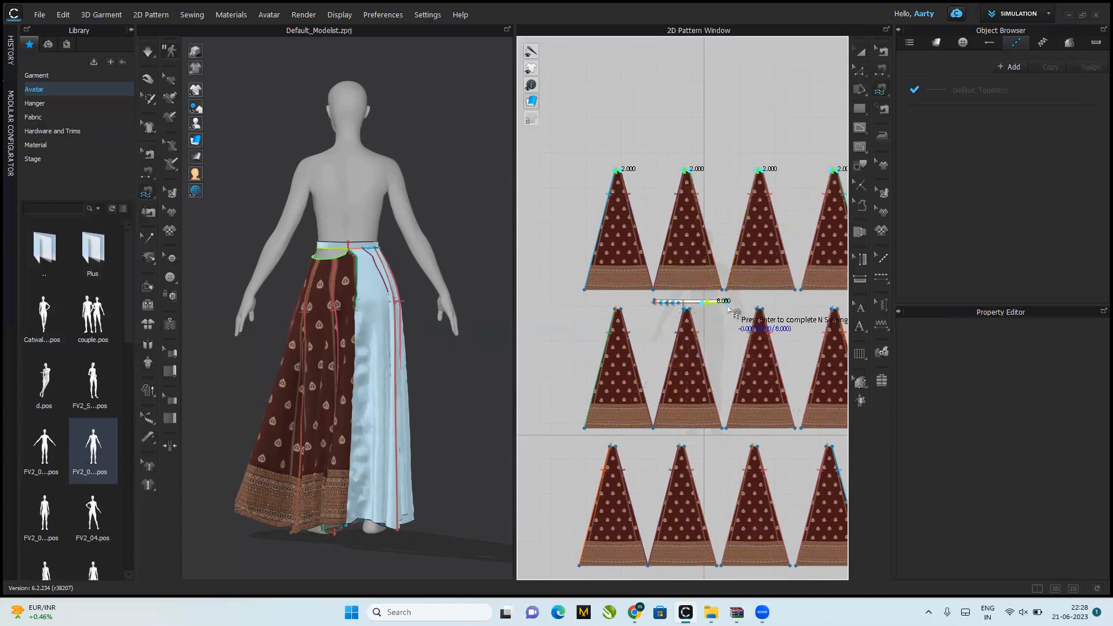
pyautogui.press('Return')
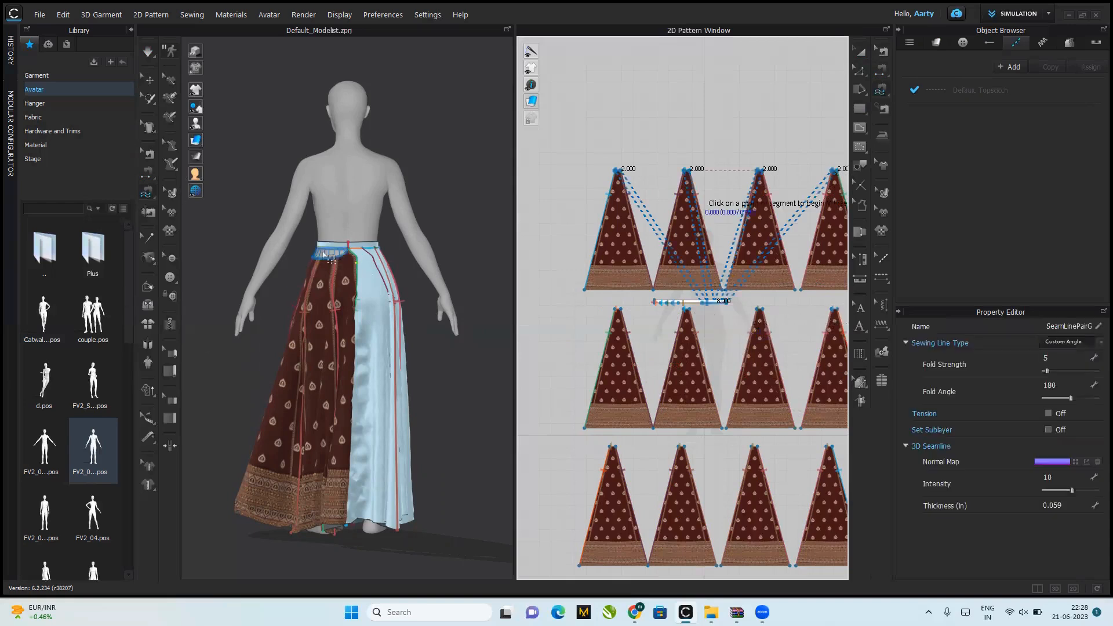
# Step: Simulate the sewn back panels and unfreeze all pattern pieces so the whole skirt drapes on the avatar
pyautogui.press('space')
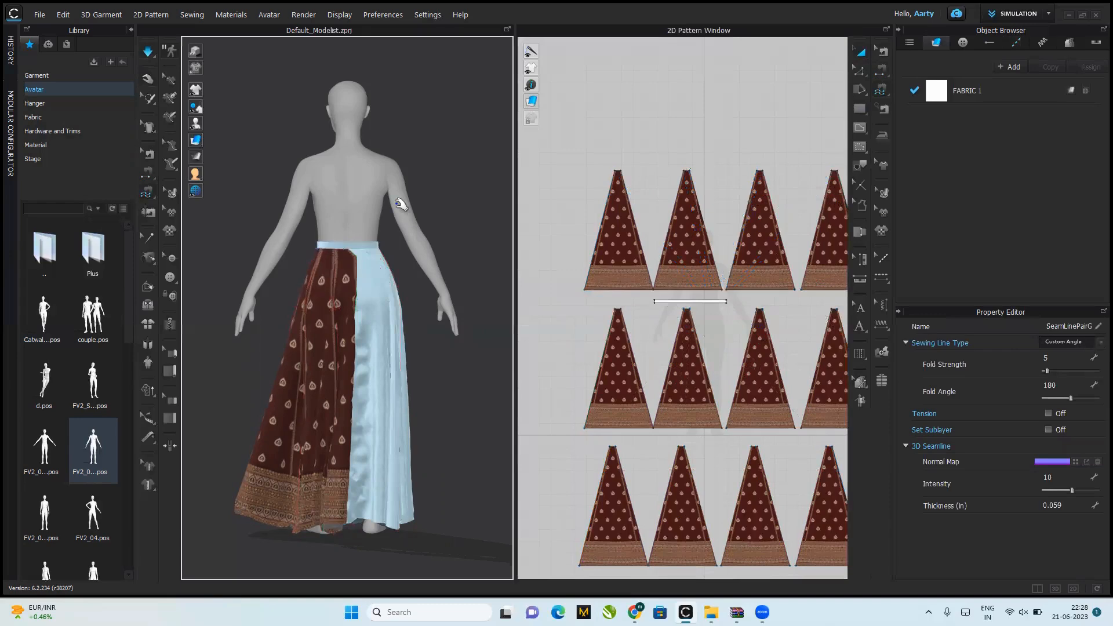
pyautogui.press('2')
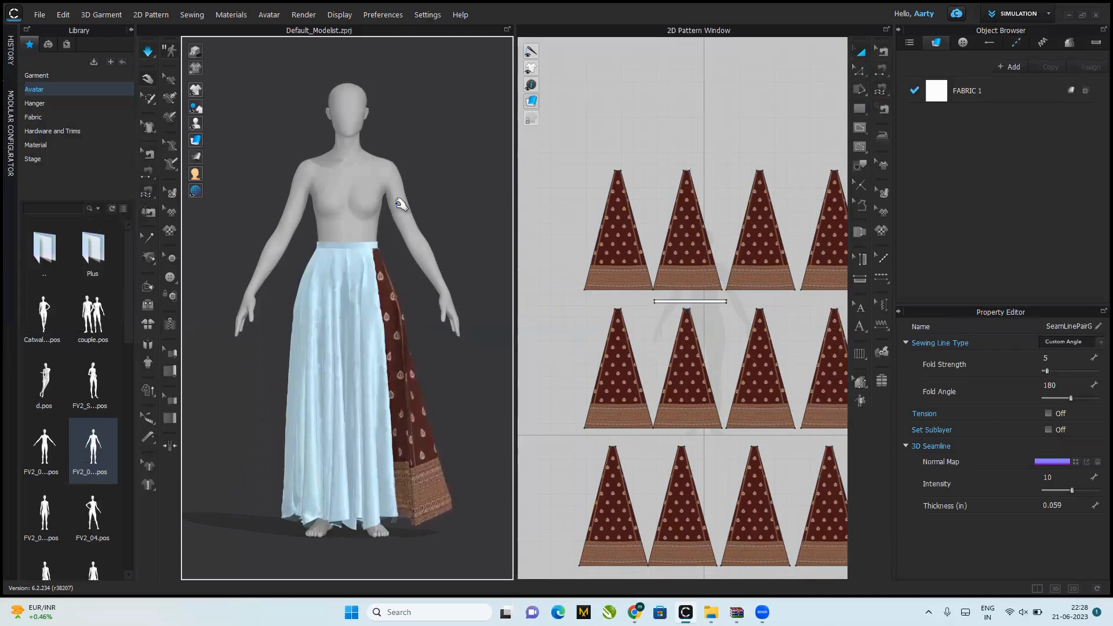
pyautogui.hotkey('ctrl', 'a')
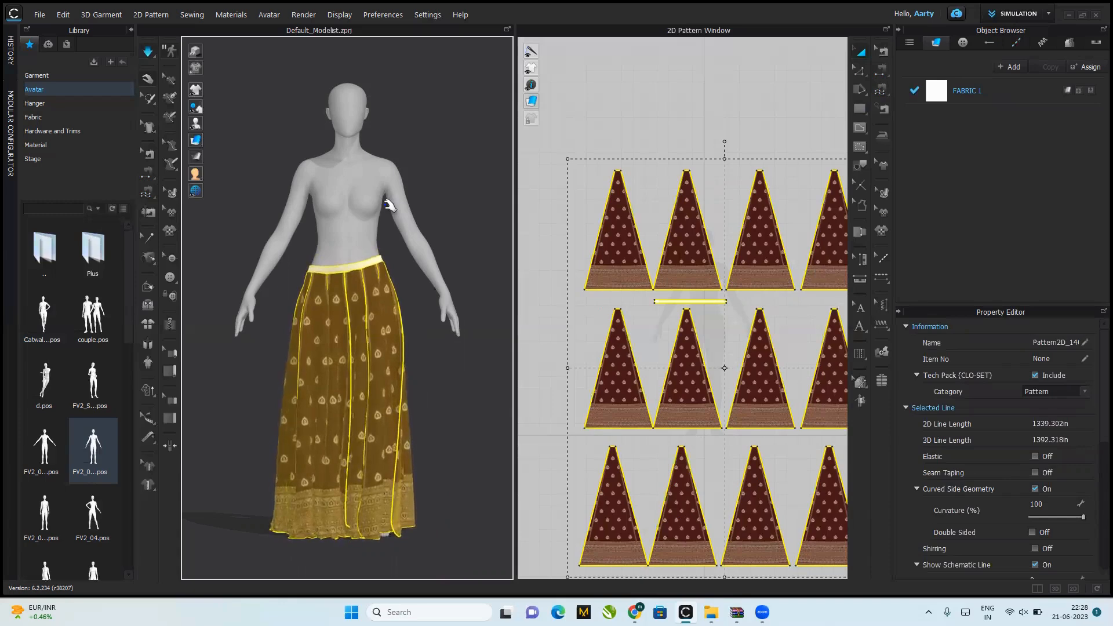
pyautogui.press('k')
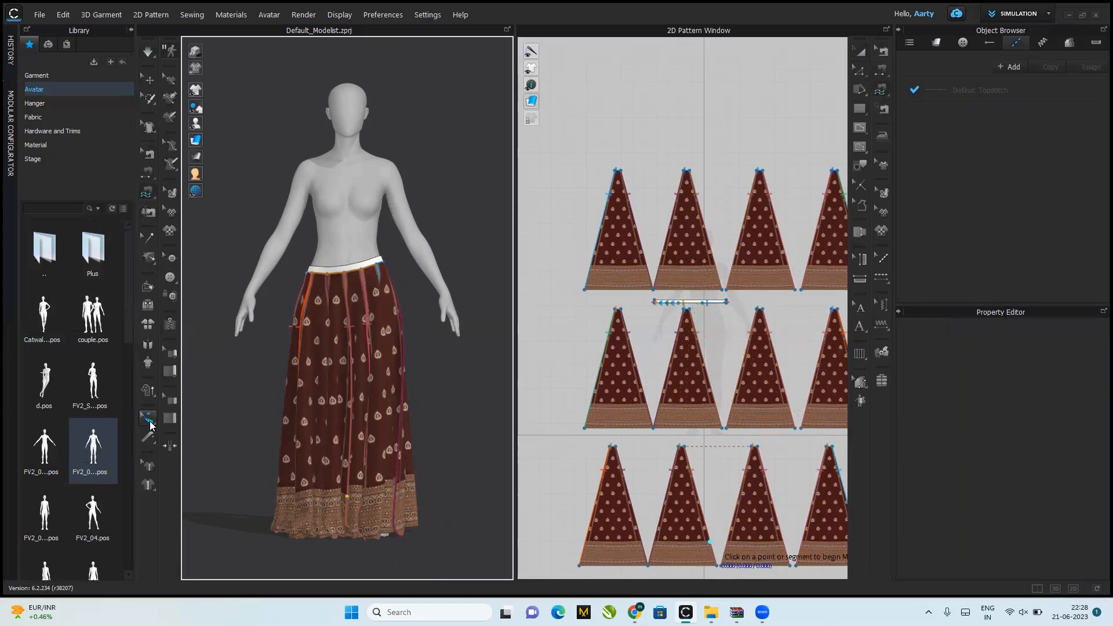
# Step: Add a Basic Circumference Measure around the avatar's natural waist, just above the skirt's waistband
pyautogui.moveTo(150, 420)
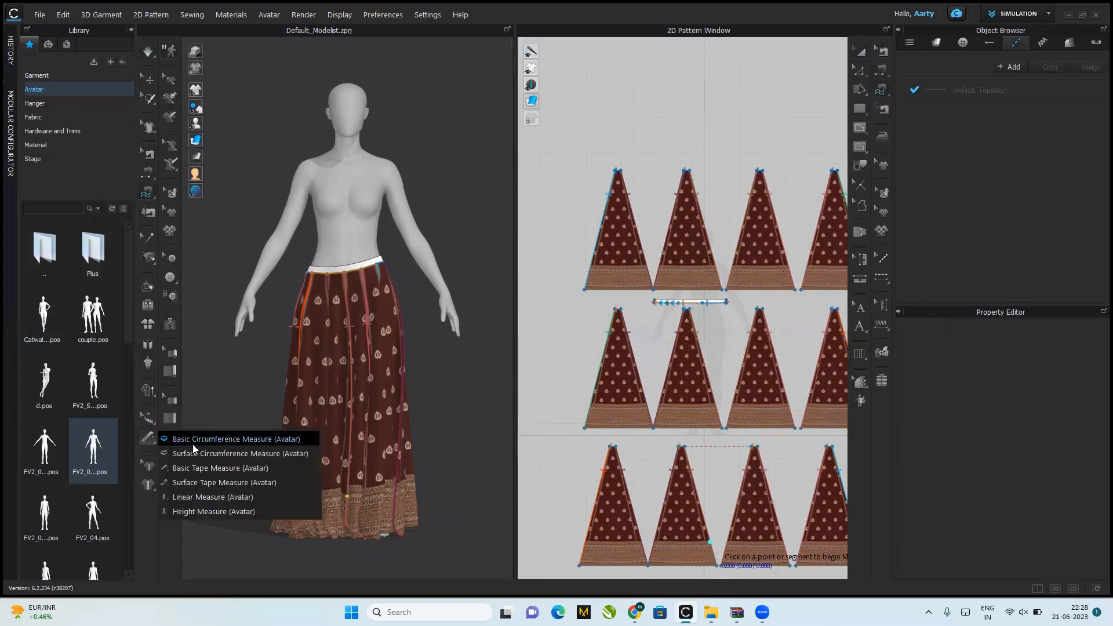
pyautogui.click(193, 444)
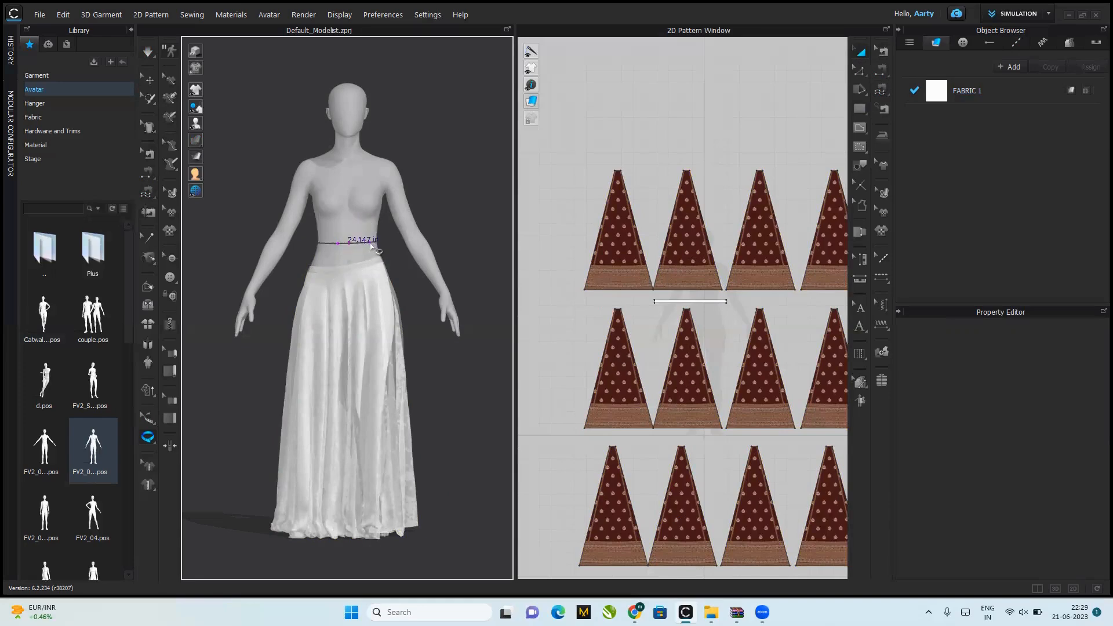
pyautogui.click(371, 246)
# Step: Attach the waistband's top edge to the waist circumference measure with Attach to Measure (Avatar)
pyautogui.click(153, 418)
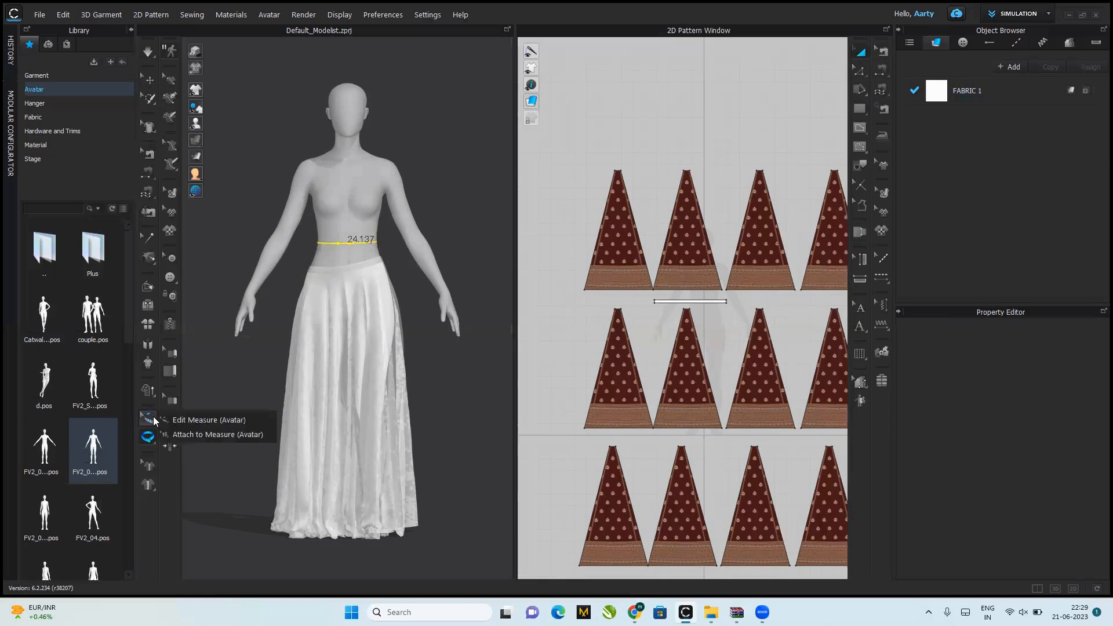
pyautogui.click(191, 435)
pyautogui.click(339, 269)
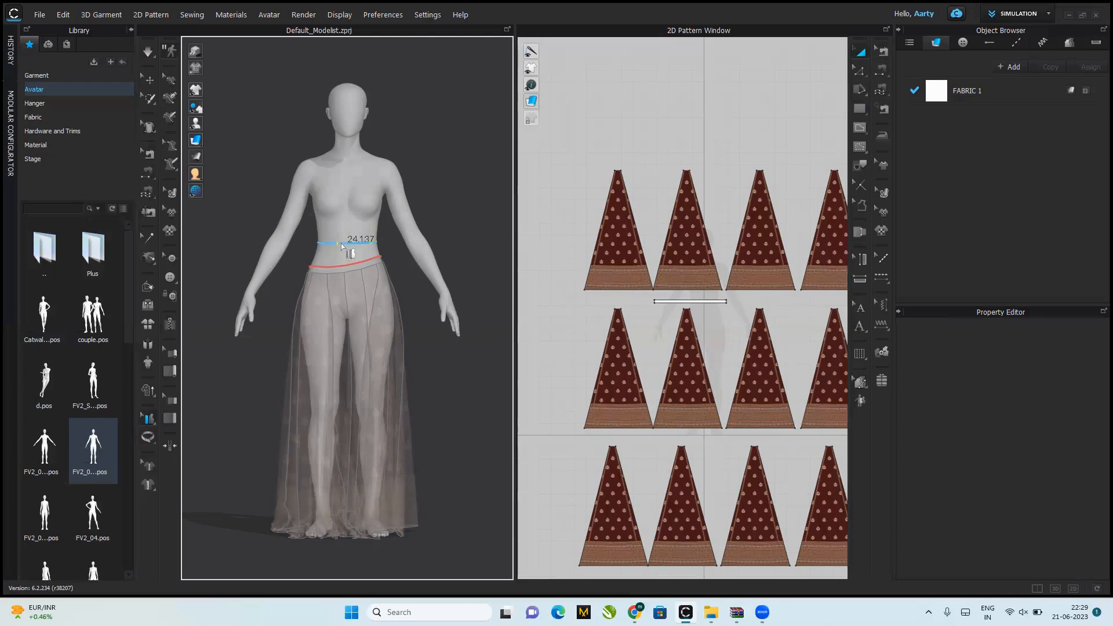
pyautogui.click(341, 243)
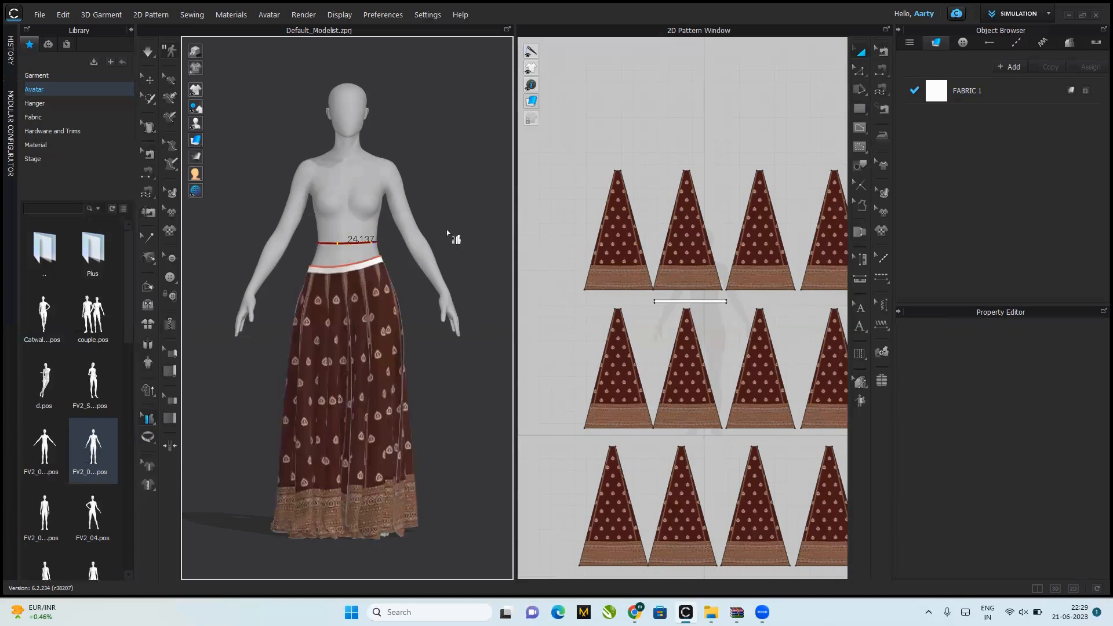
# Step: Simulate the skirt with the attached waistband and pull the hem outward on both sides of the avatar to spread the flare
pyautogui.press('space')
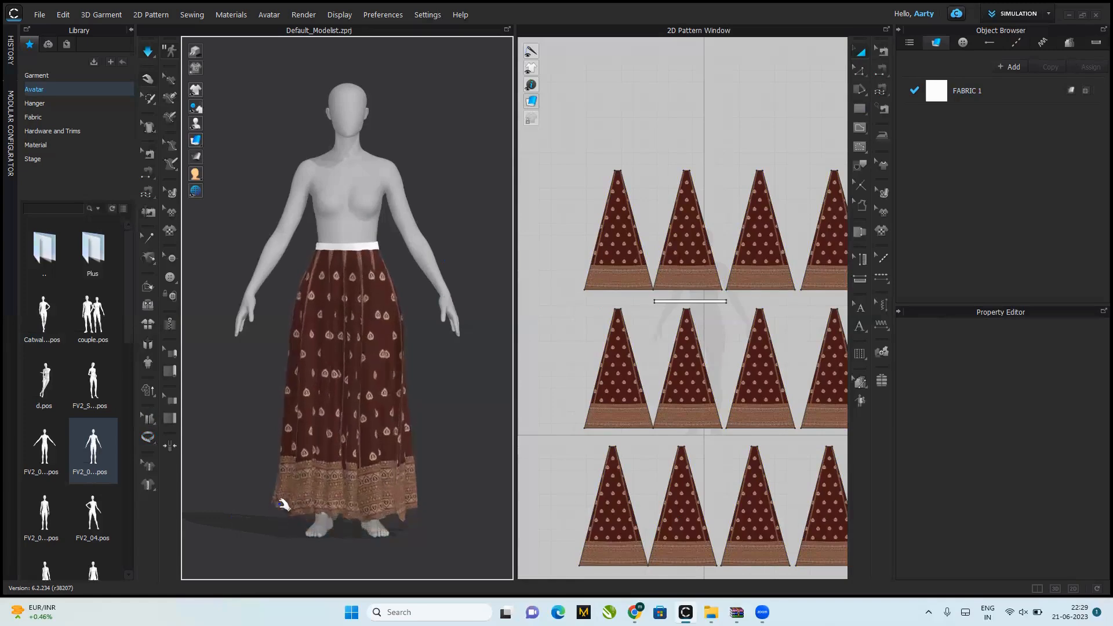
pyautogui.moveTo(259, 506); pyautogui.dragTo(177, 498)
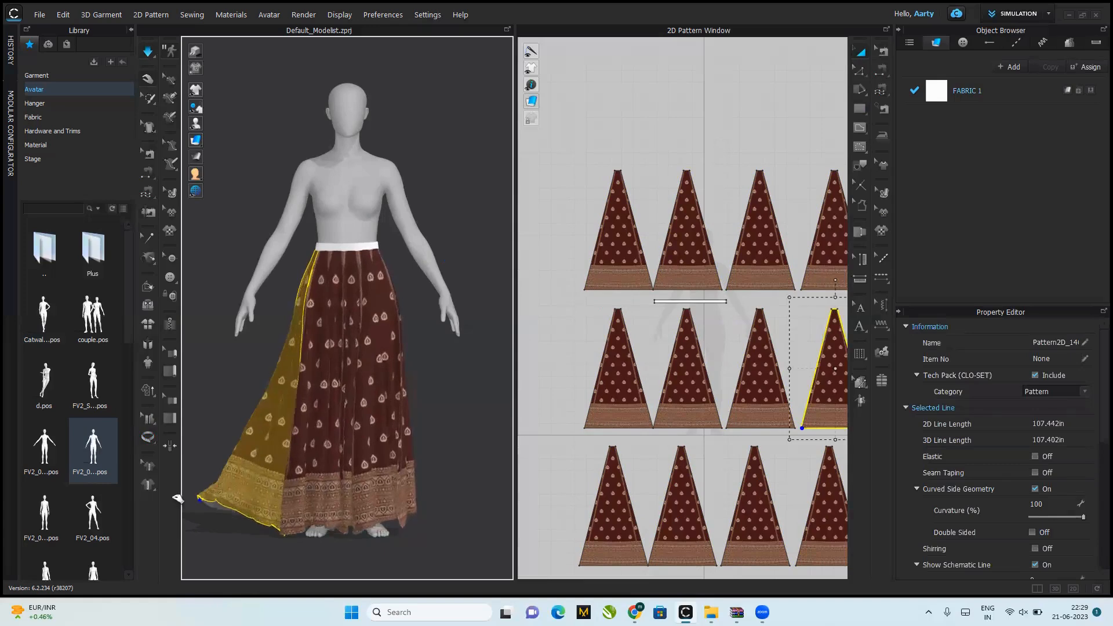
pyautogui.click(422, 502)
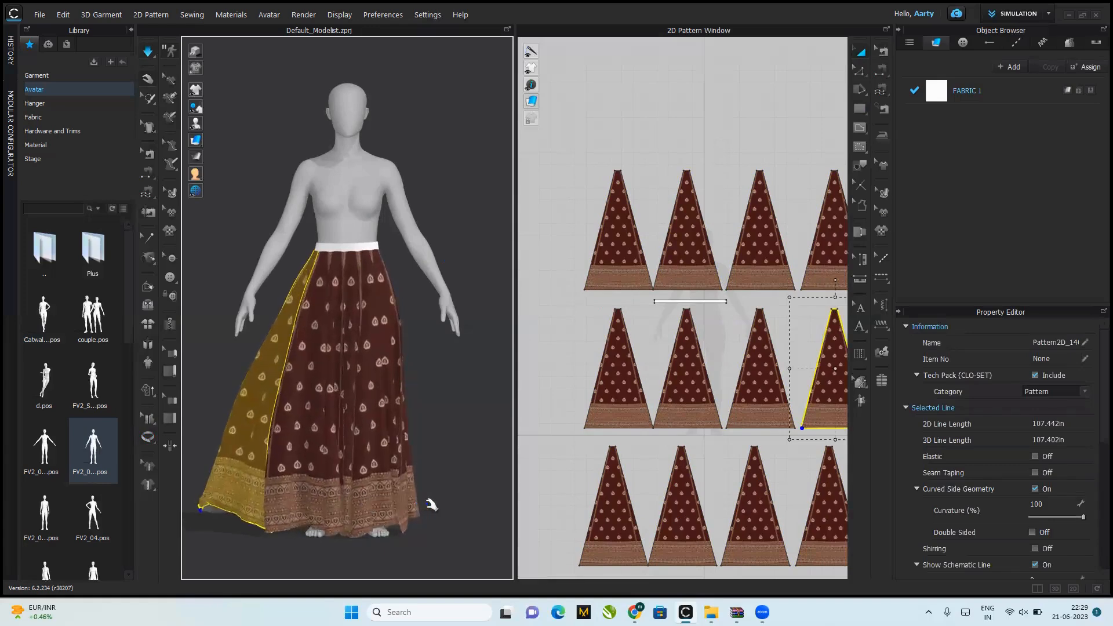
pyautogui.moveTo(505, 497); pyautogui.dragTo(581, 173)
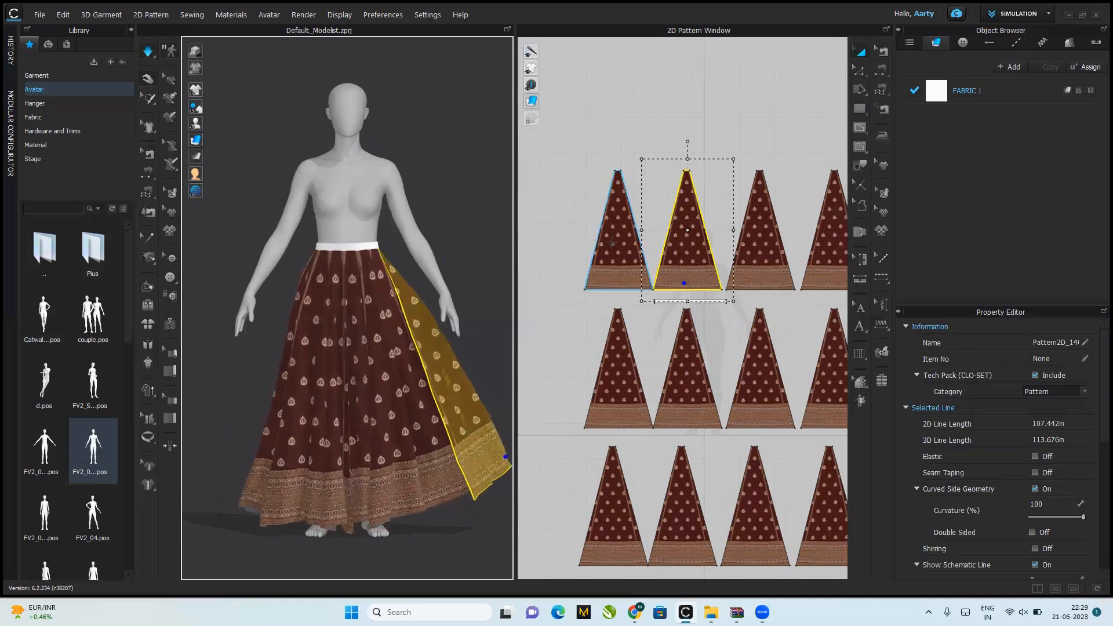
# Step: Strengthen all pattern pieces while the simulation runs so the whole skirt drapes with a full flare
pyautogui.click(637, 264)
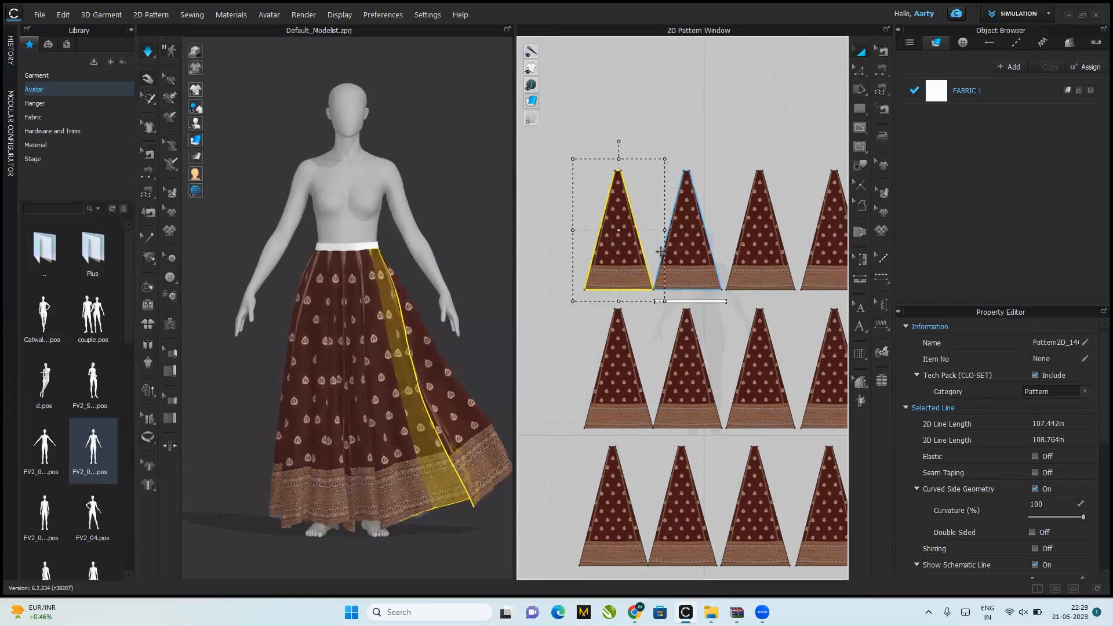
pyautogui.hotkey('ctrl', 'a')
pyautogui.rightClick(344, 301)
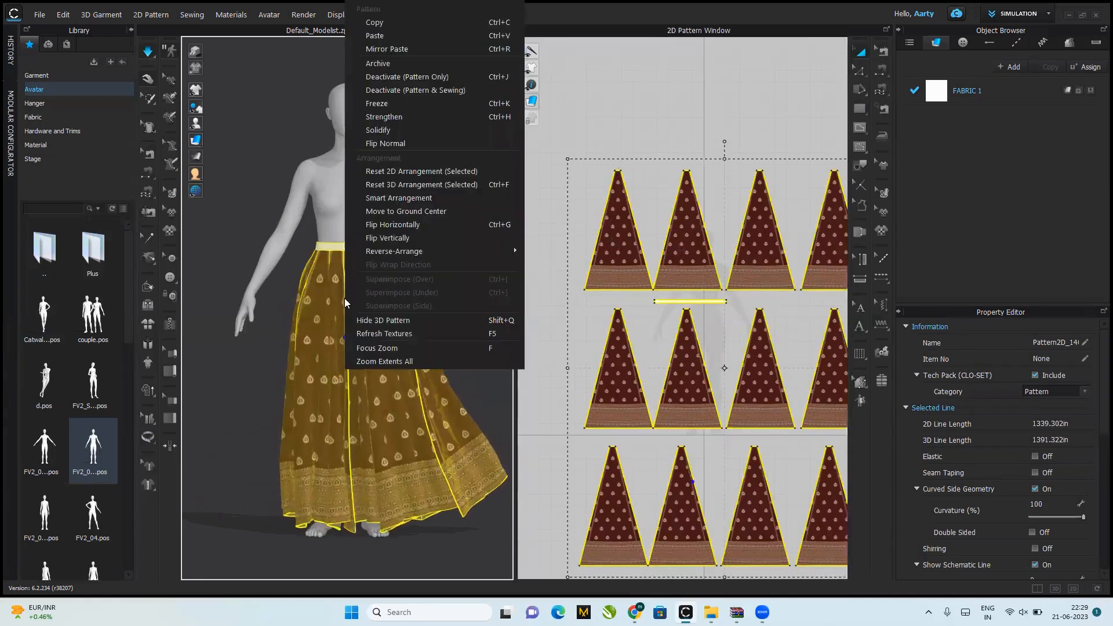
pyautogui.click(383, 116)
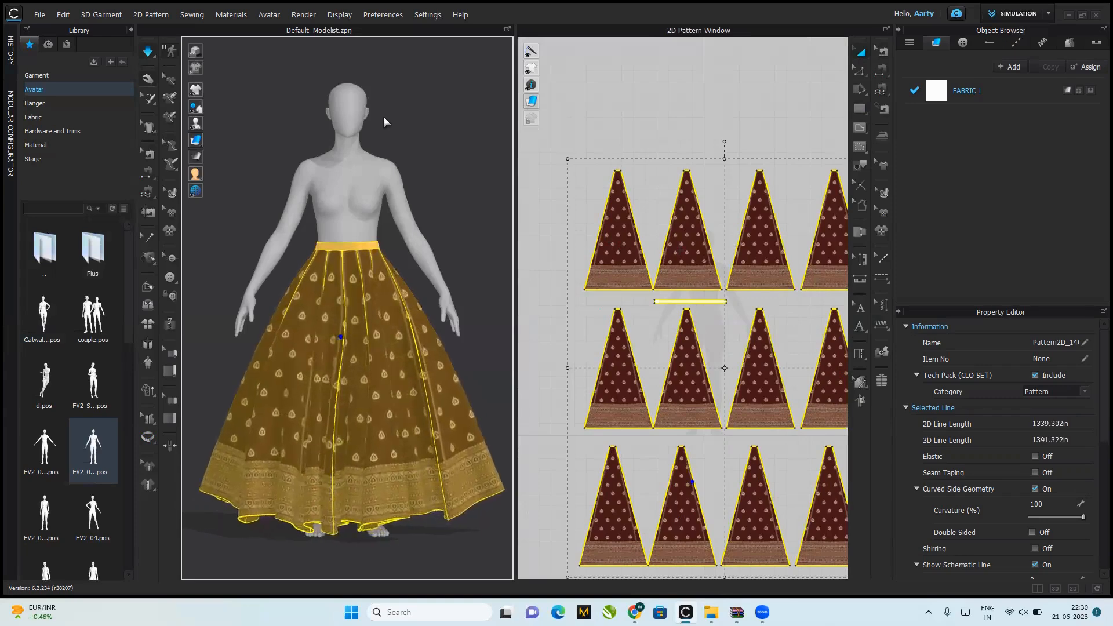
pyautogui.click(462, 245)
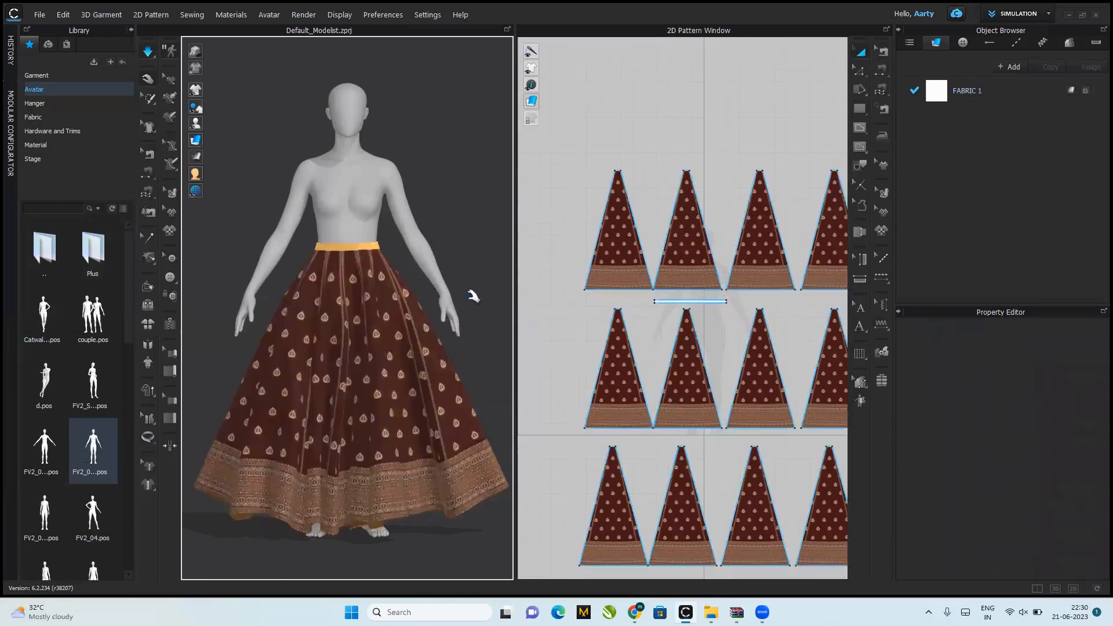
pyautogui.moveTo(397, 315); pyautogui.dragTo(472, 308, button='right')
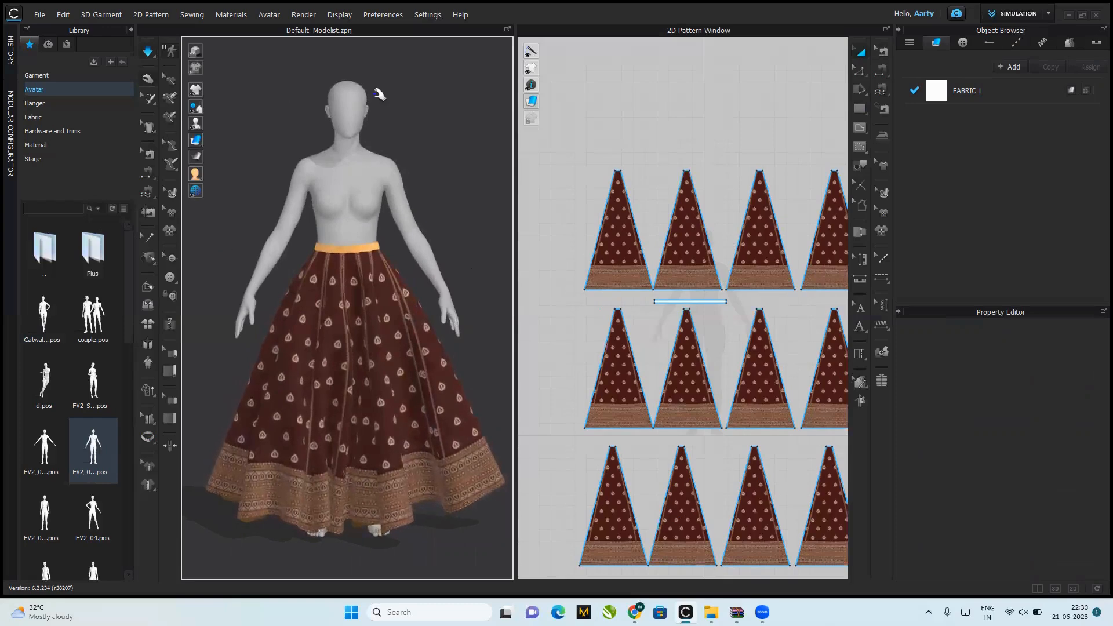
pyautogui.click(706, 323)
pyautogui.click(229, 17)
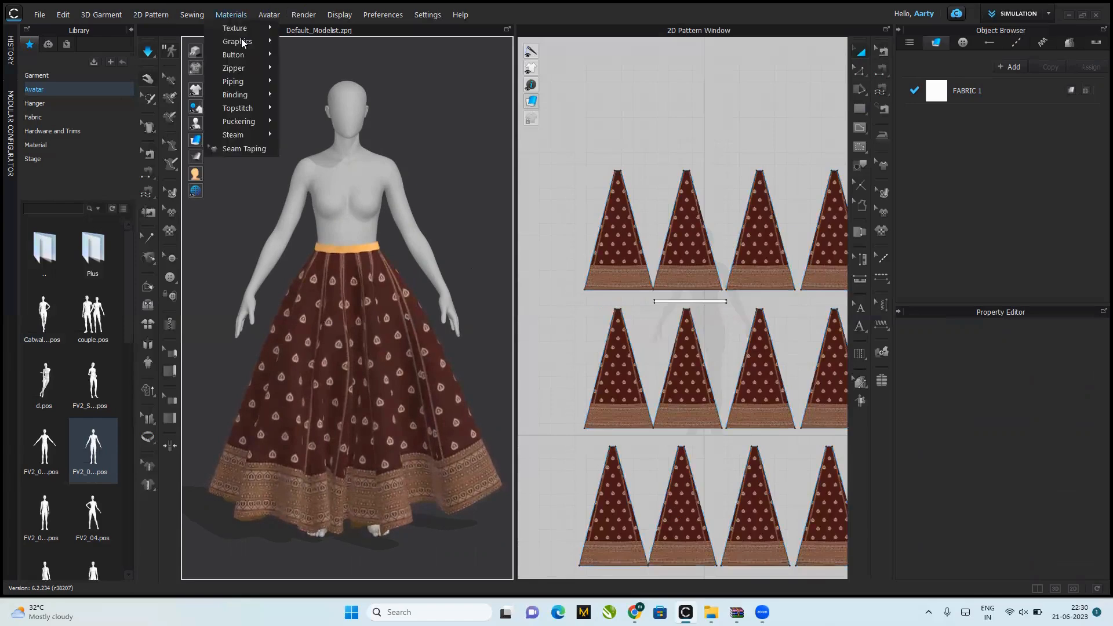
pyautogui.moveTo(241, 42)
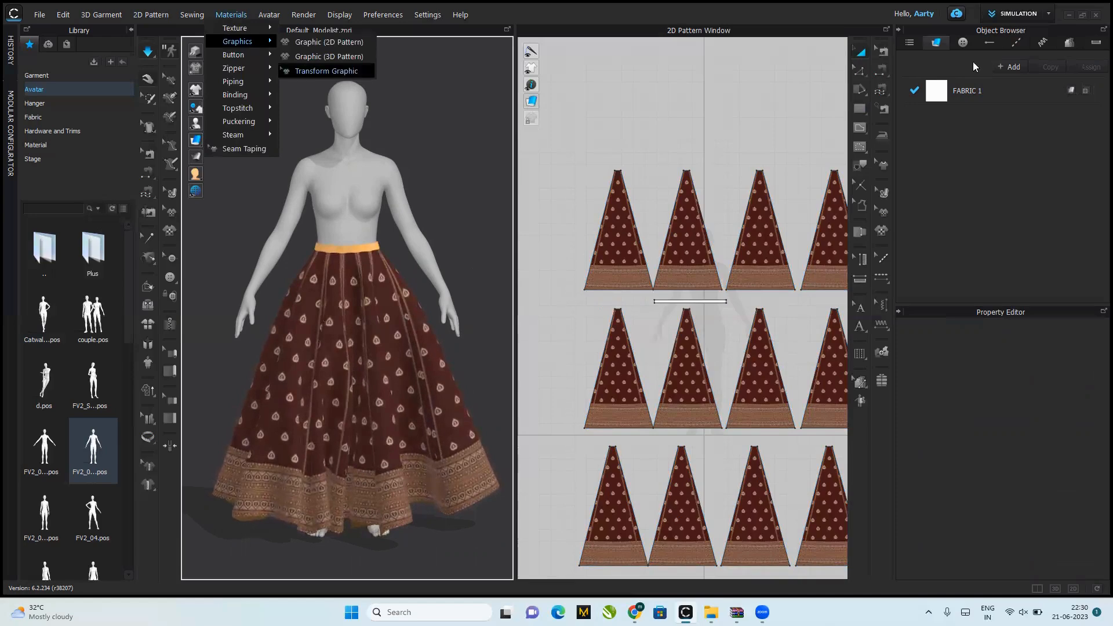
pyautogui.click(979, 90)
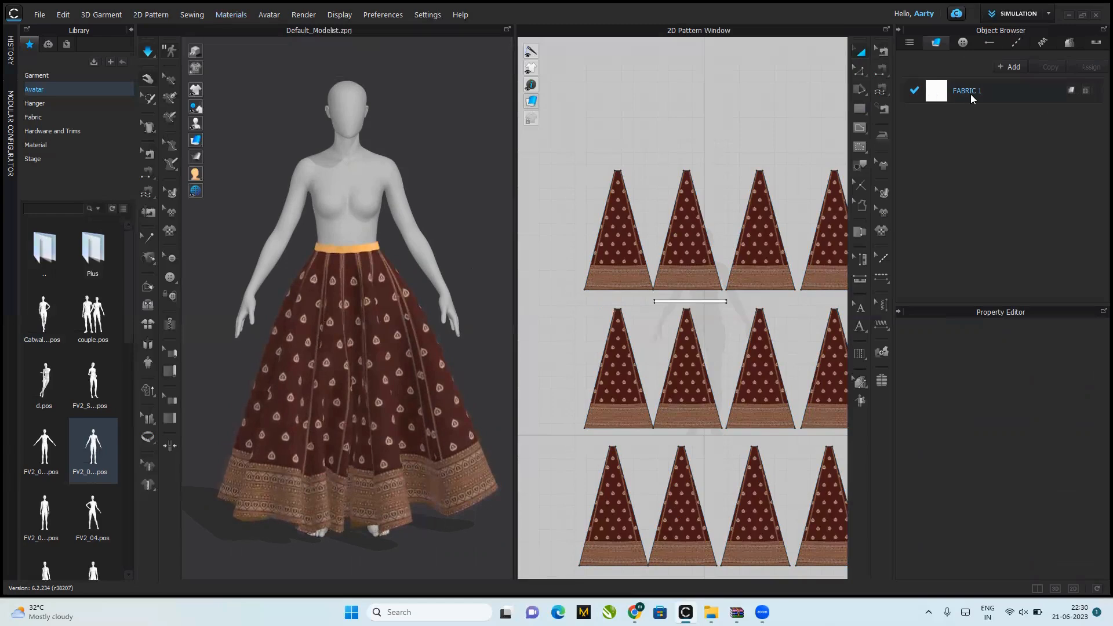
# Step: Set the colour of FABRIC 1 to dark maroon #401F1F, sampled from the skirt panels with the eyedropper
pyautogui.click(972, 94)
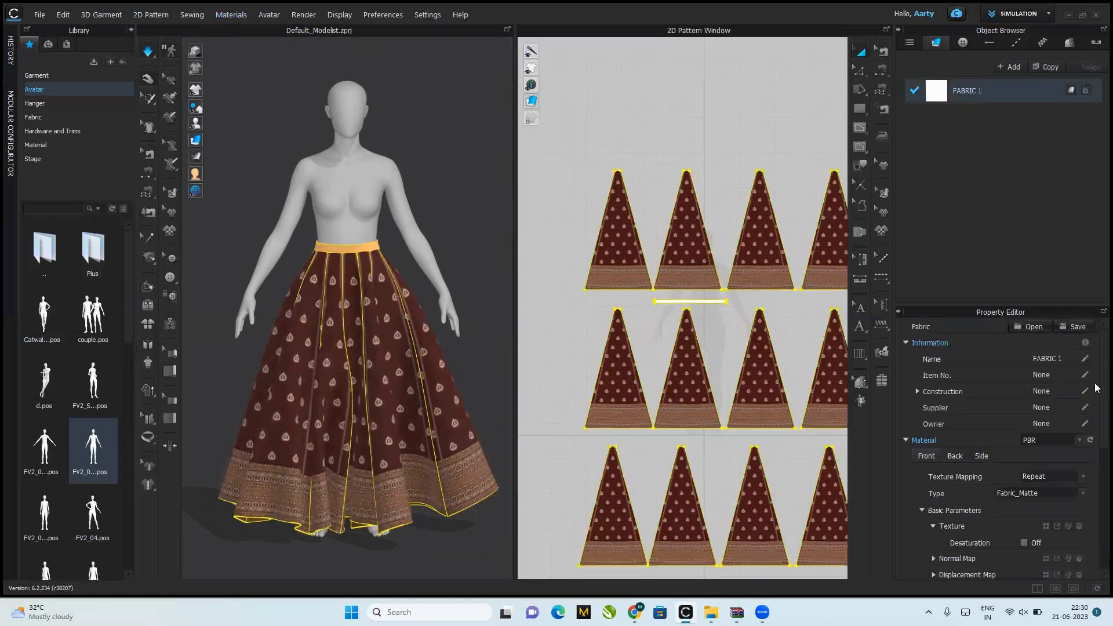
pyautogui.scroll(-2, 1094, 432)
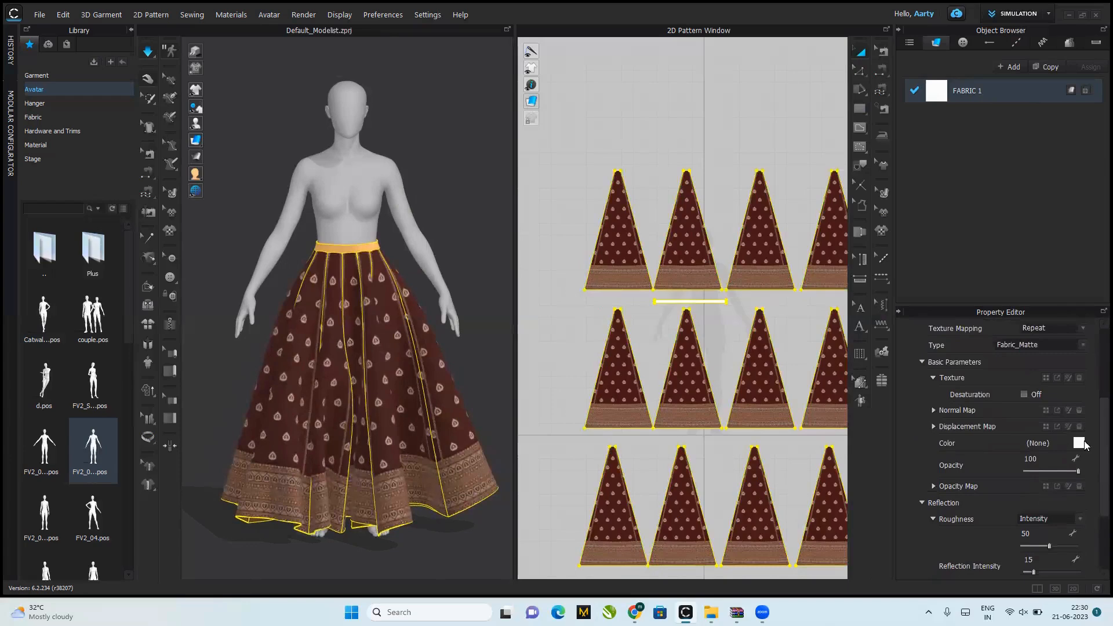
pyautogui.click(1079, 444)
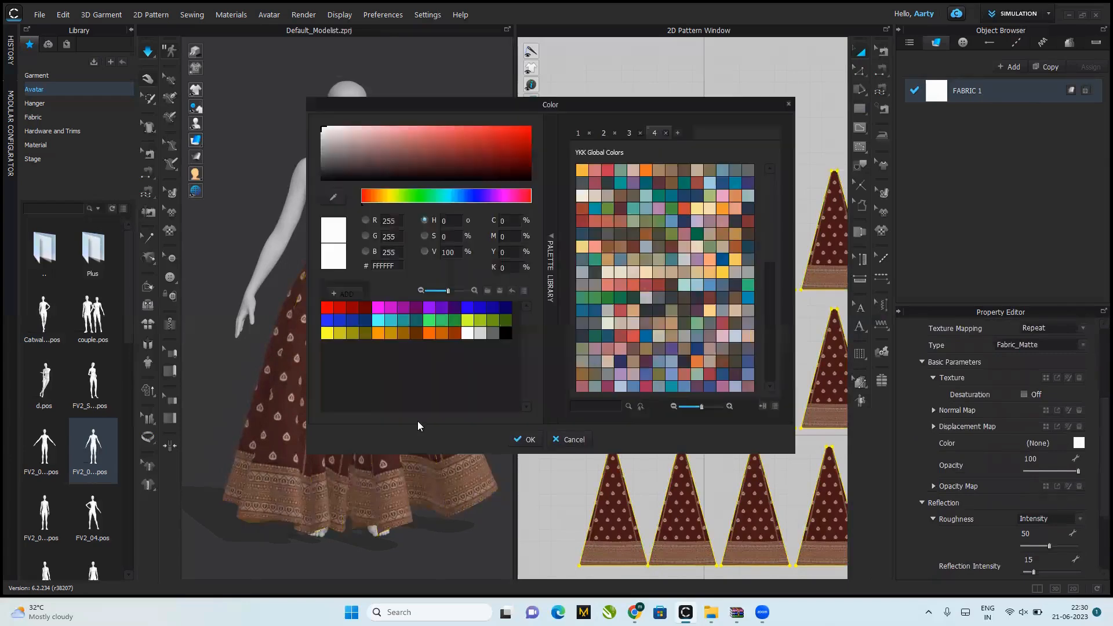
pyautogui.click(333, 198)
pyautogui.click(279, 444)
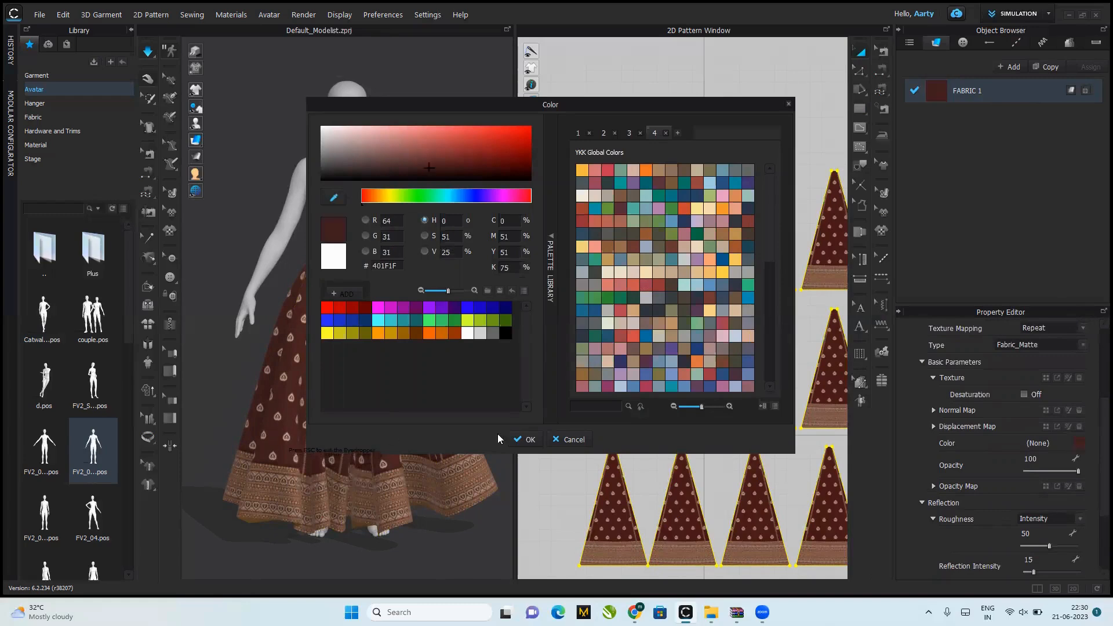
pyautogui.click(518, 442)
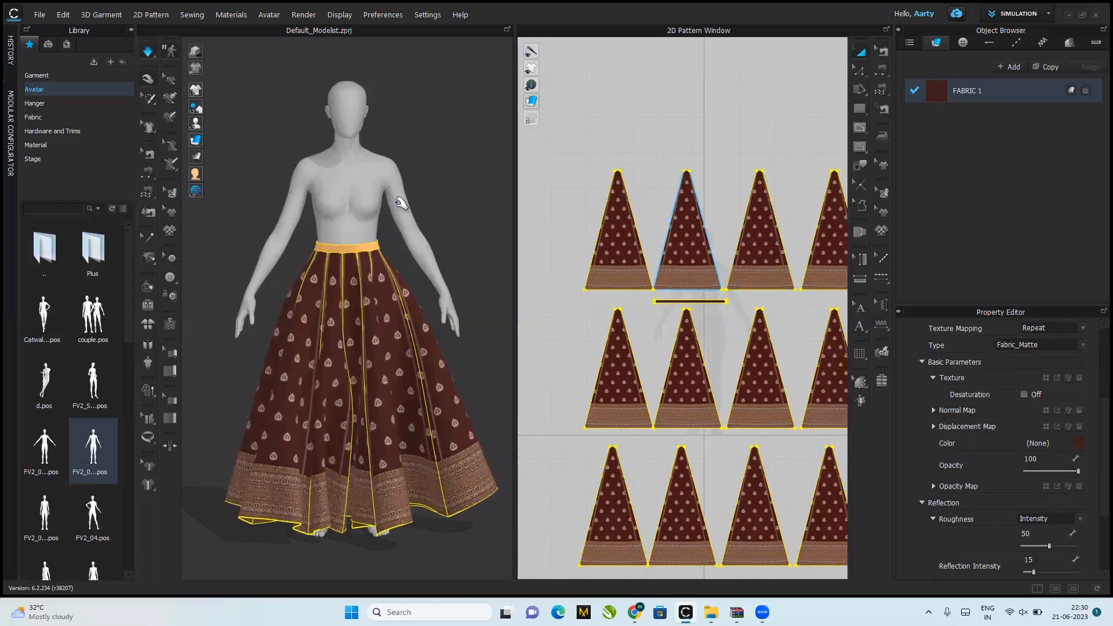
# Step: Stop the simulation and unstrengthen the waistband
pyautogui.press('space')
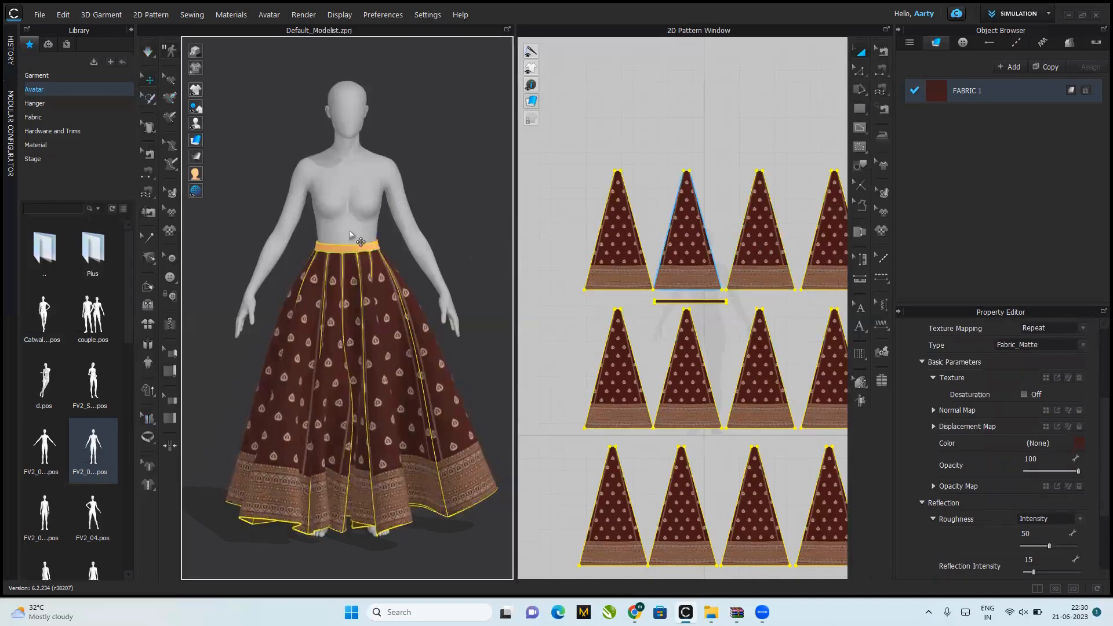
pyautogui.click(346, 248)
pyautogui.rightClick(346, 250)
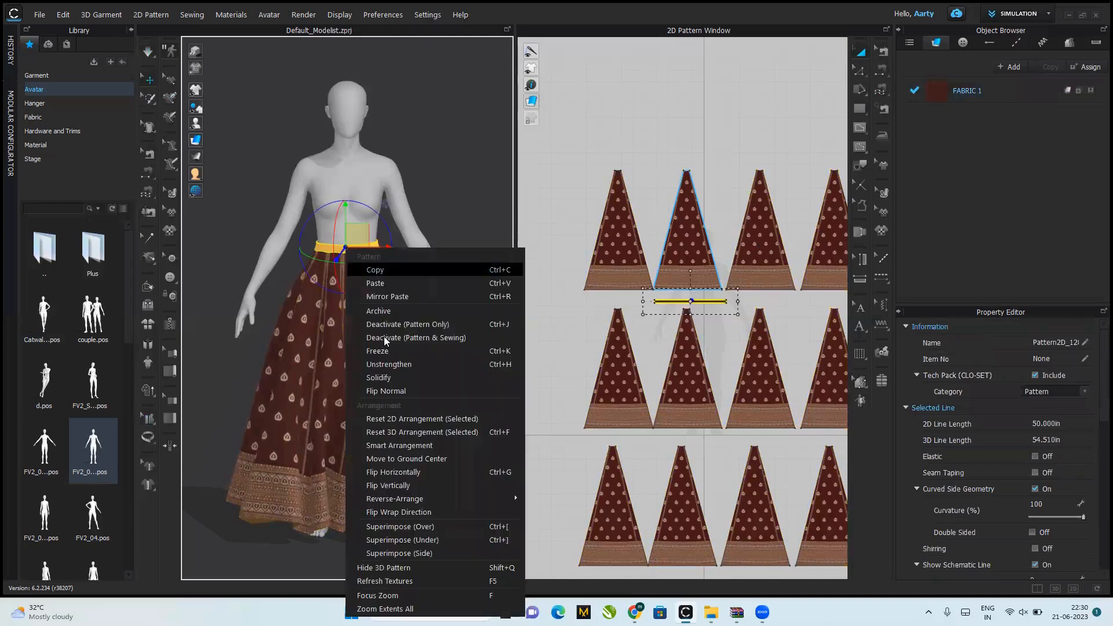
pyautogui.click(392, 365)
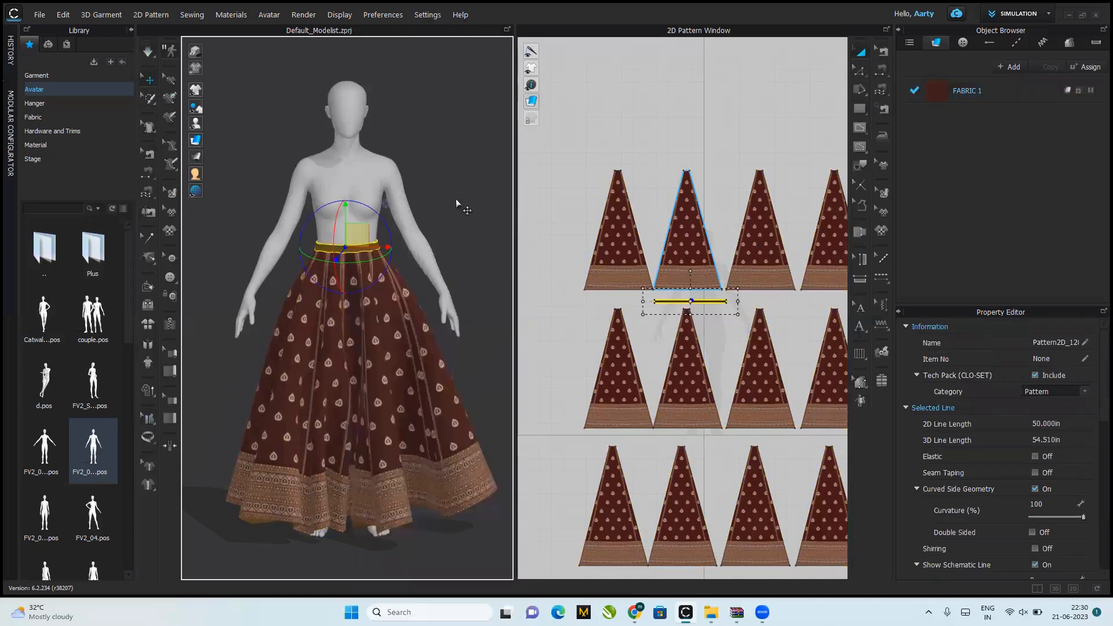
pyautogui.click(456, 199)
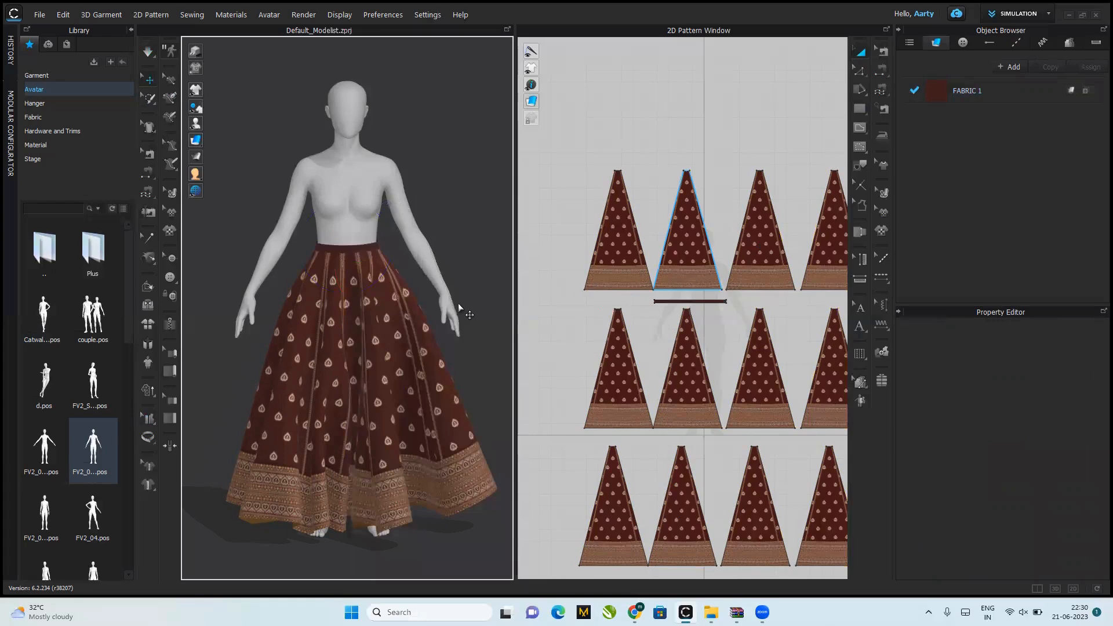
pyautogui.moveTo(456, 367)
pyautogui.mouseDown(button='right')
pyautogui.moveTo(197, 336)
pyautogui.moveTo(492, 371)
pyautogui.moveTo(243, 355)
pyautogui.moveTo(371, 369)
pyautogui.moveTo(467, 373)
pyautogui.moveTo(480, 365)
pyautogui.moveTo(456, 365)
pyautogui.moveTo(539, 358)
pyautogui.moveTo(443, 378)
pyautogui.moveTo(465, 362)
pyautogui.moveTo(447, 369)
pyautogui.mouseUp(button='right')
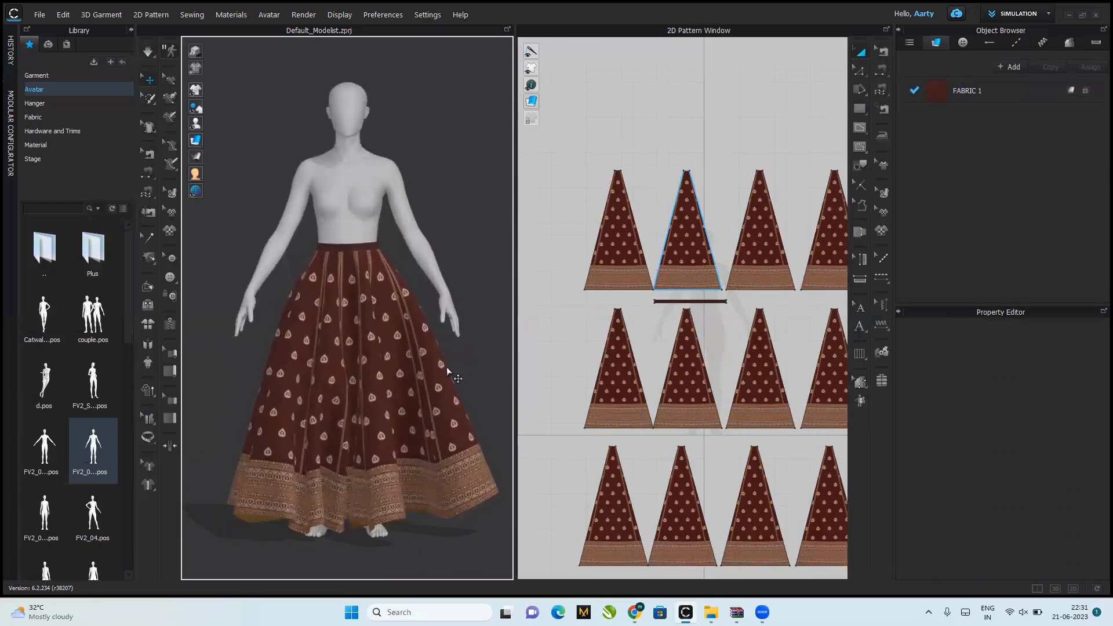